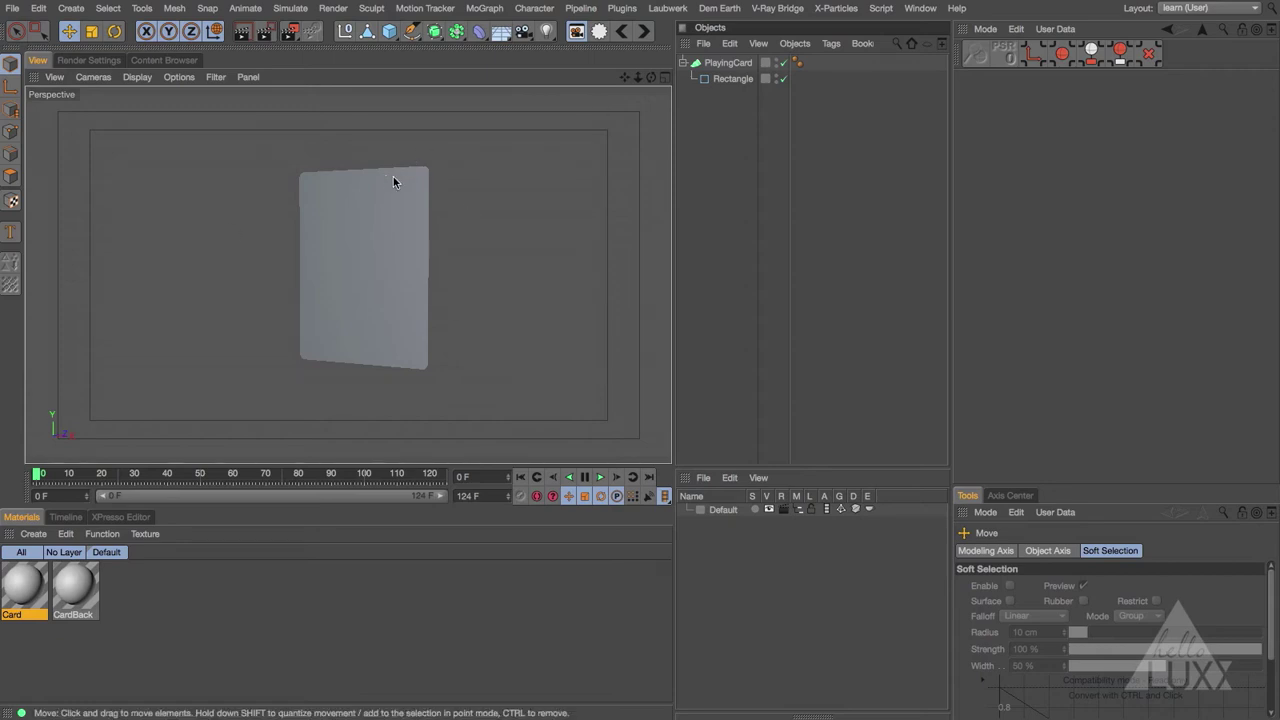
- Create a new material and apply it to the PlayingCard object
mouse_move(387, 255)
left_mouse_down("alt")
mouse_move(590, 268)
mouse_move(377, 249)
left_mouse_up("alt")
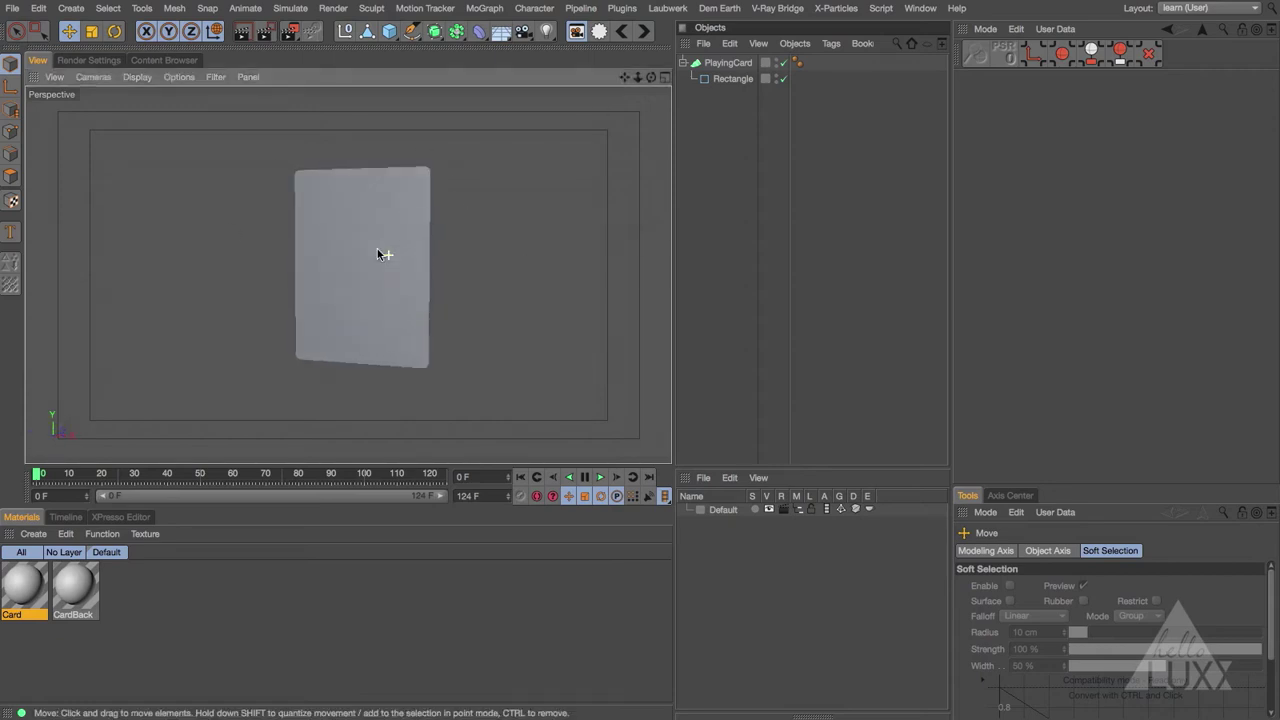
double_click(189, 609)
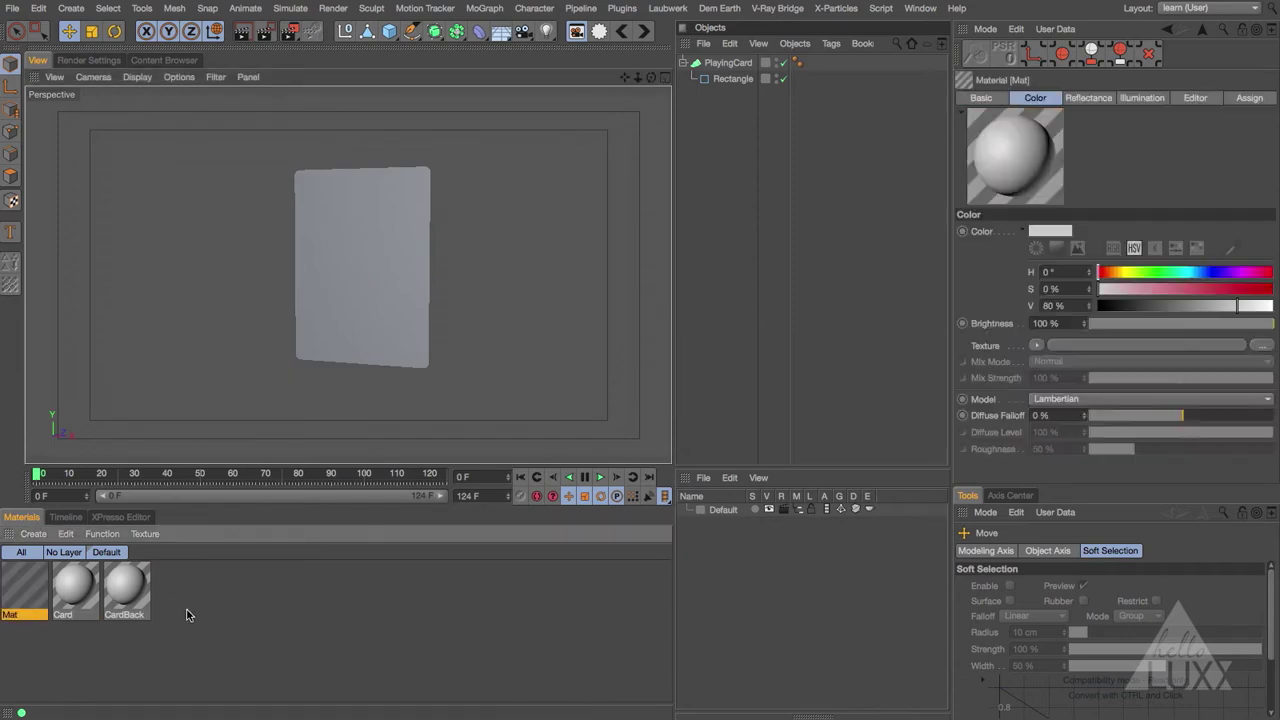
left_click_drag(8, 598, 745, 66)
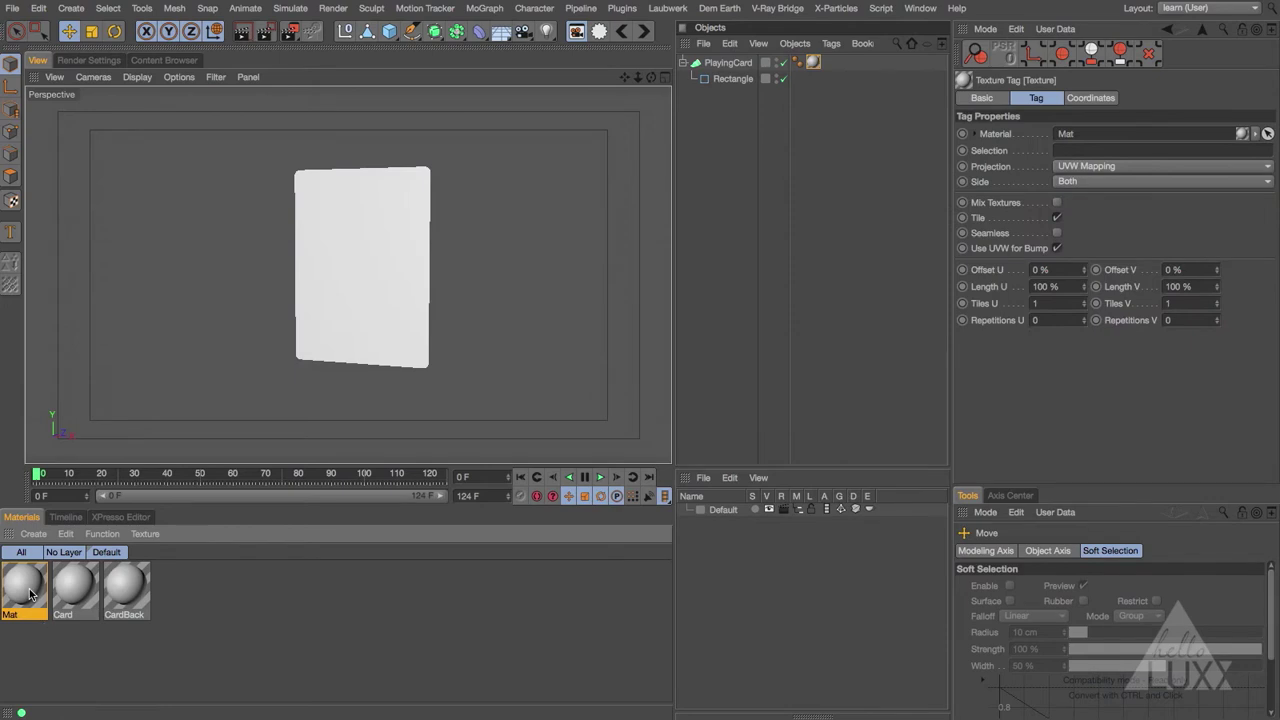
- Load a MoGraph Multi Shader as the colour texture of the Mat material
left_click(30, 594)
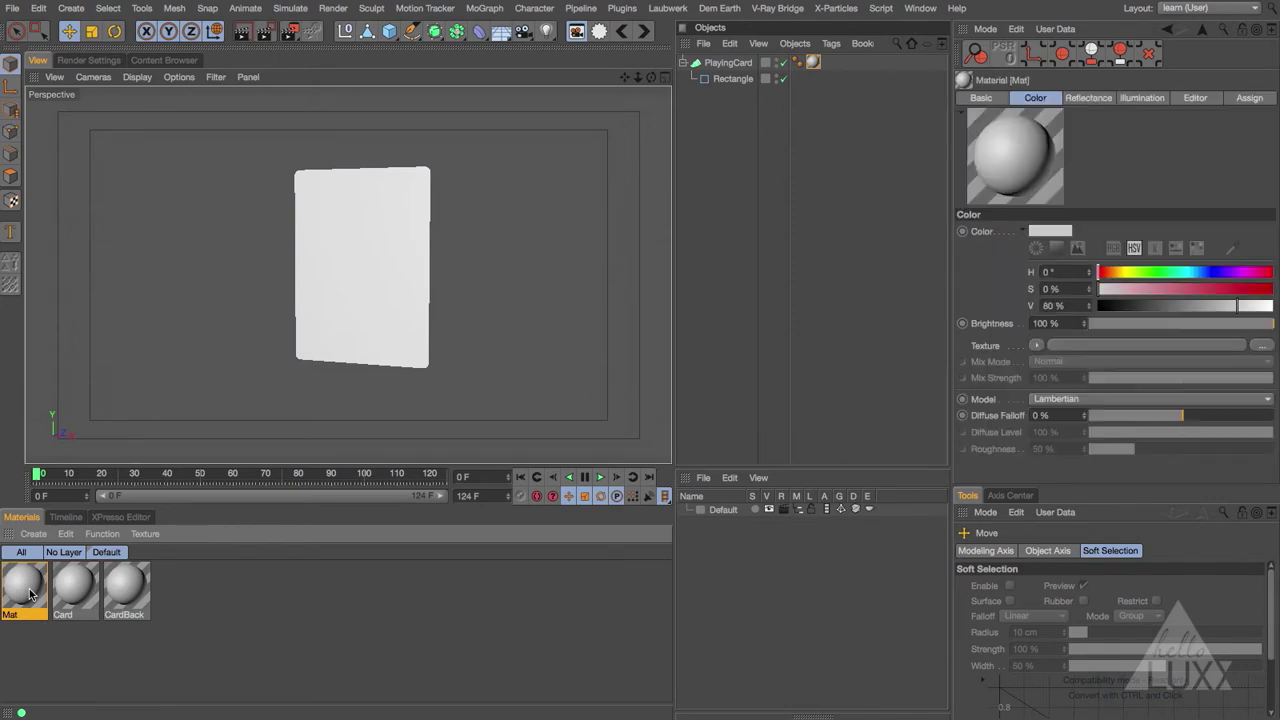
left_click(1038, 344)
mouse_move(1100, 229)
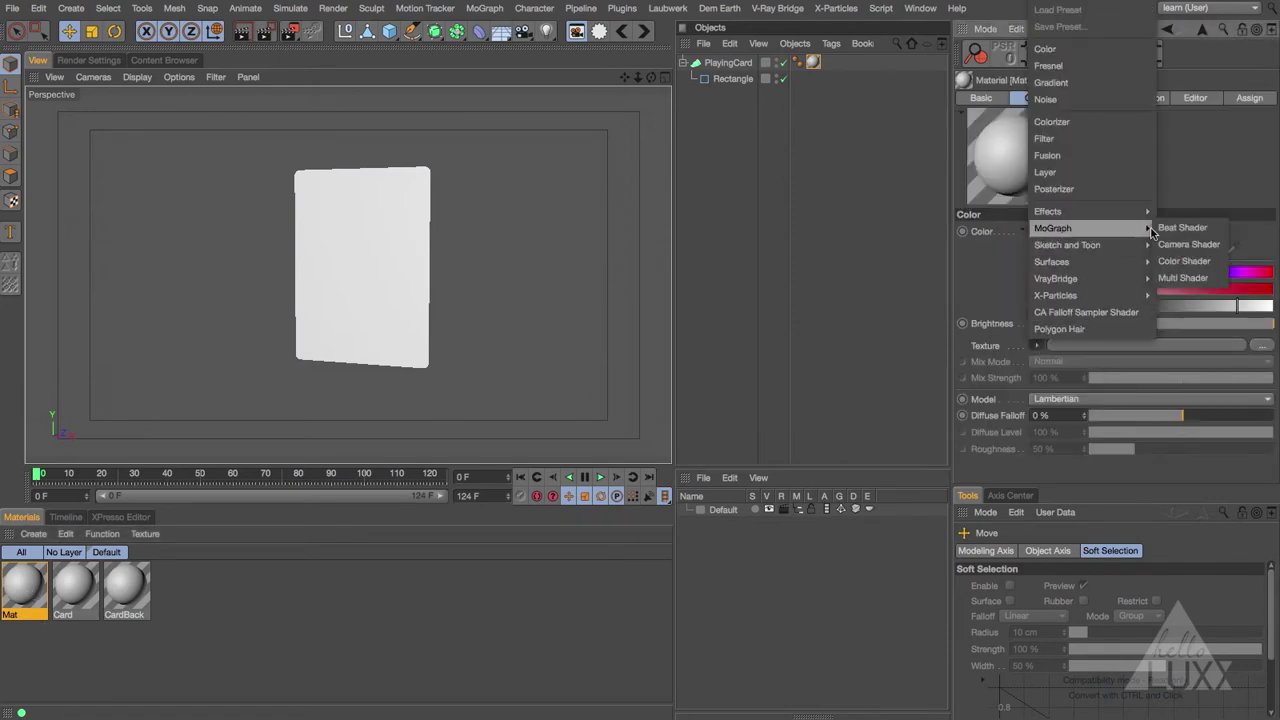
left_click(1209, 272)
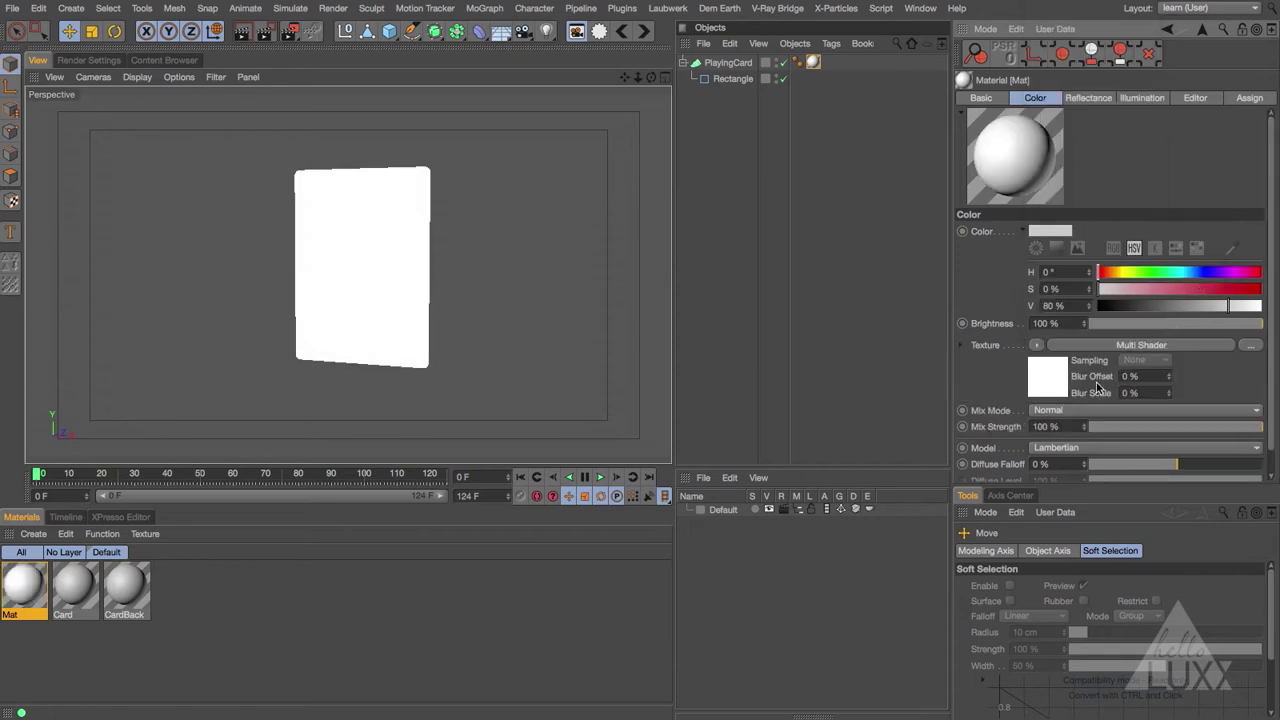
- Add a third texture slot to the Multi Shader and assign a Color shader to all three slots
left_click(1045, 376)
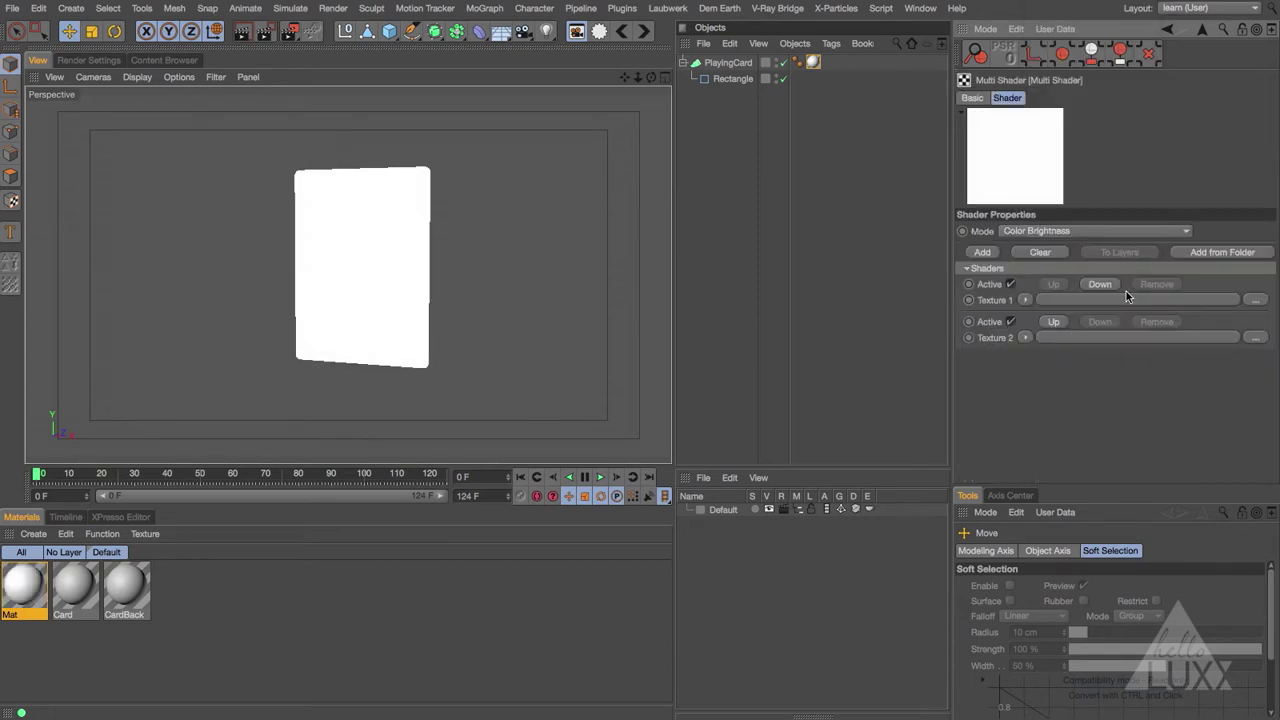
left_click(983, 253)
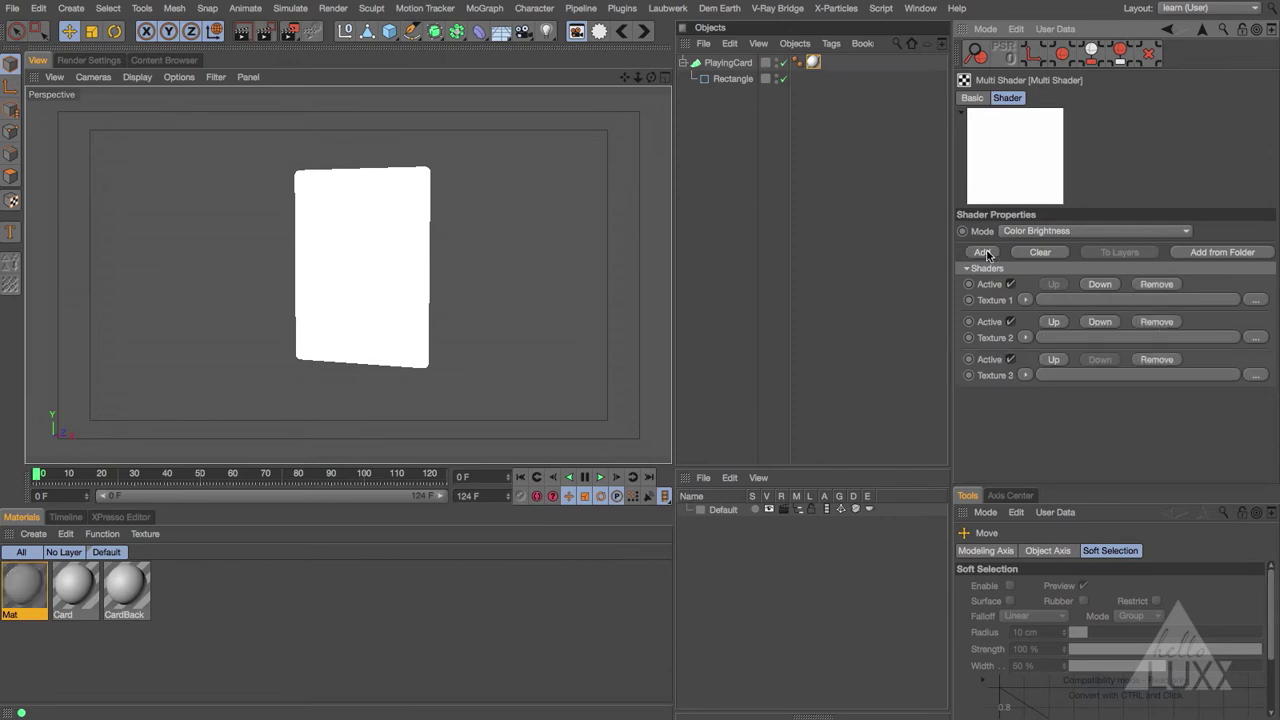
left_click(1025, 300)
left_click(1068, 424)
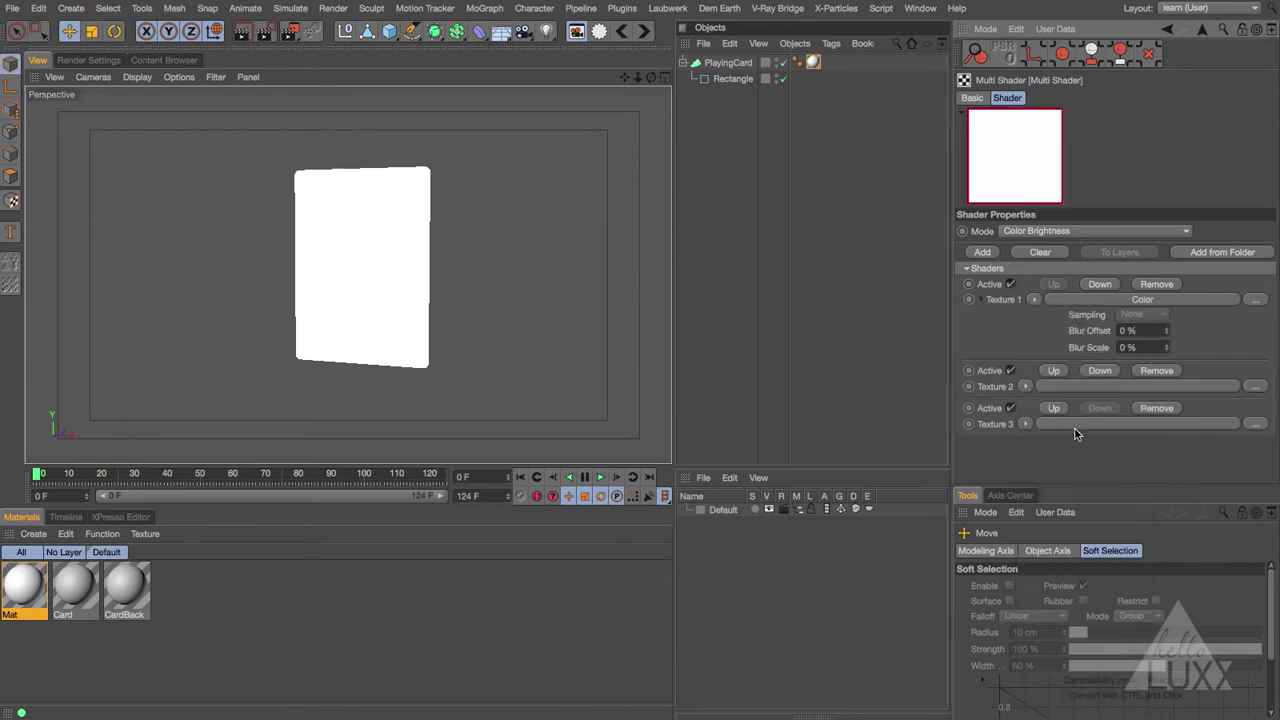
left_click_drag(1046, 330, 1086, 471)
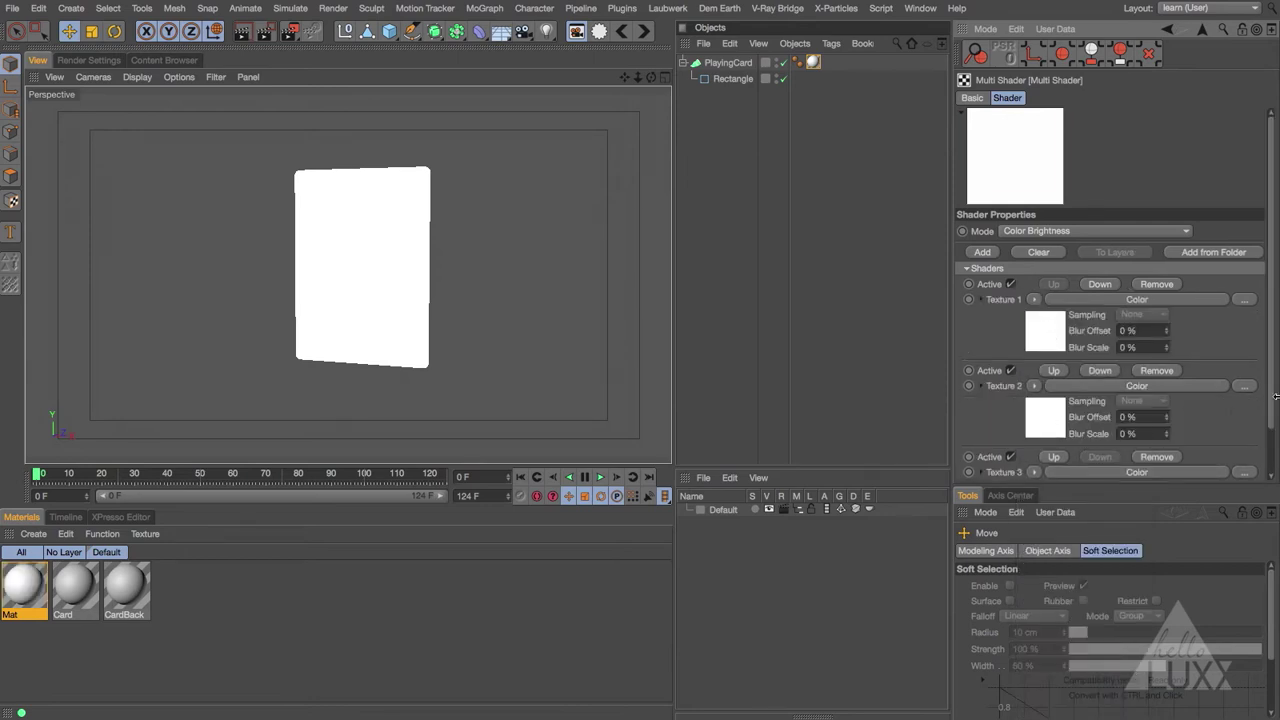
- Make the Texture 1 colour of the Multi Shader red with 100% saturation
scroll(1272, 400, "down", 2)
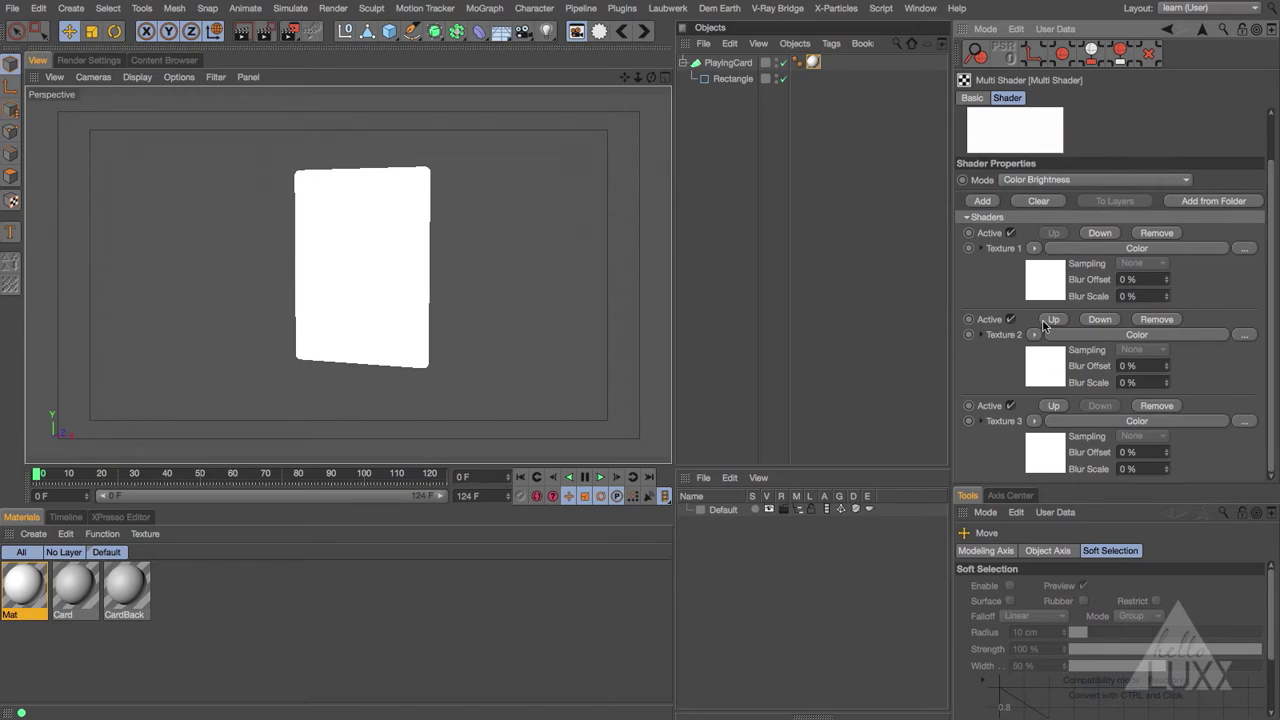
left_click(1046, 282)
left_click_drag(1205, 289, 1279, 289)
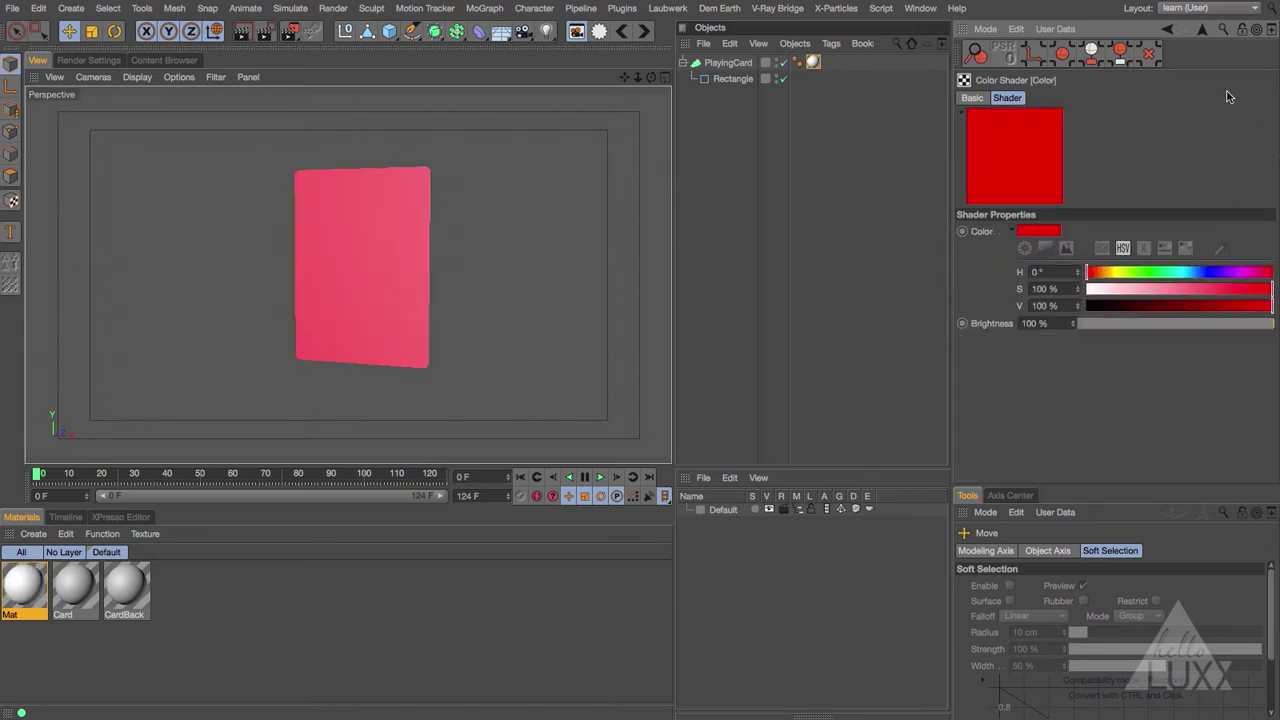
left_click(1201, 30)
- Make the Texture 2 colour of the Multi Shader yellow, with hue 63° and 100% saturation
left_click(1055, 418)
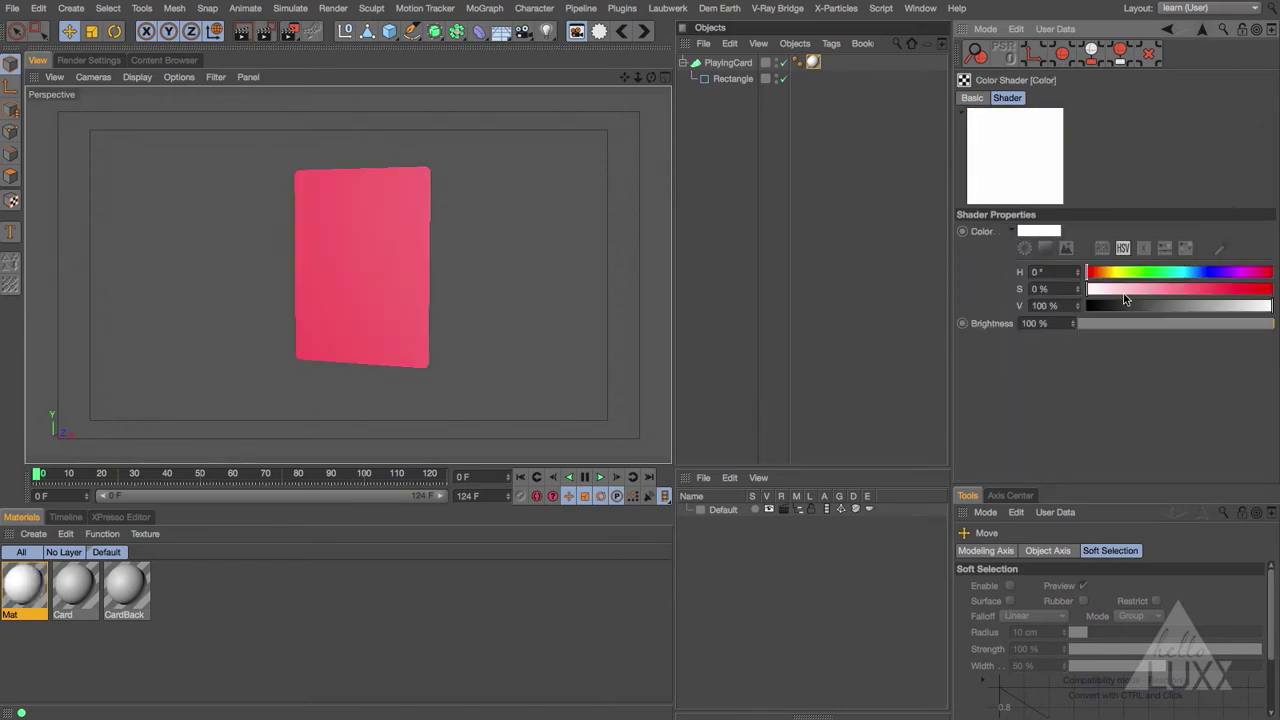
left_click_drag(1124, 289, 1272, 289)
left_click(1120, 272)
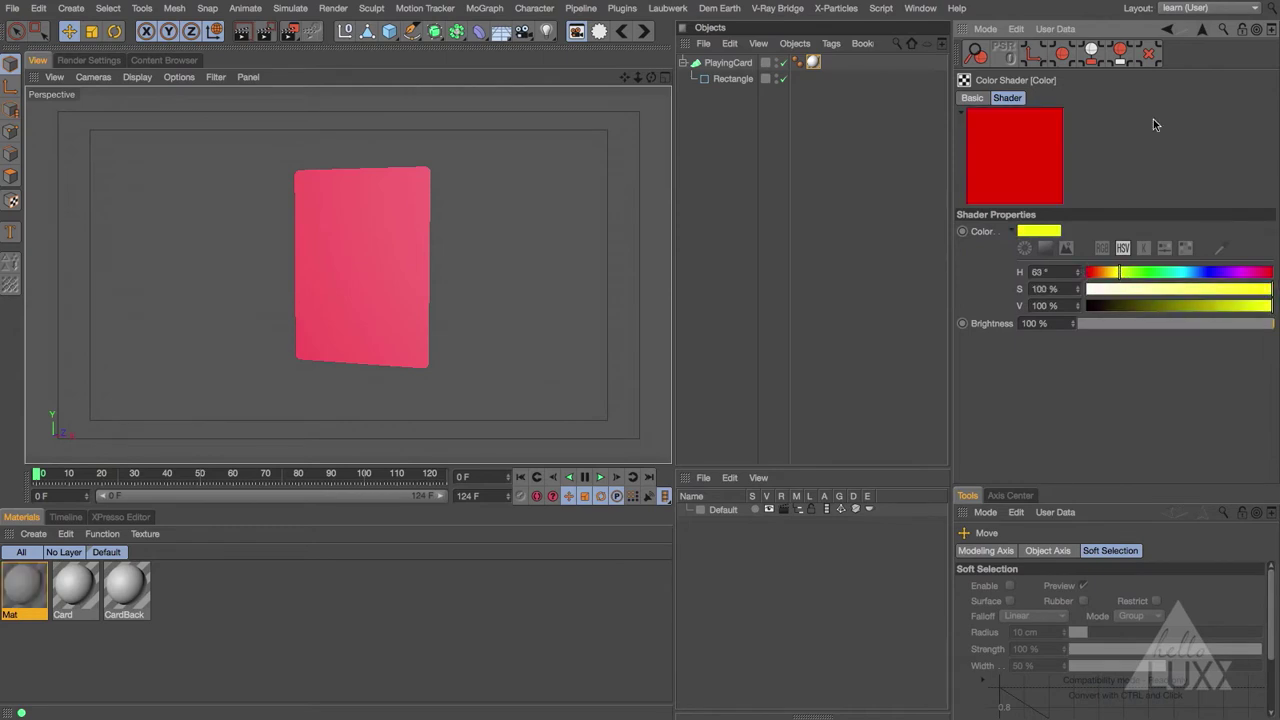
left_click(1201, 30)
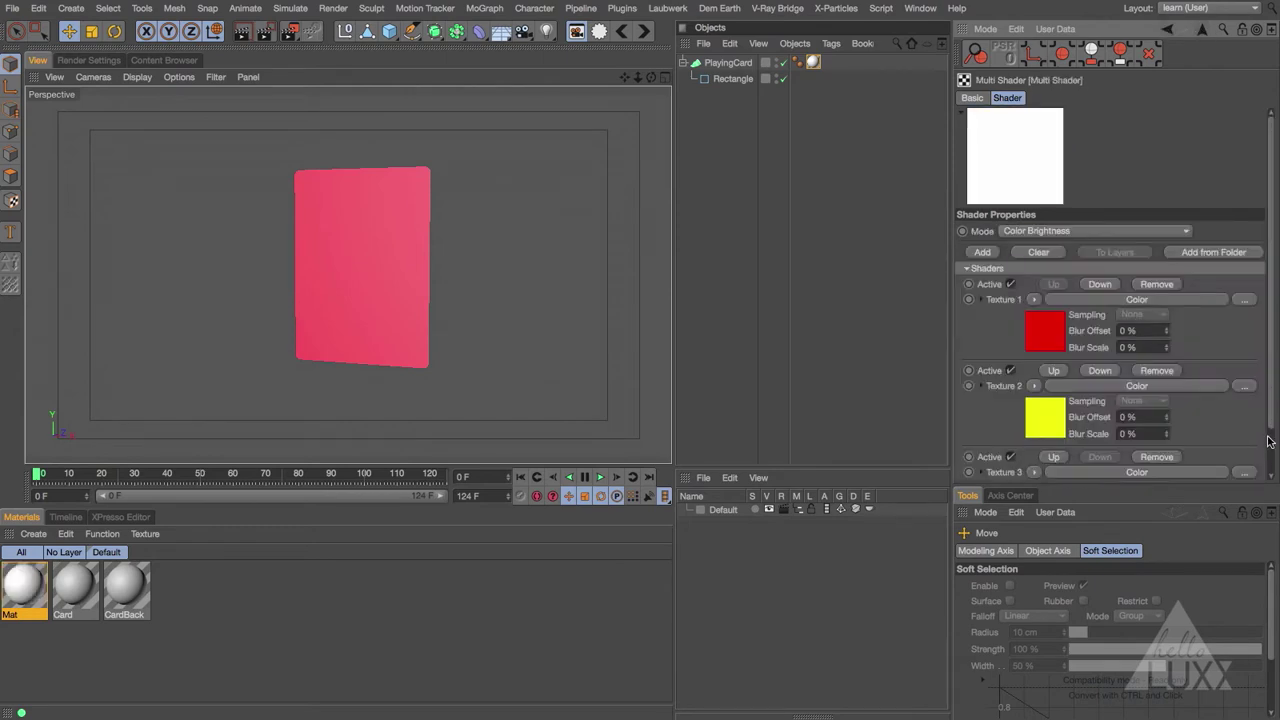
- Make the Texture 3 colour green, with hue 132° and 100% saturation, and enlarge the shader properties area to show all slots
scroll(1268, 448, "down", 2)
left_click(1058, 460)
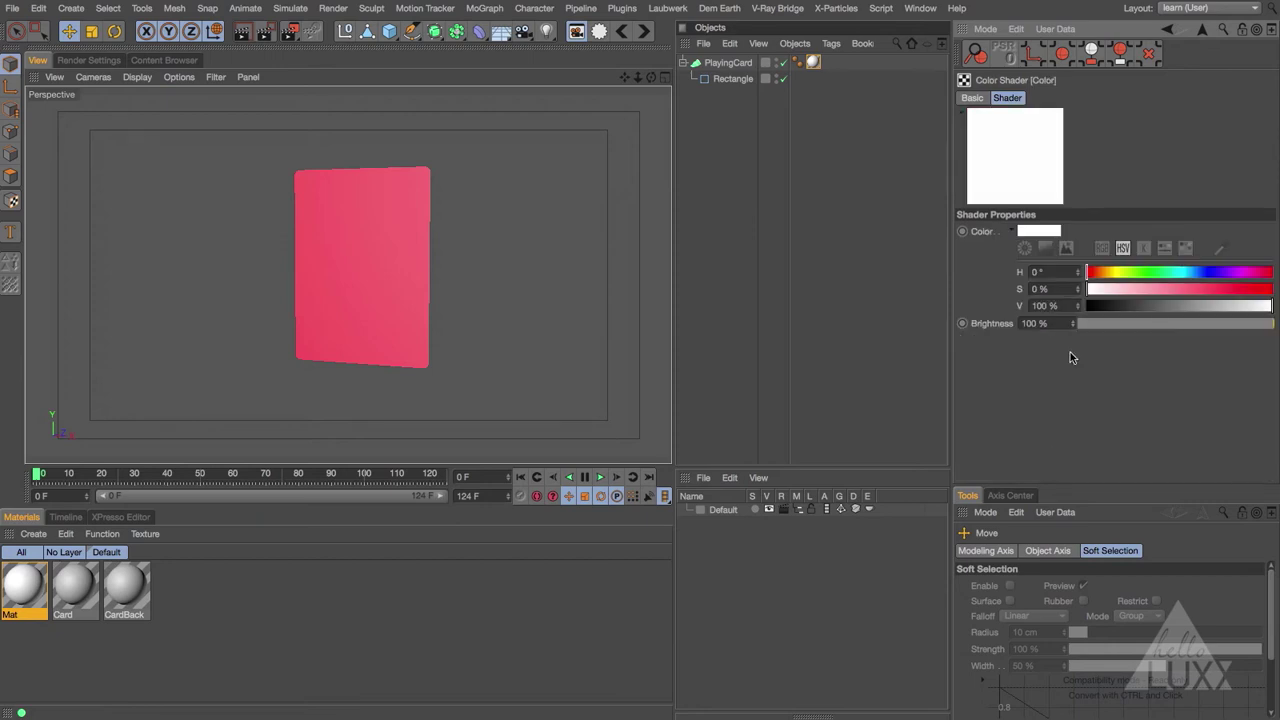
left_click_drag(1142, 274, 1272, 289)
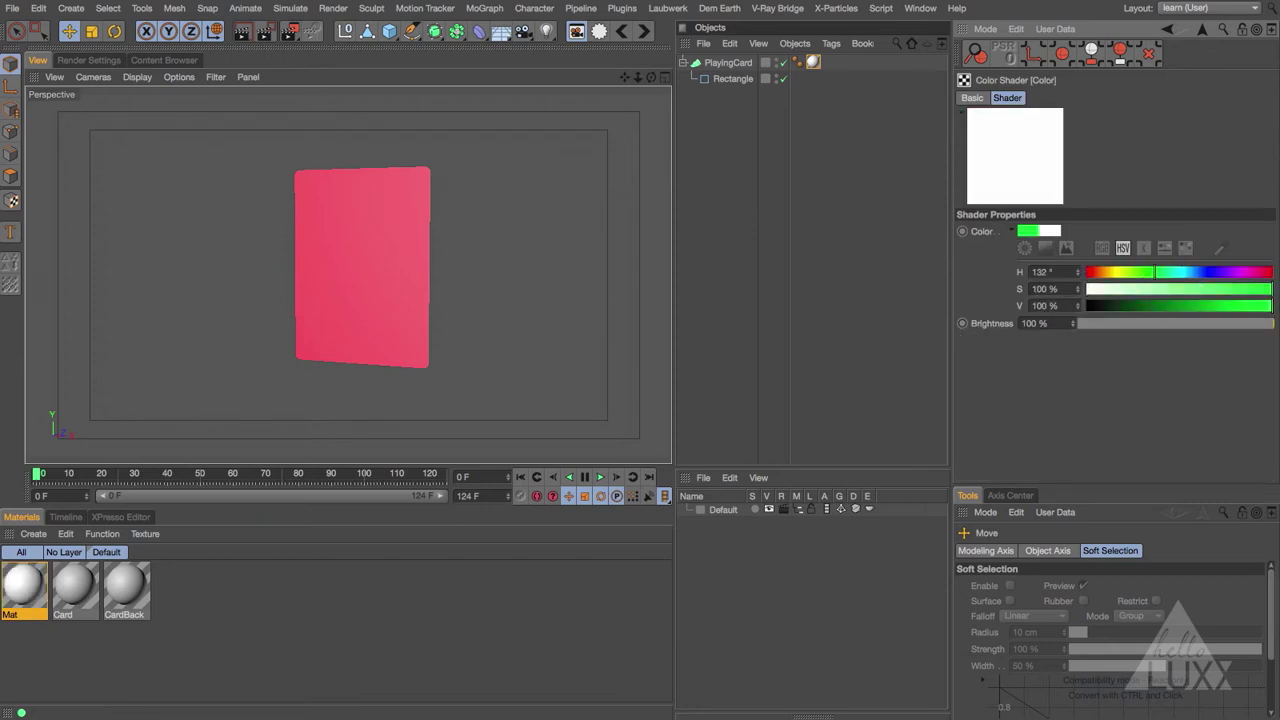
left_click(1201, 30)
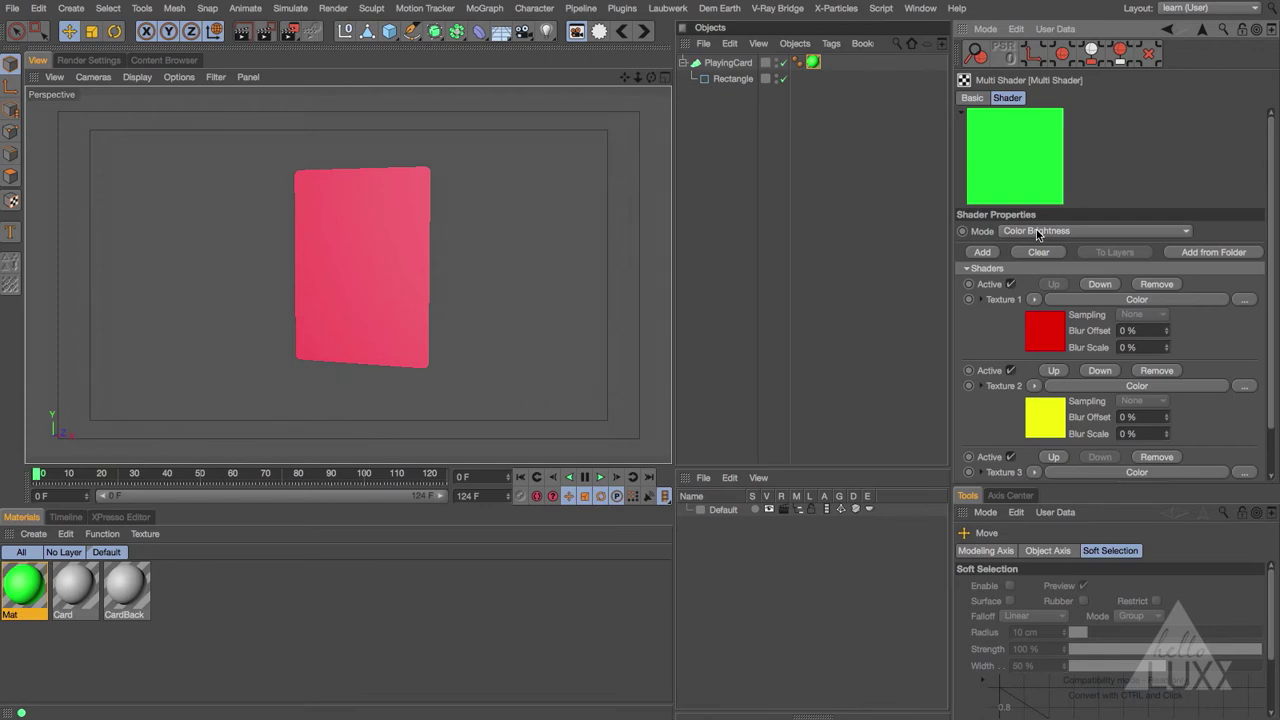
left_click(961, 514, "alt")
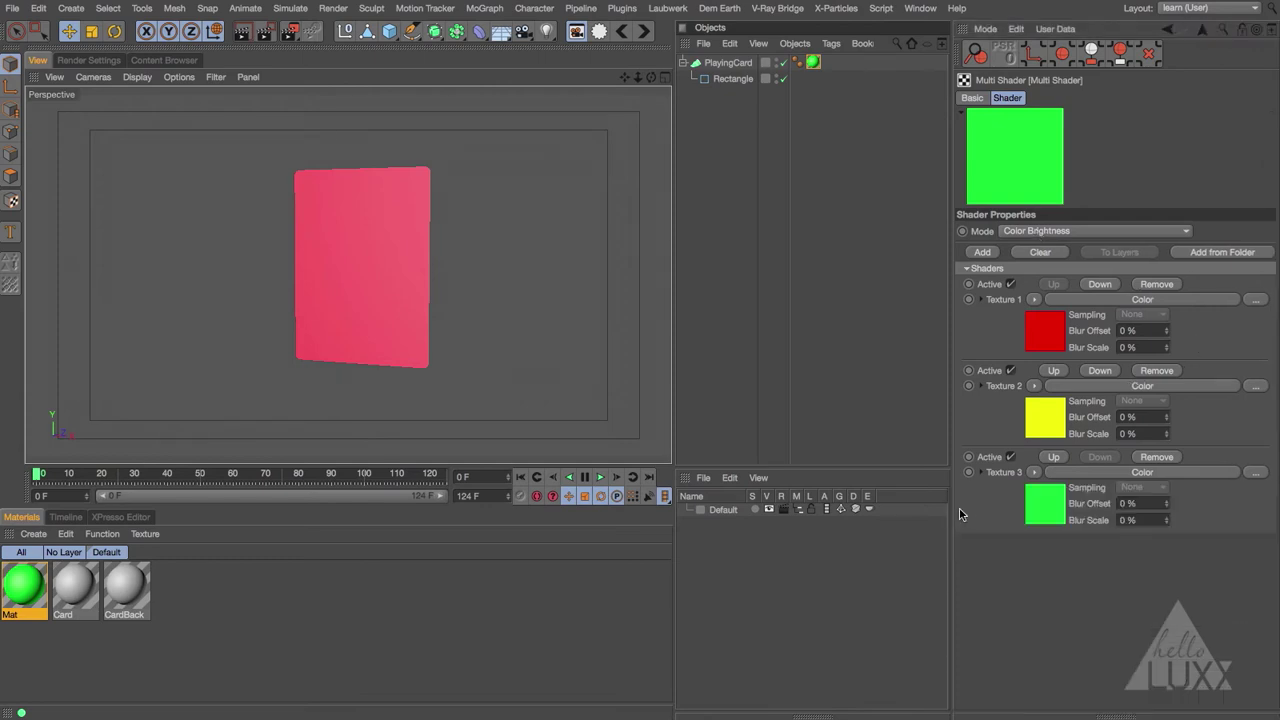
left_click(1036, 300)
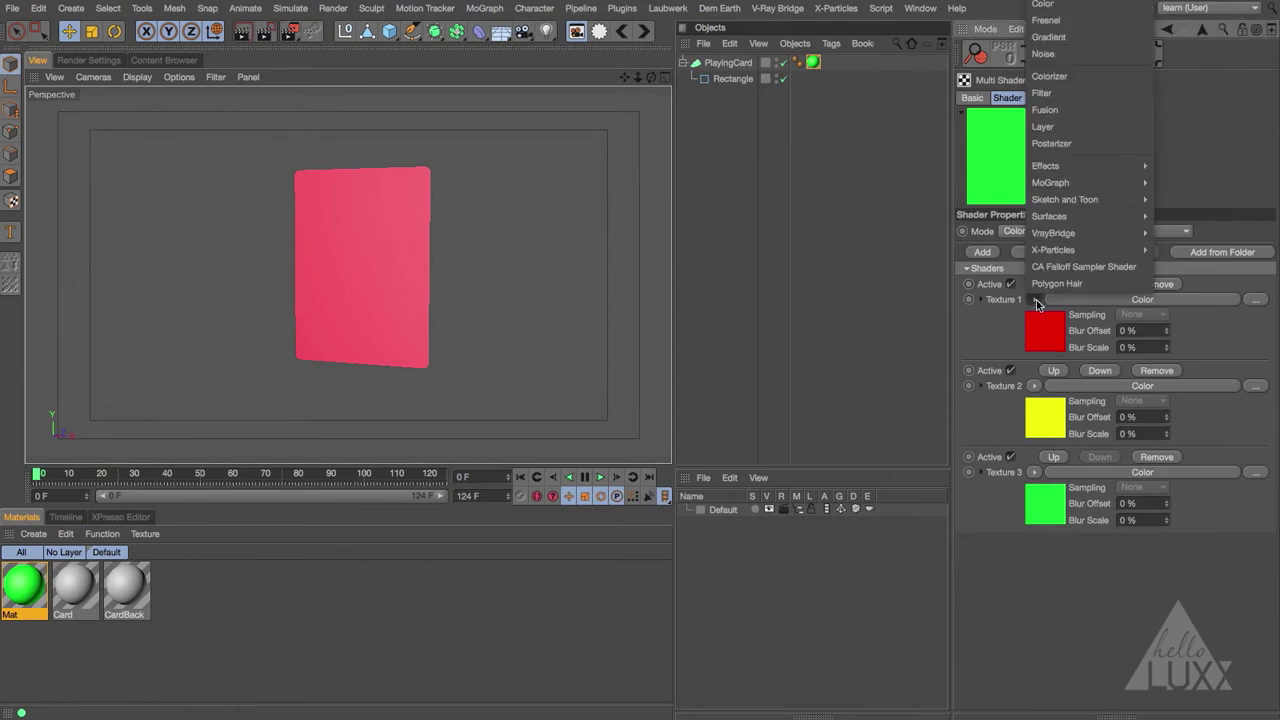
left_click(1001, 610)
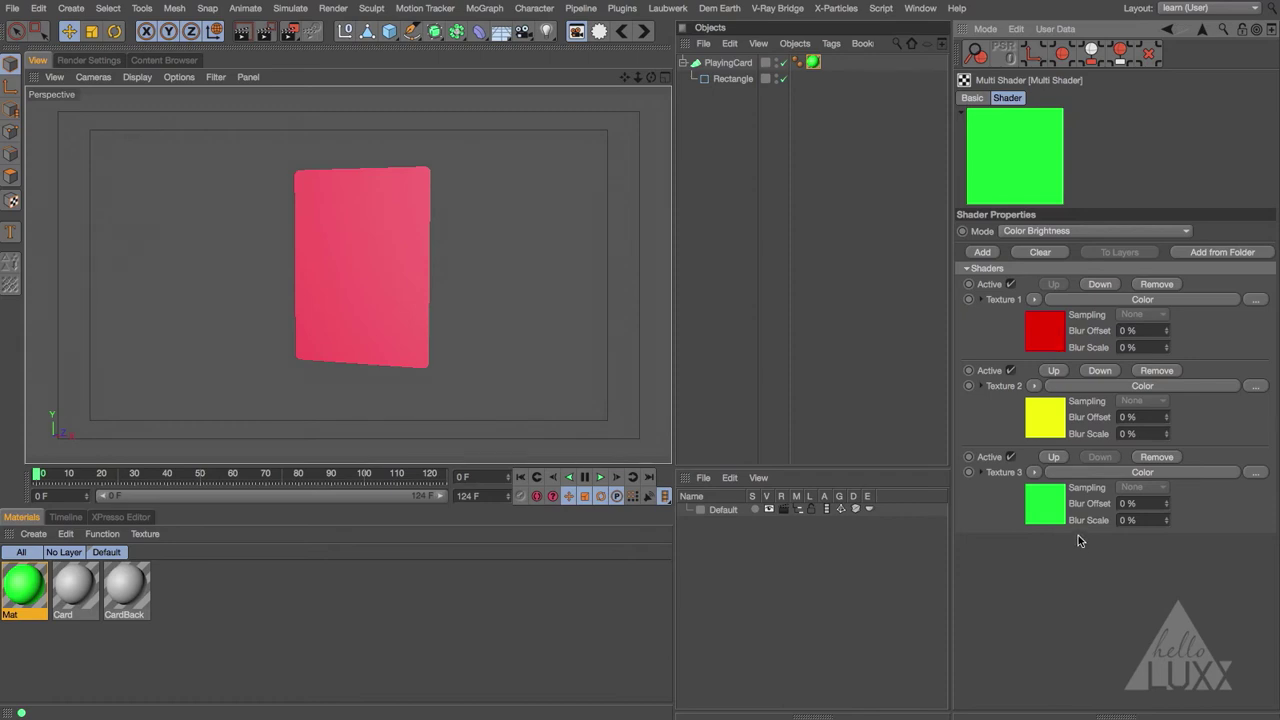
- Set the PlayingCard object's Use Color option to Automatic
left_click(722, 65)
left_click(971, 98)
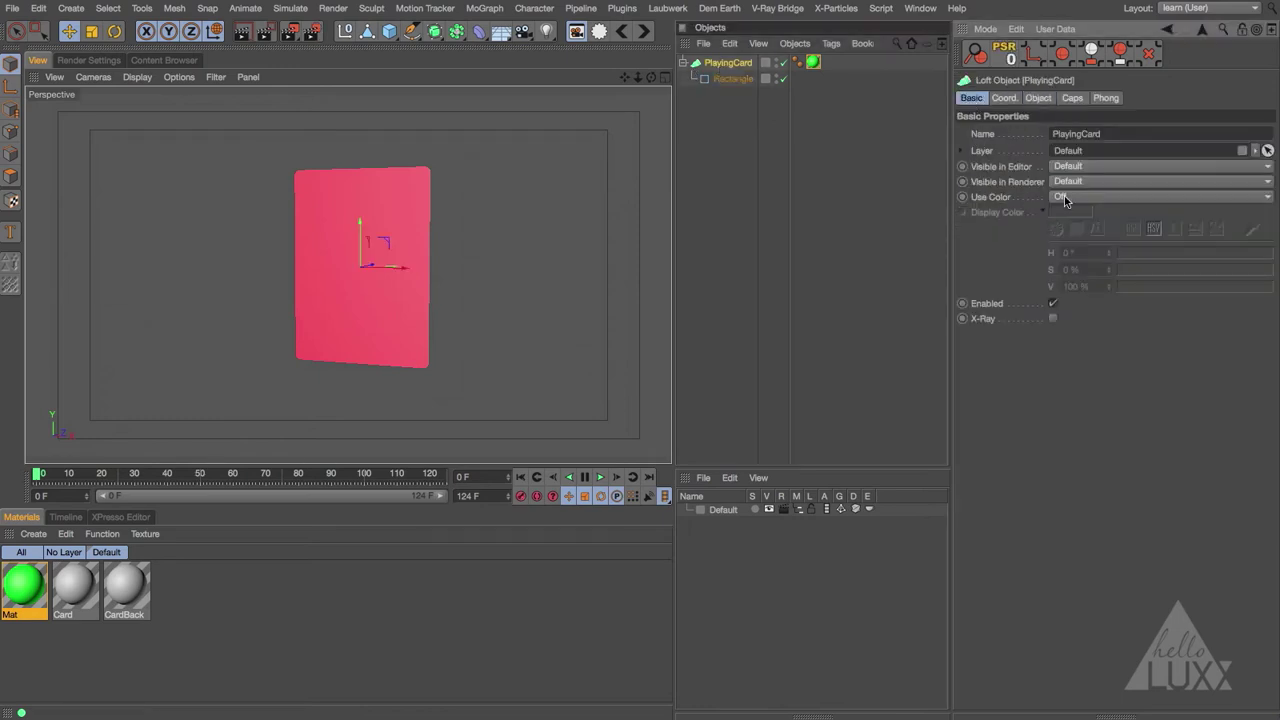
left_click(1068, 196)
left_click(1126, 229)
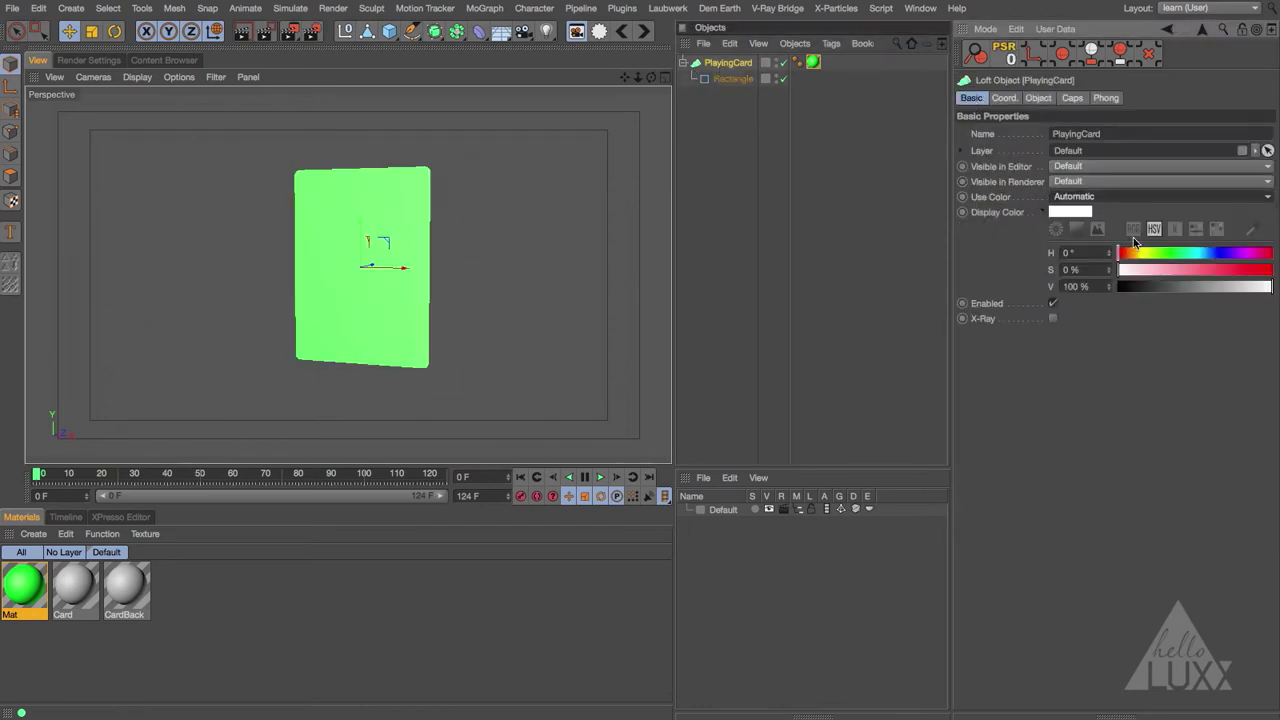
mouse_move(1267, 290)
left_mouse_down()
mouse_move(1130, 287)
mouse_move(1275, 288)
left_mouse_up()
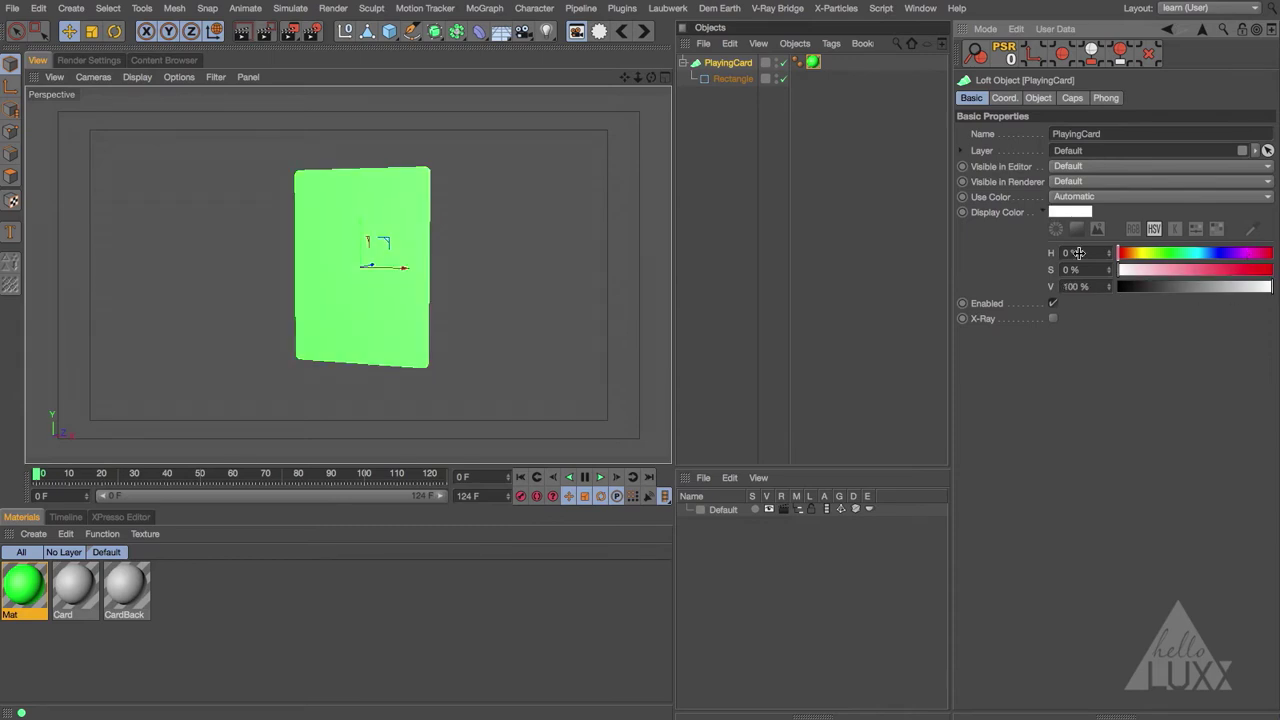
- Return to the Multi Shader's properties and examine the available Mode options
left_click(1203, 30)
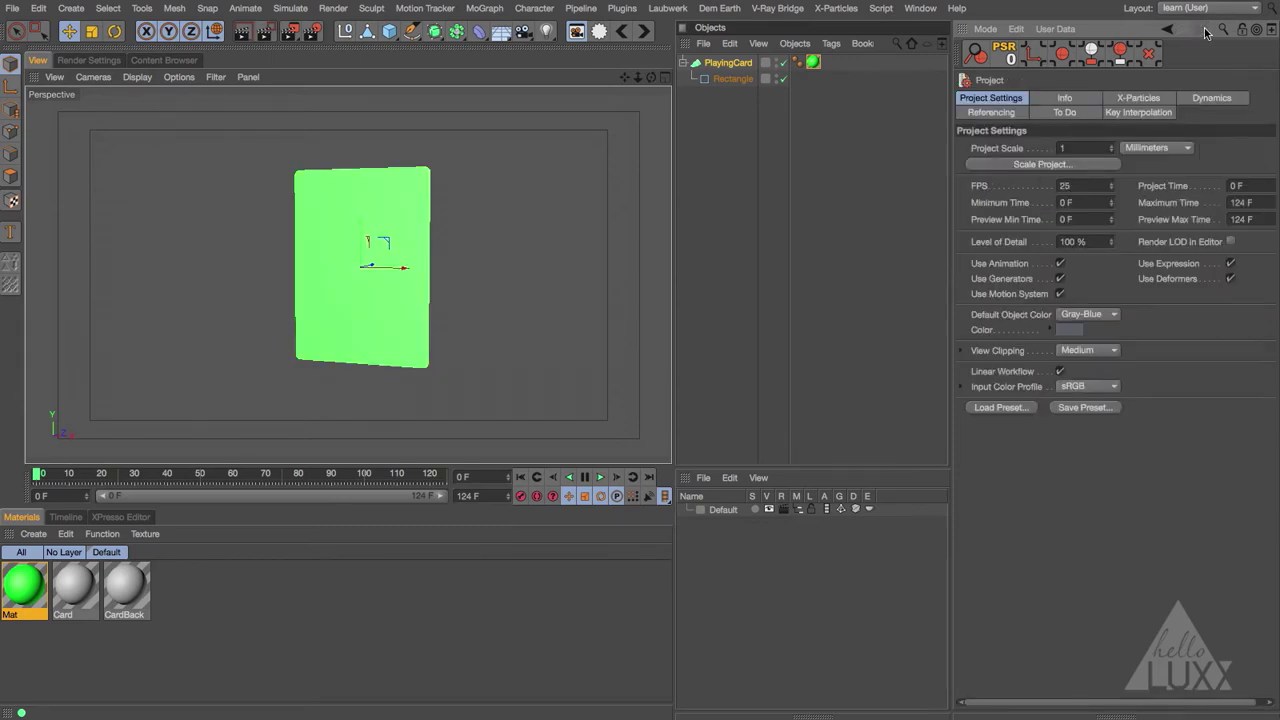
left_click(1172, 31)
left_click(1172, 31)
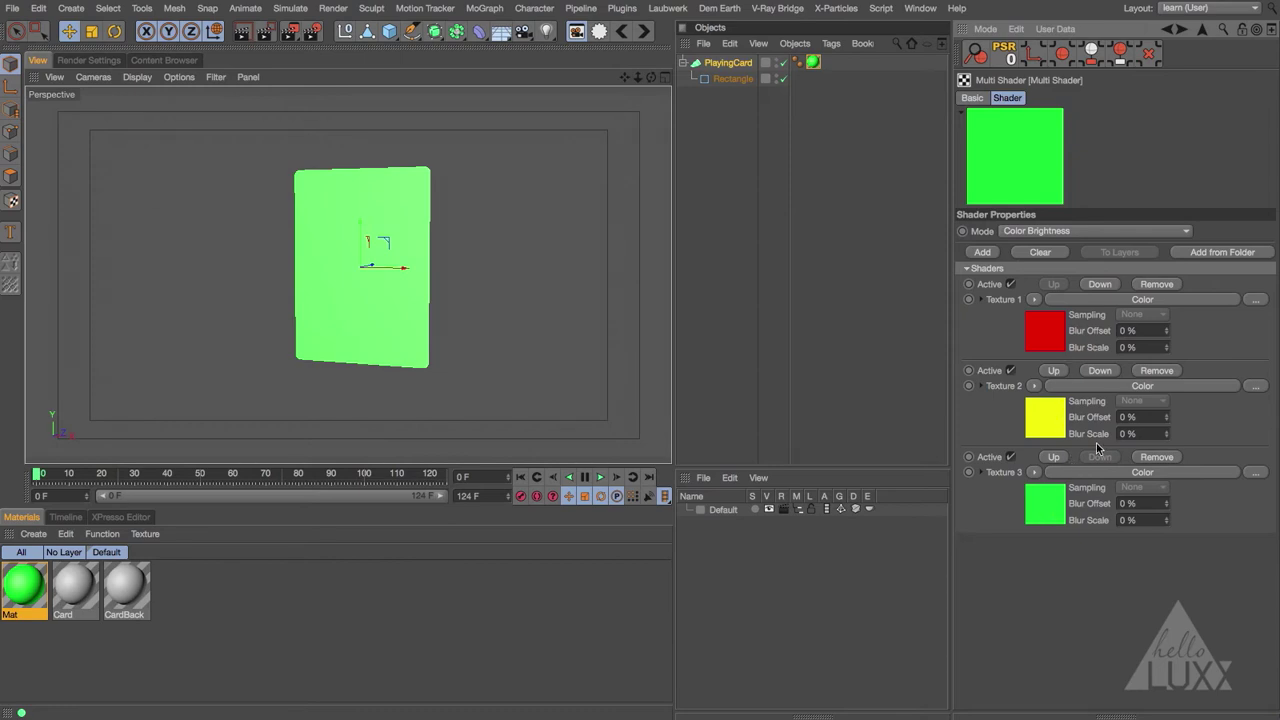
left_click(1177, 230)
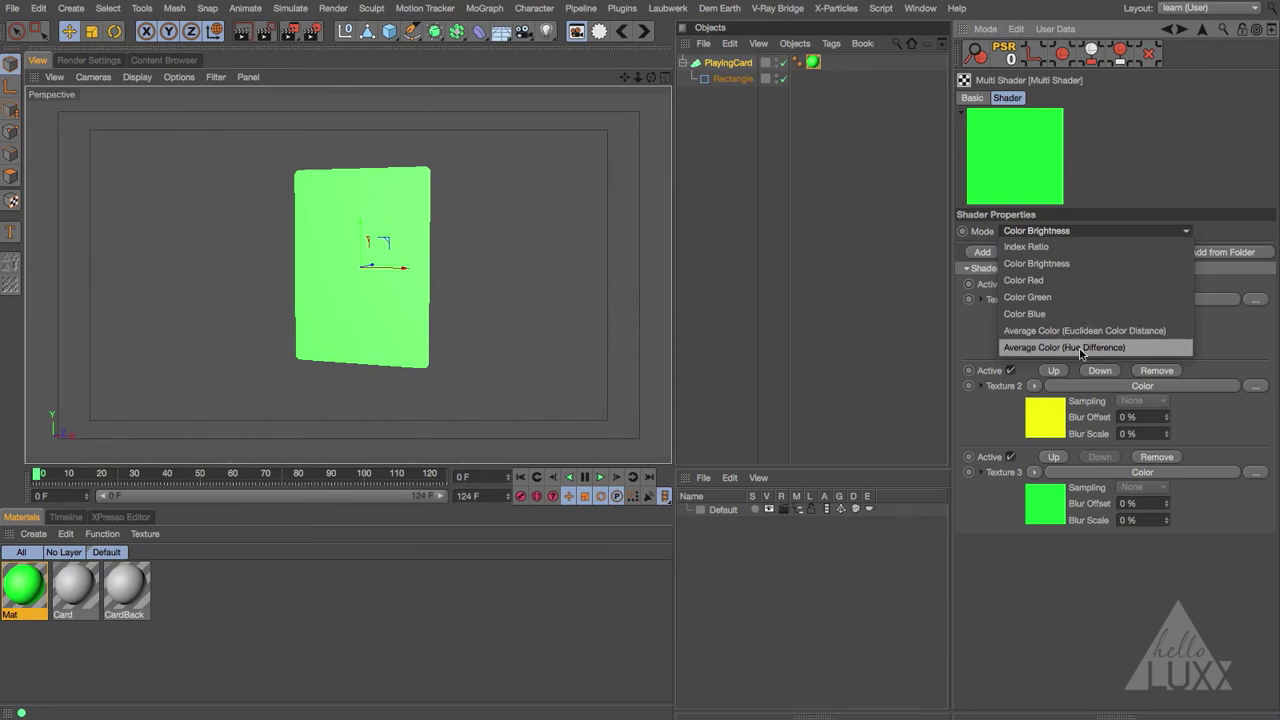
left_click(1120, 237)
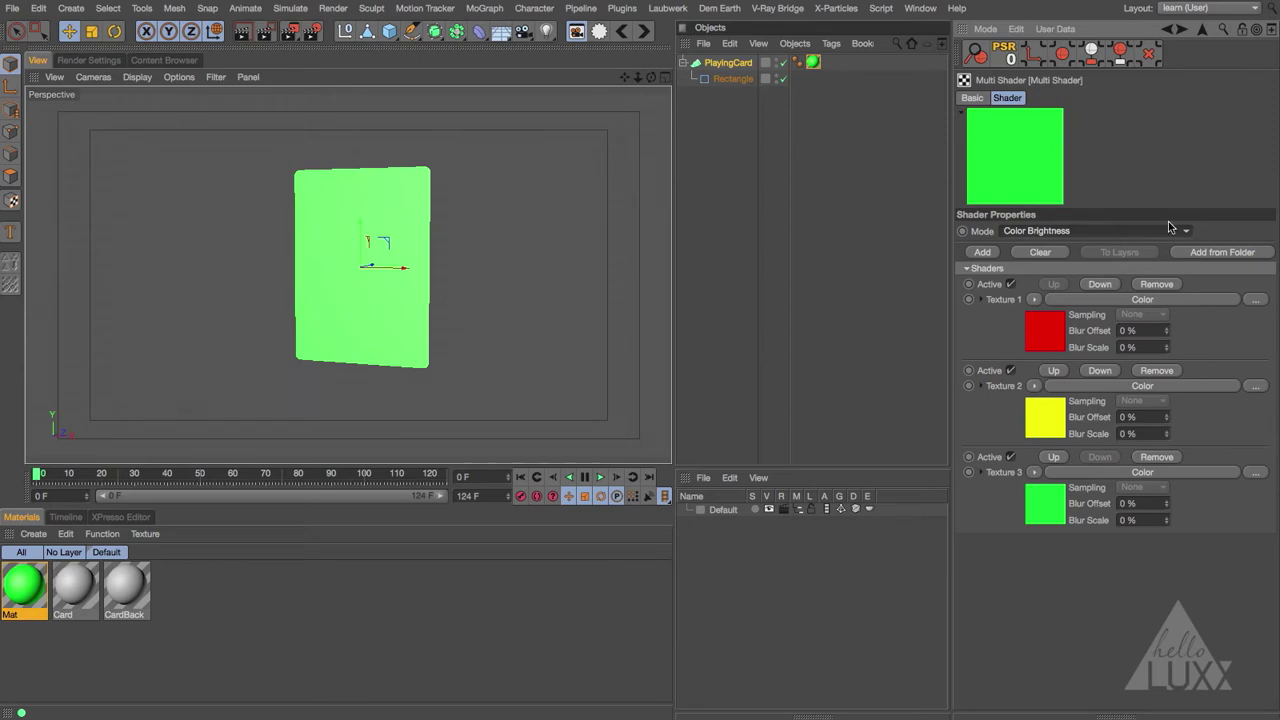
- Delete the Mat texture tag from the PlayingCard object and remove the Mat material from the scene
left_click(813, 62)
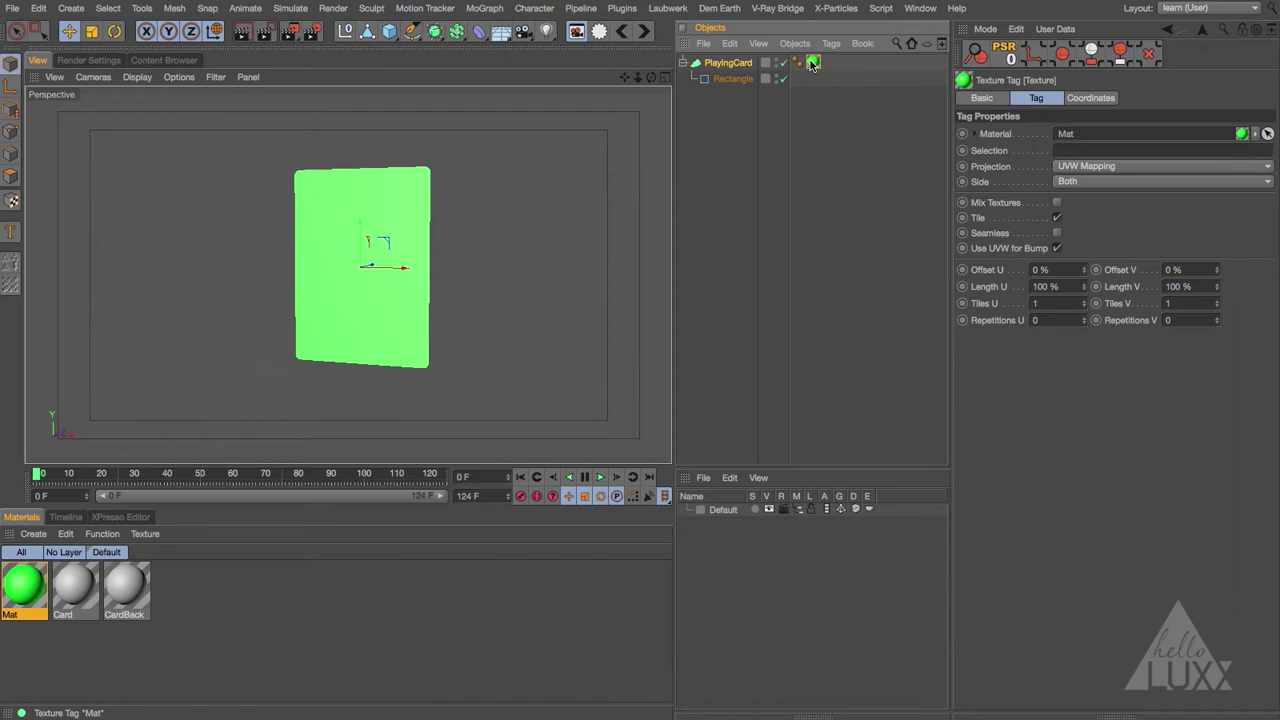
key("Delete")
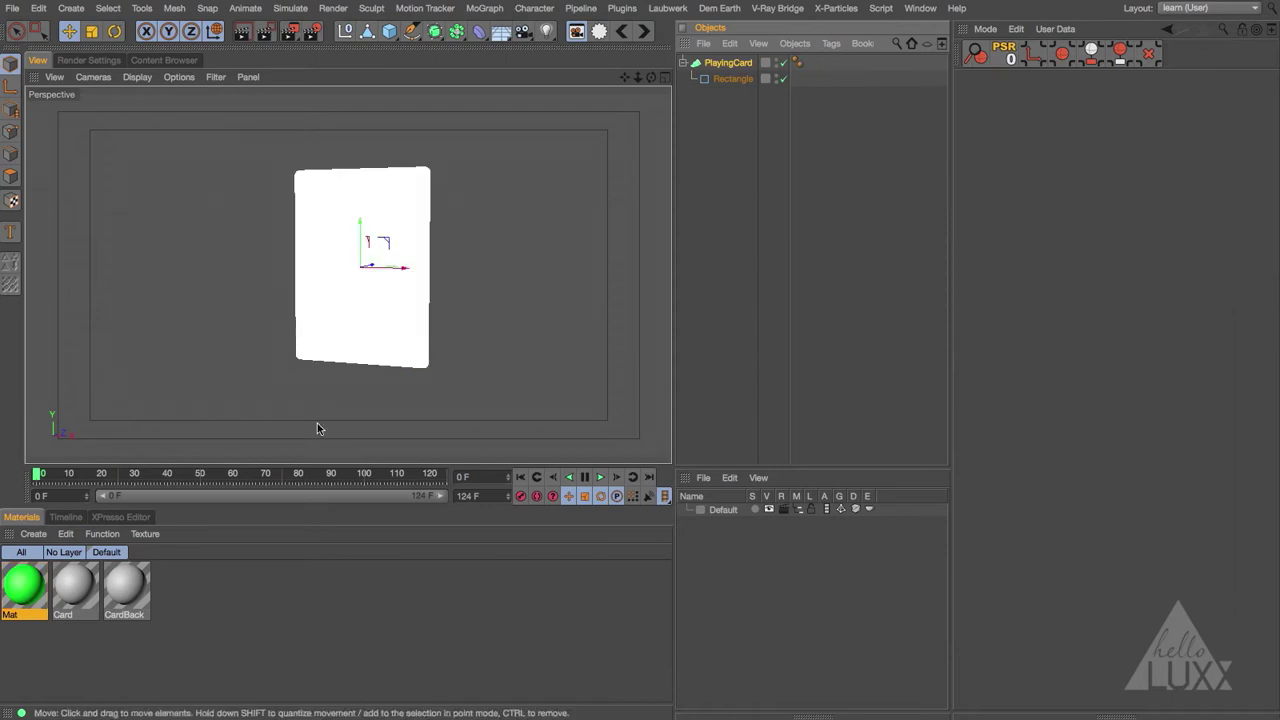
left_click(31, 585)
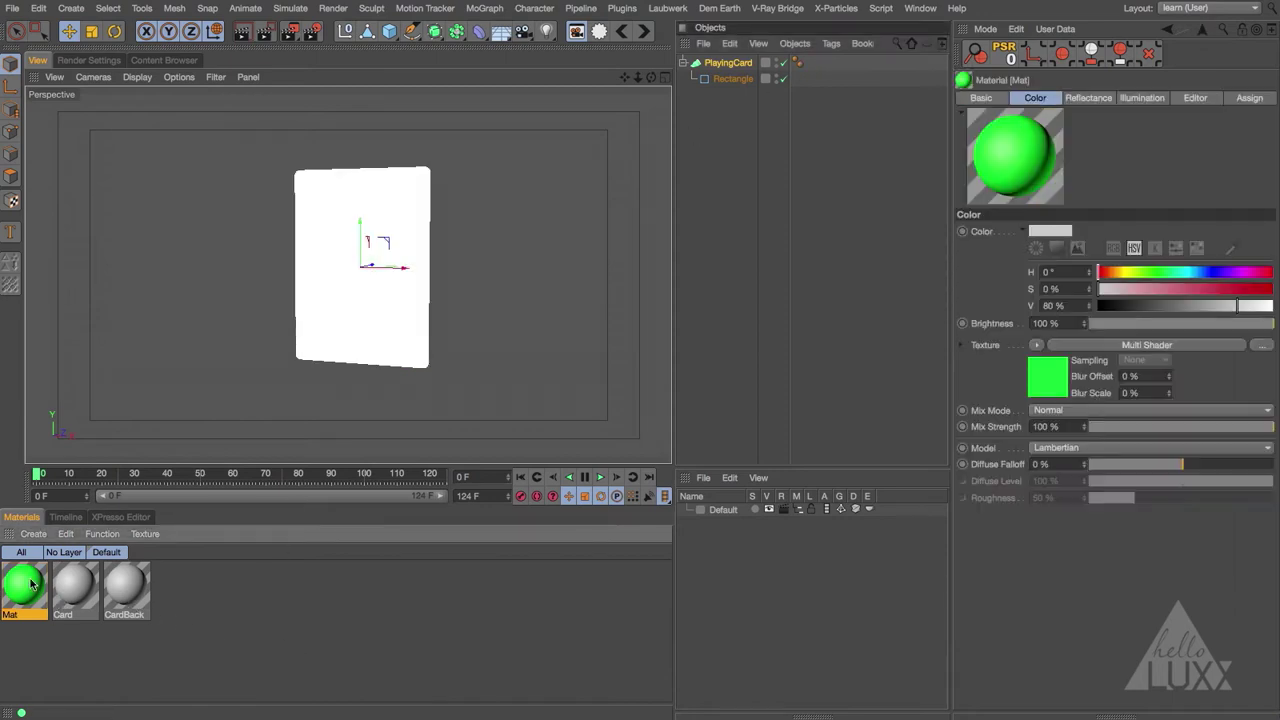
key("Delete")
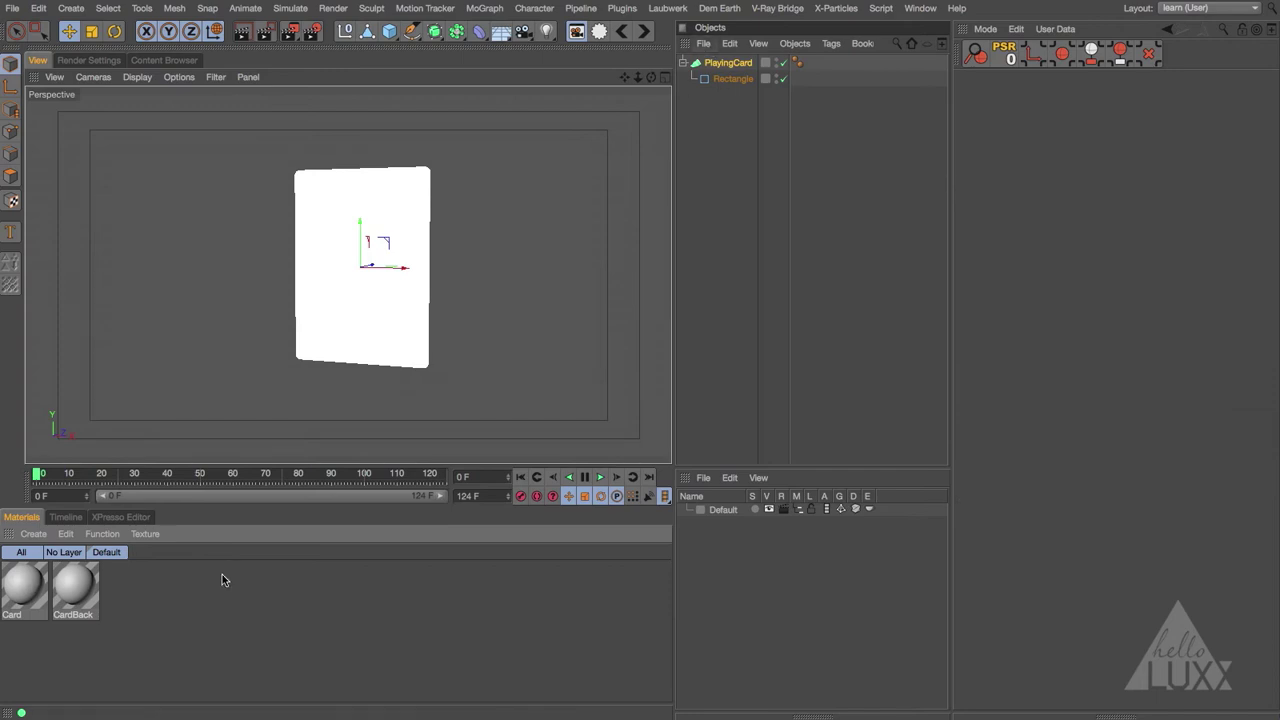
- Load PlayingCard_Back.jpg as the CardBack material's color texture and apply the material to the PlayingCard object
left_click(73, 590)
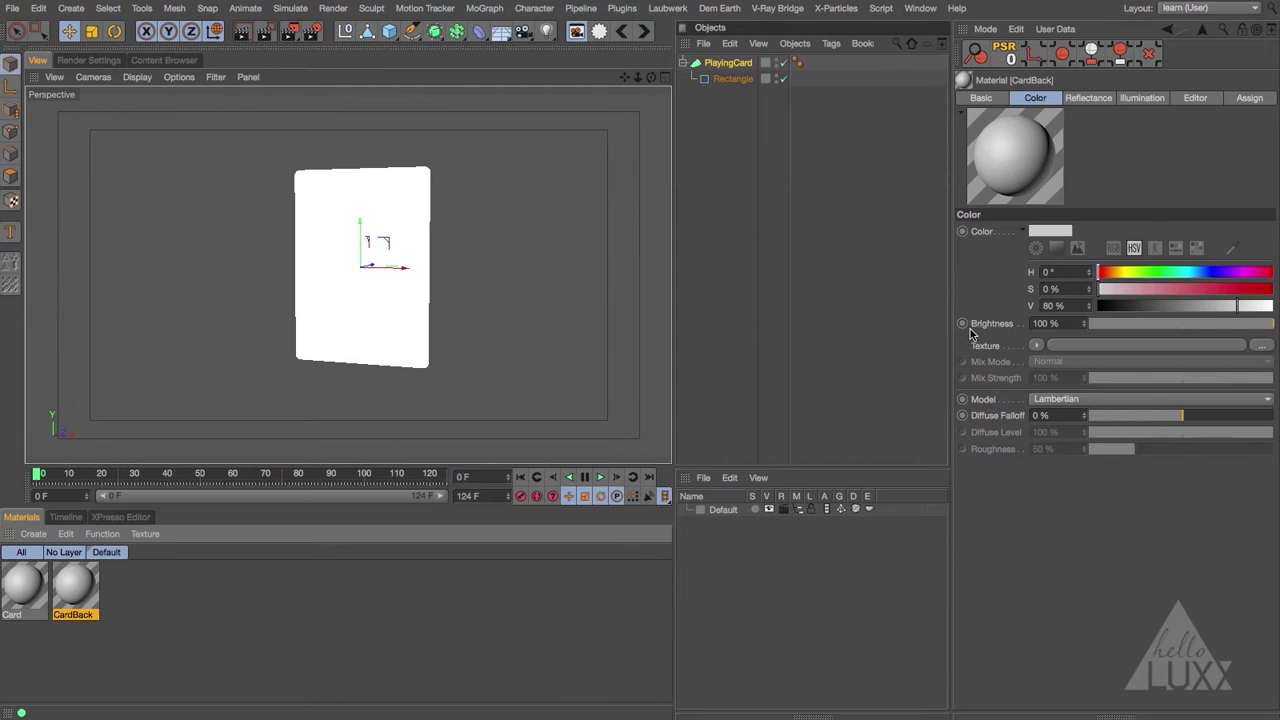
left_click(1262, 346)
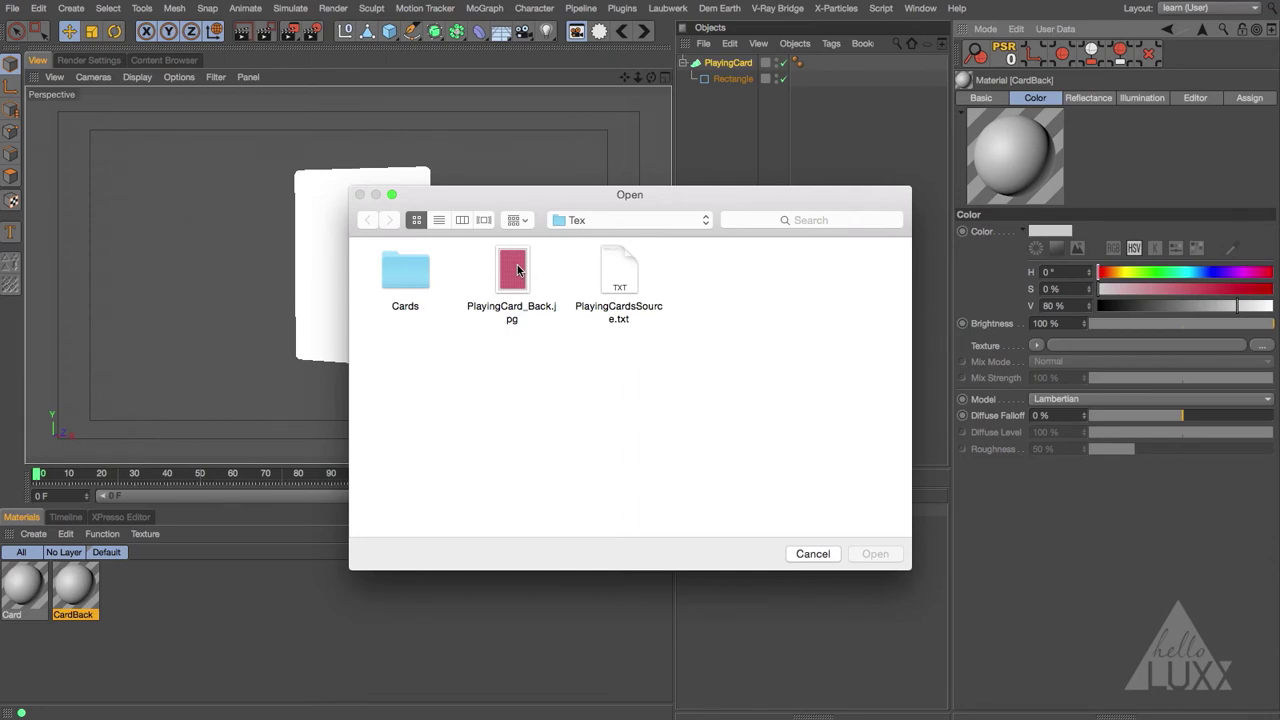
left_click(517, 264)
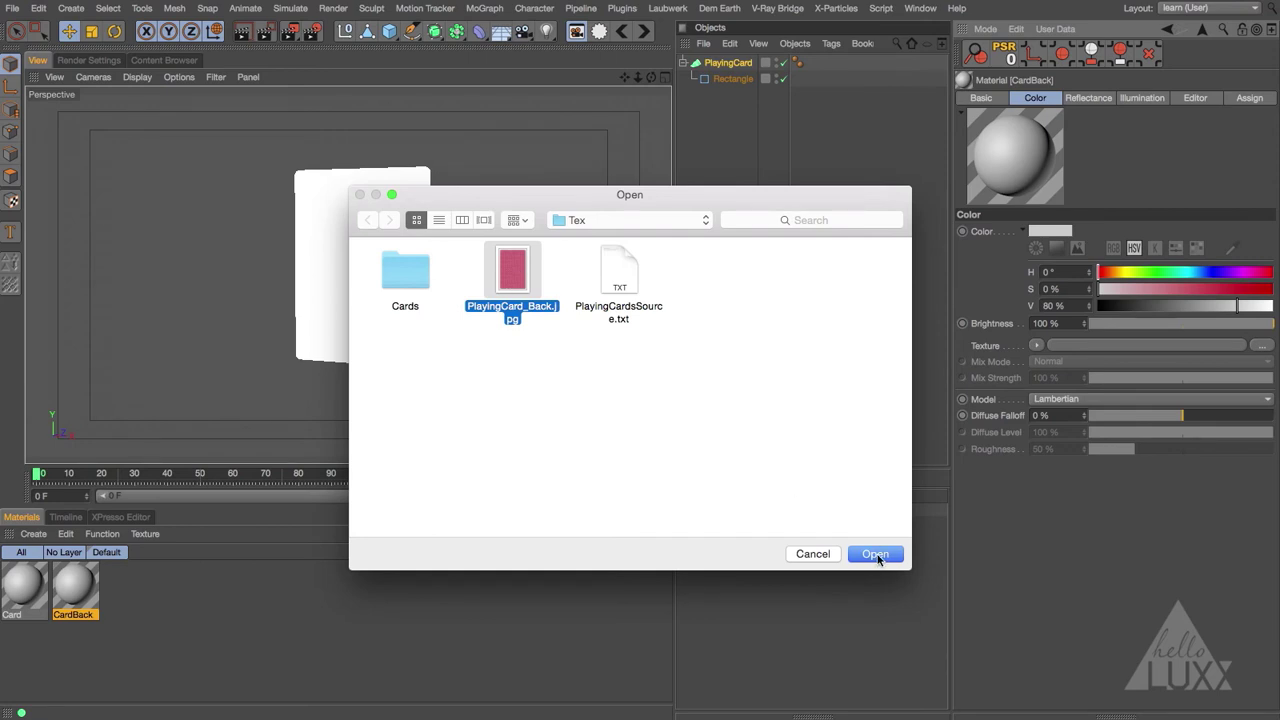
left_click(876, 554)
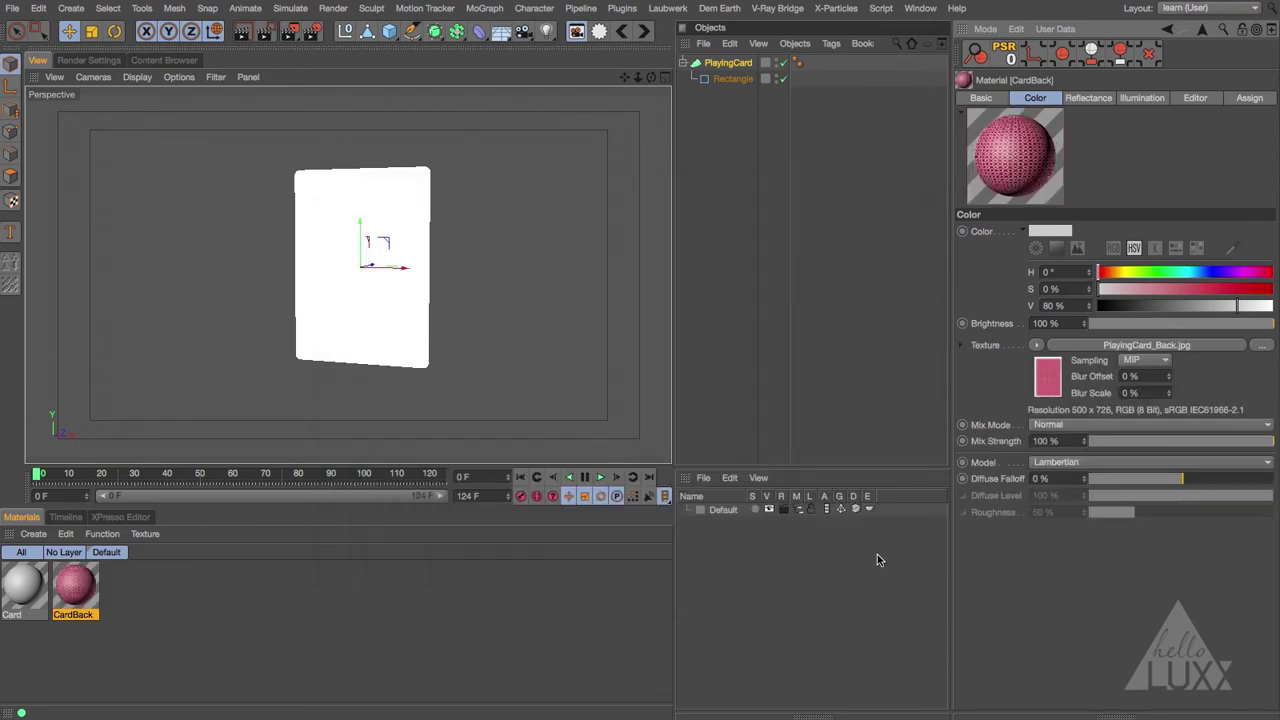
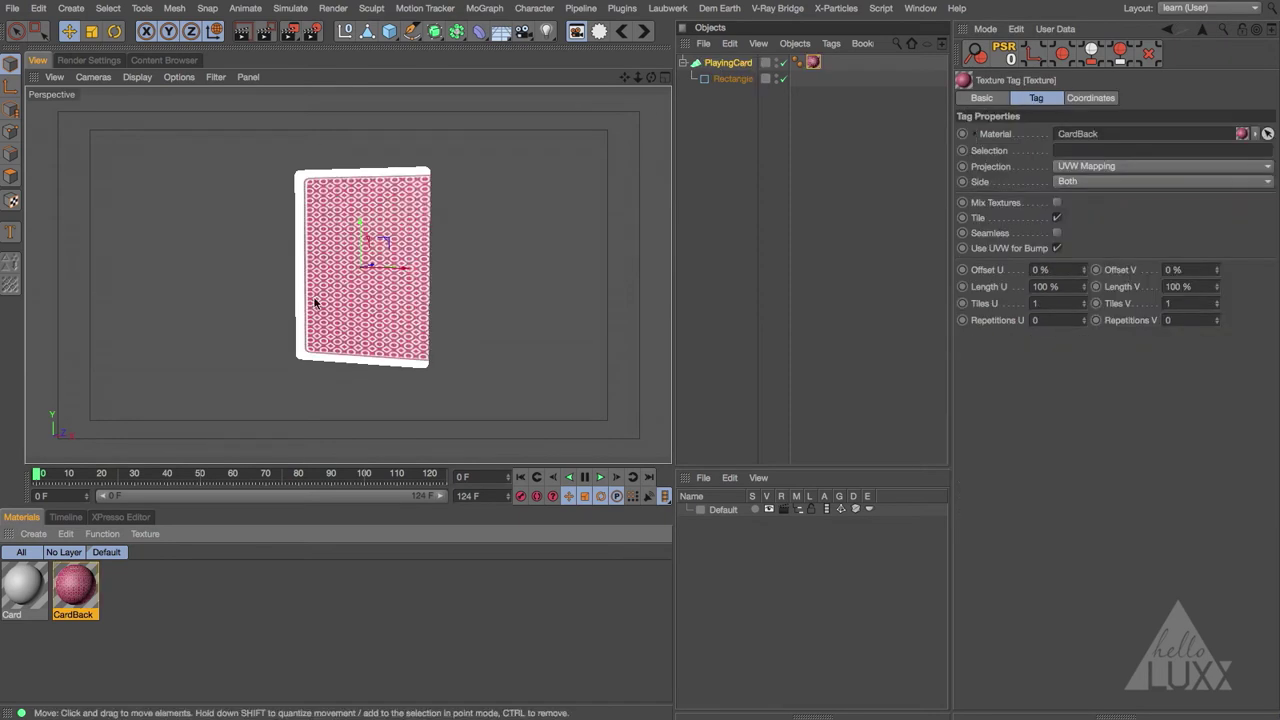
- Set the CardBack texture tag's projection to Flat and fit the texture to the object with sub-objects included
mouse_move(331, 346)
left_mouse_down("alt")
mouse_move(506, 323)
mouse_move(383, 366)
mouse_move(106, 337)
mouse_move(329, 333)
mouse_move(490, 307)
mouse_move(336, 330)
left_mouse_up("alt")
left_click(1085, 167)
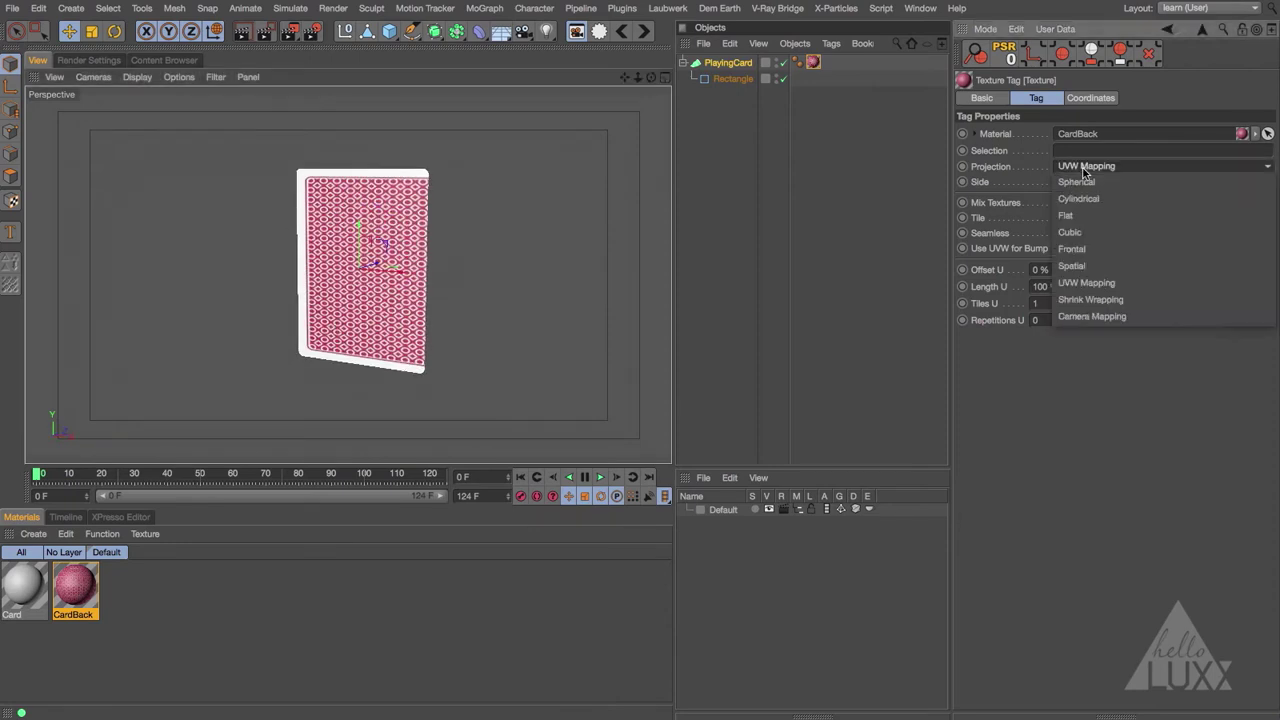
left_click(1134, 216)
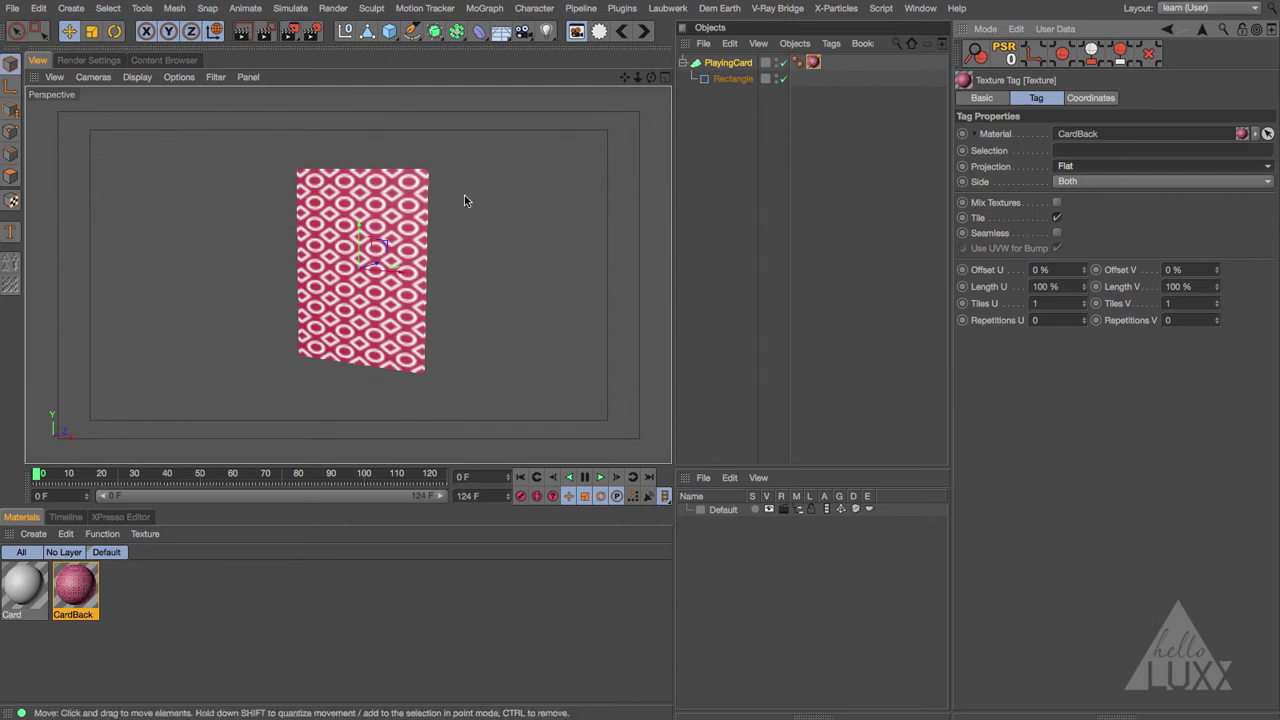
right_click(813, 63)
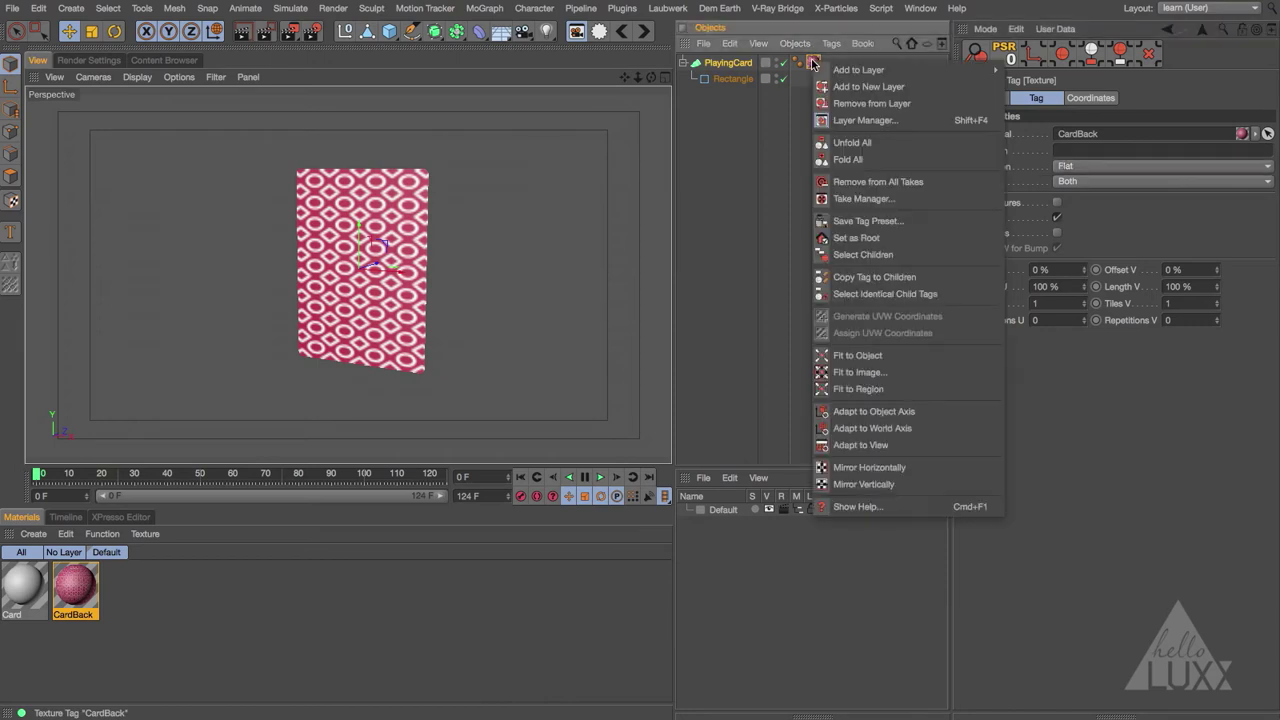
left_click(877, 358)
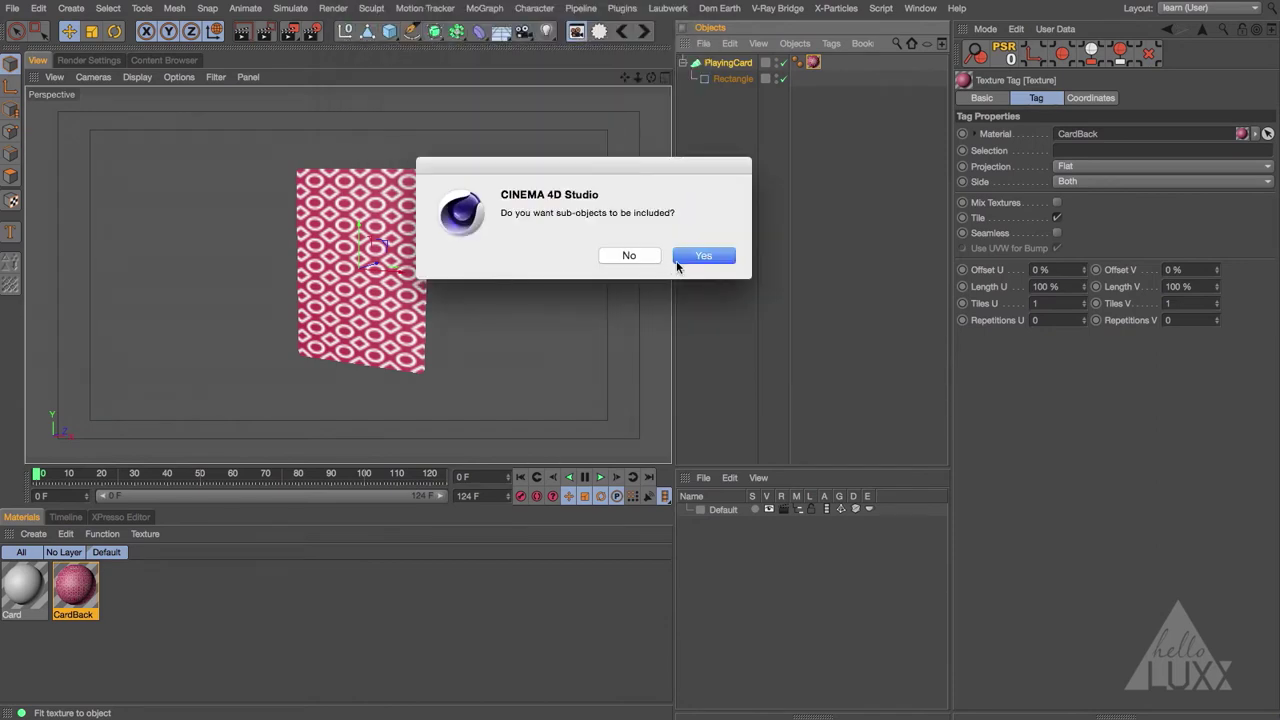
left_click(697, 258)
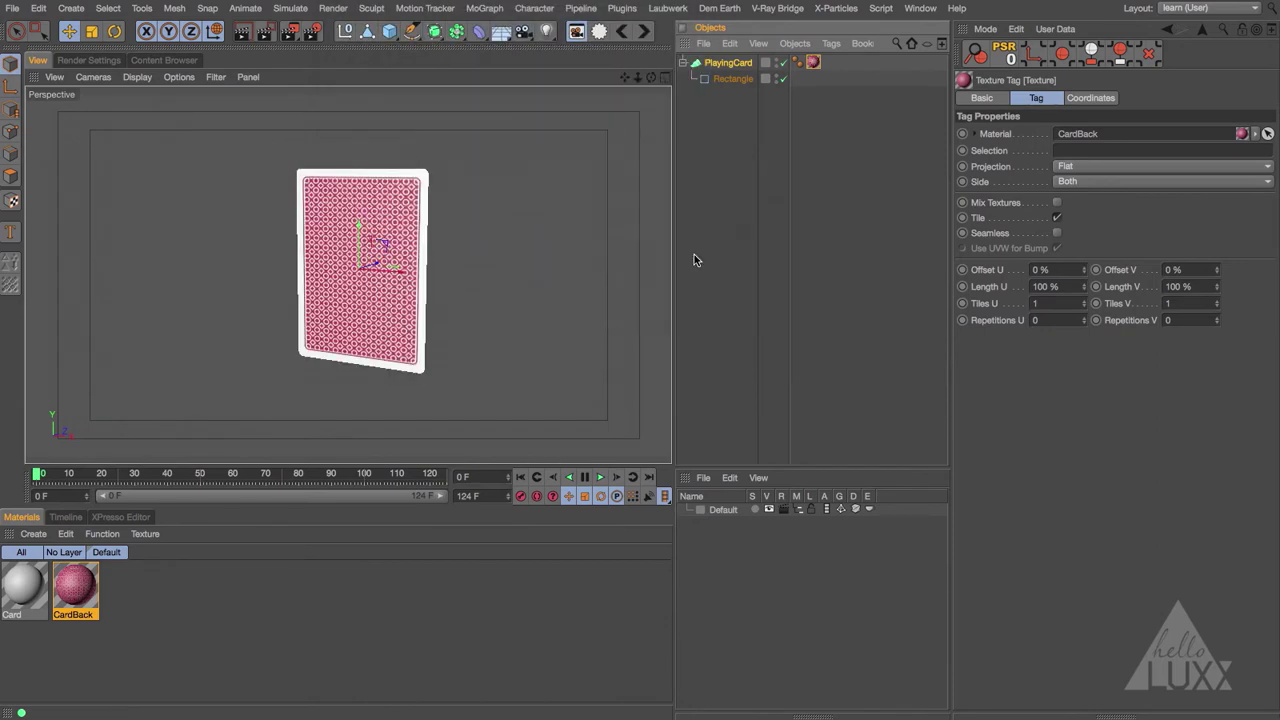
mouse_move(377, 351)
left_mouse_down("alt")
mouse_move(437, 352)
mouse_move(350, 354)
mouse_move(560, 360)
mouse_move(383, 363)
left_mouse_up("alt")
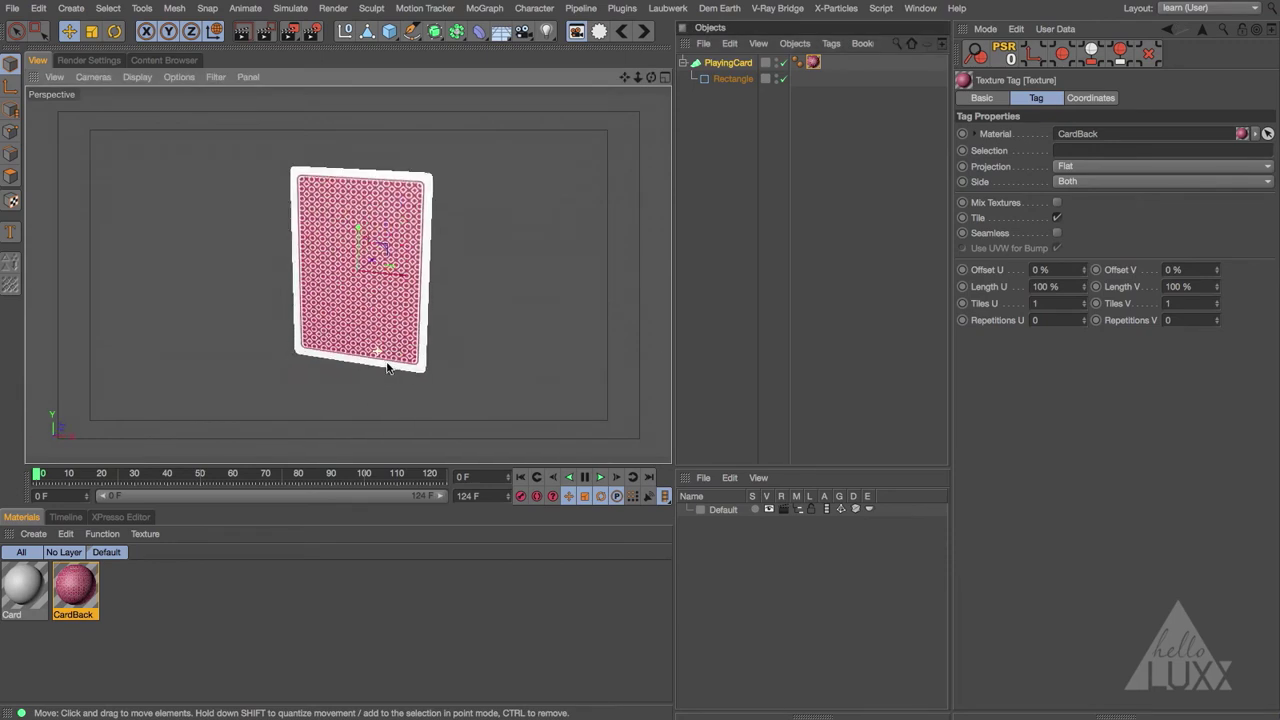
- Set the CardBack texture tag's Side option to Back and test-render the card from both sides
left_click(813, 63)
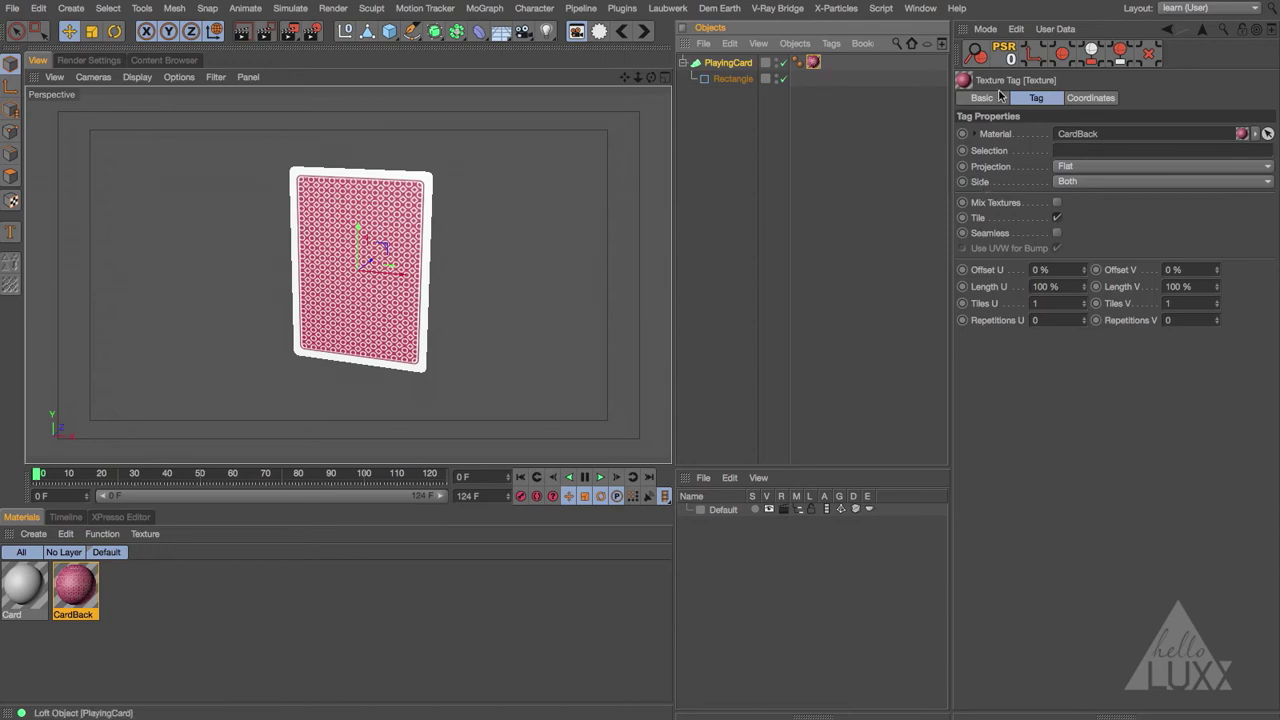
left_click(1042, 103)
left_click(1090, 182)
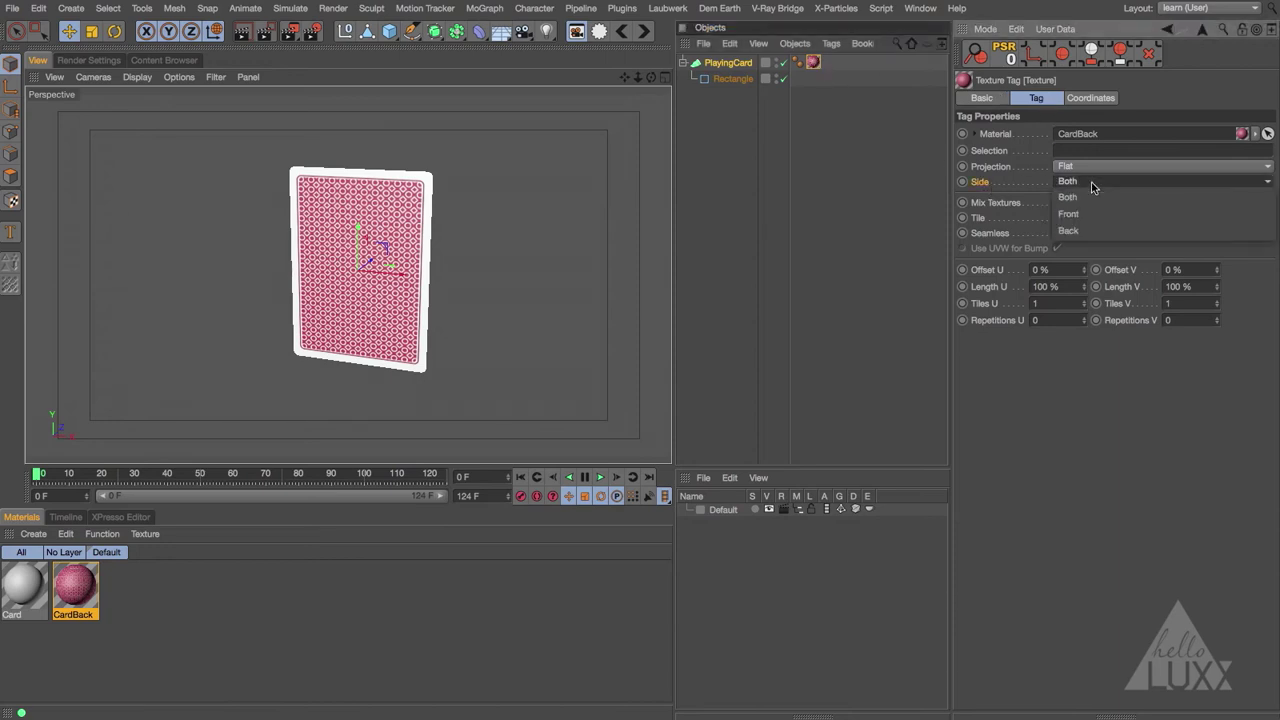
left_click(1116, 233)
left_click_drag(545, 250, 668, 258, "alt")
key("ctrl+r")
left_click_drag(366, 223, 50, 208, "alt")
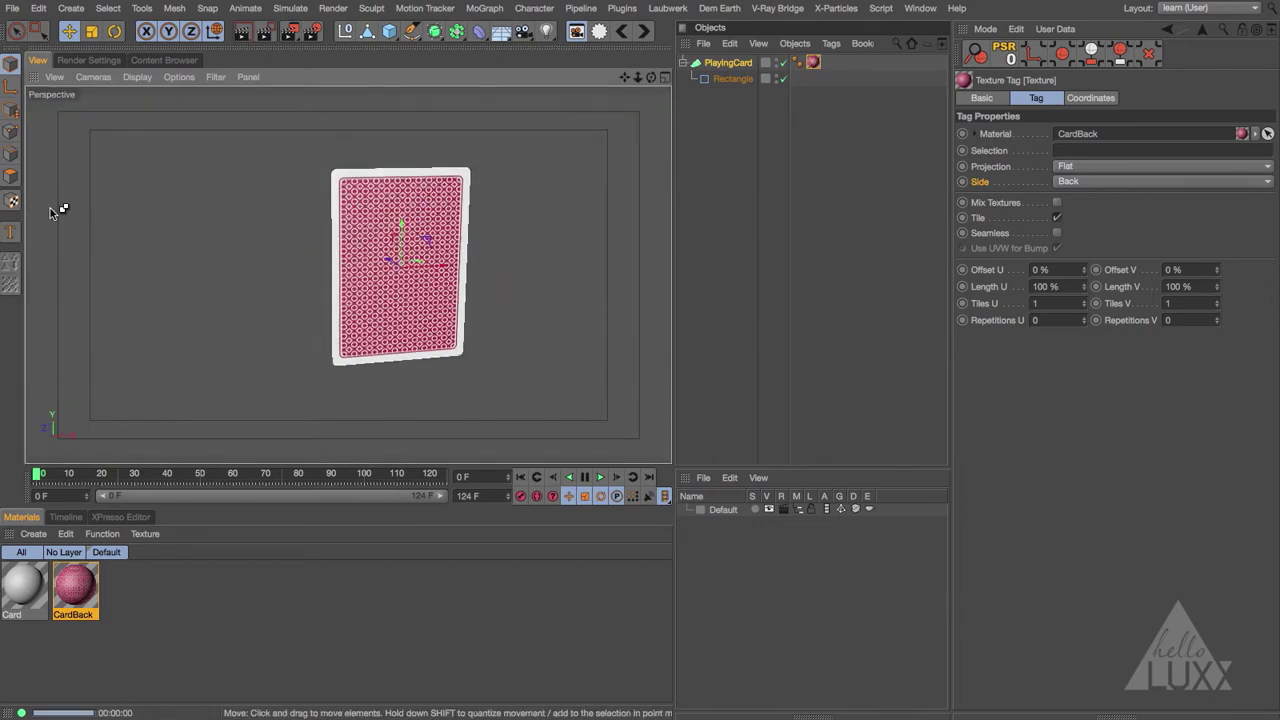
key("ctrl+r")
mouse_move(349, 243)
left_mouse_down("alt")
mouse_move(591, 258)
mouse_move(352, 244)
left_mouse_up("alt")
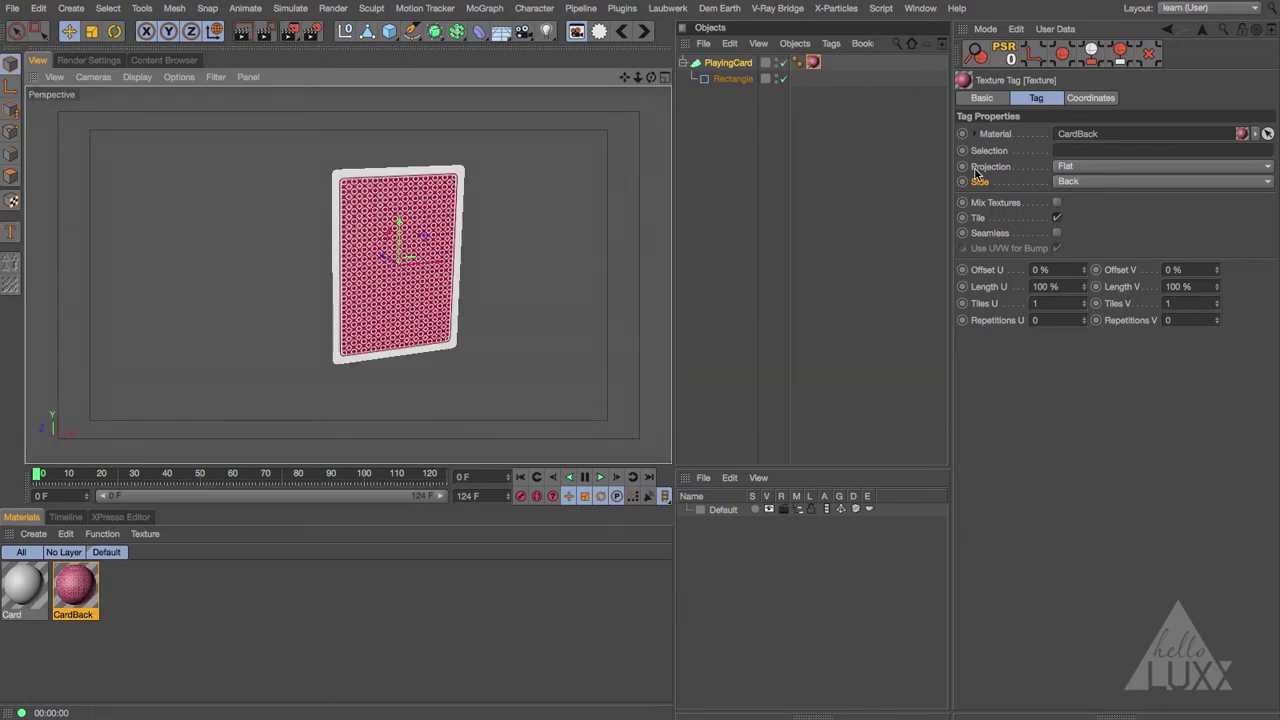
- Try UVW Mapping as the CardBack texture tag's projection and test-render both faces of the card
left_click(1087, 168)
left_click(1096, 287)
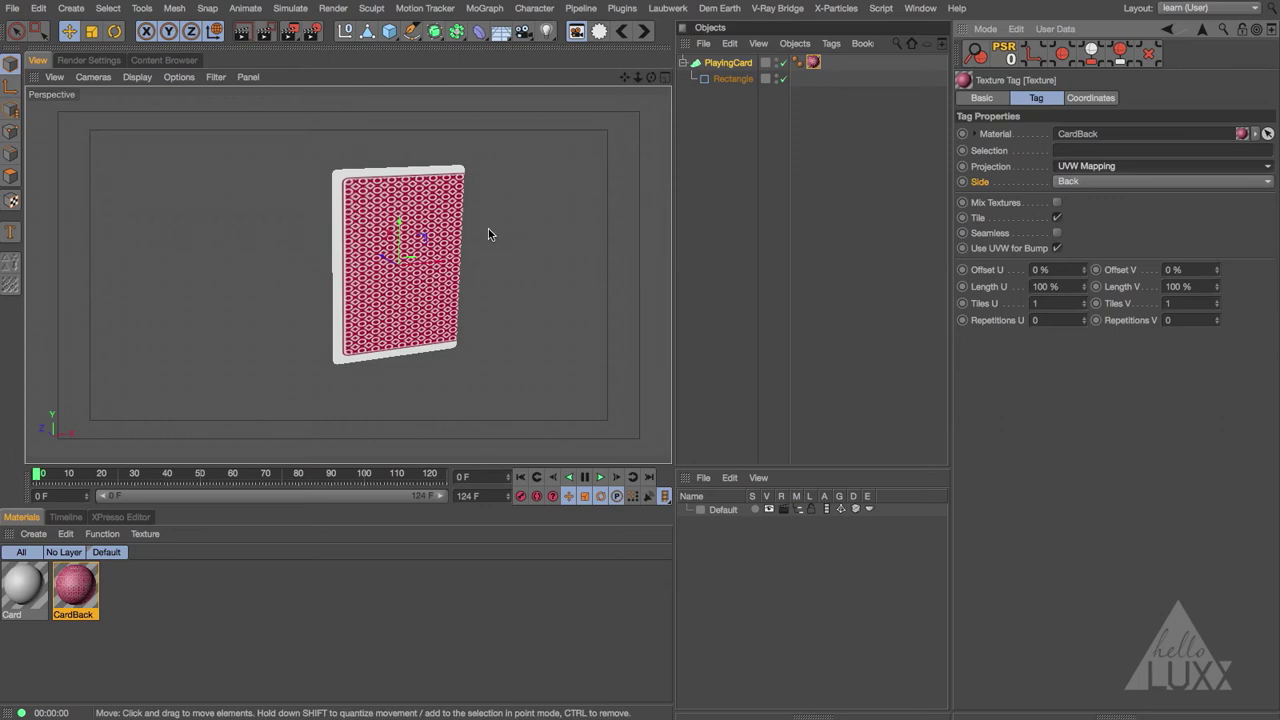
key("ctrl+r")
left_click(375, 236)
left_click_drag(375, 236, 649, 237, "alt")
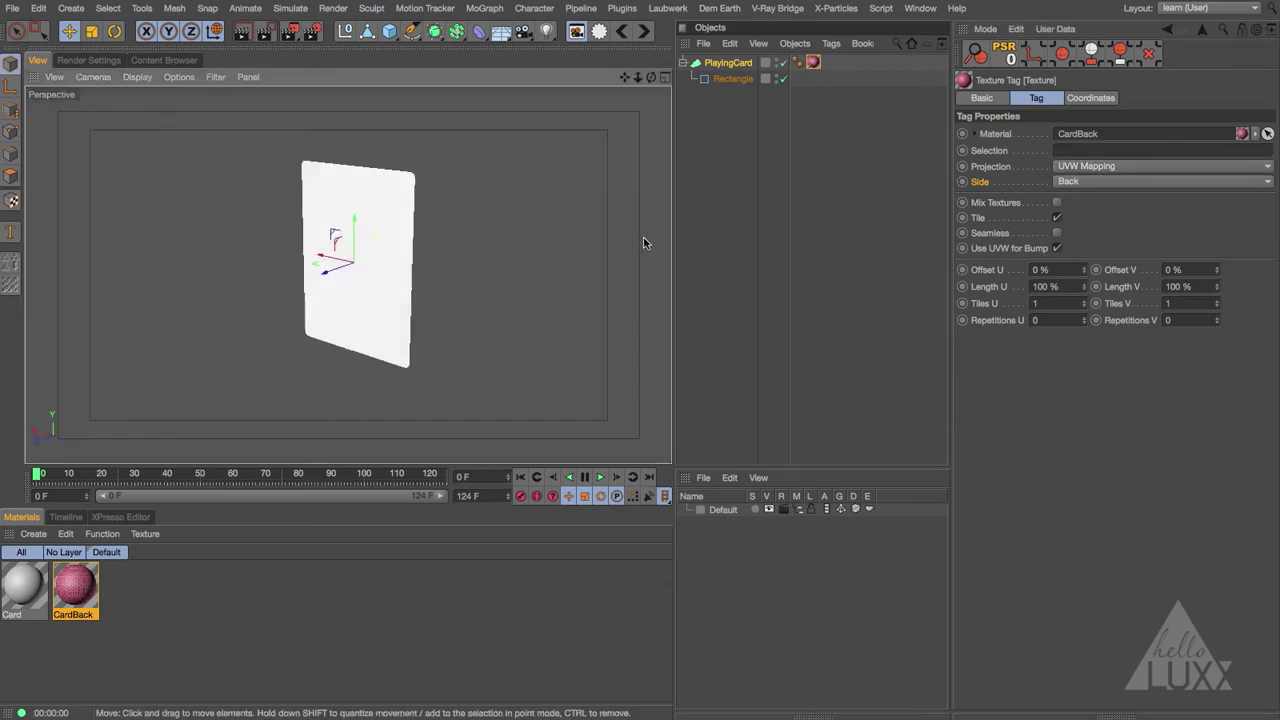
key("ctrl+r")
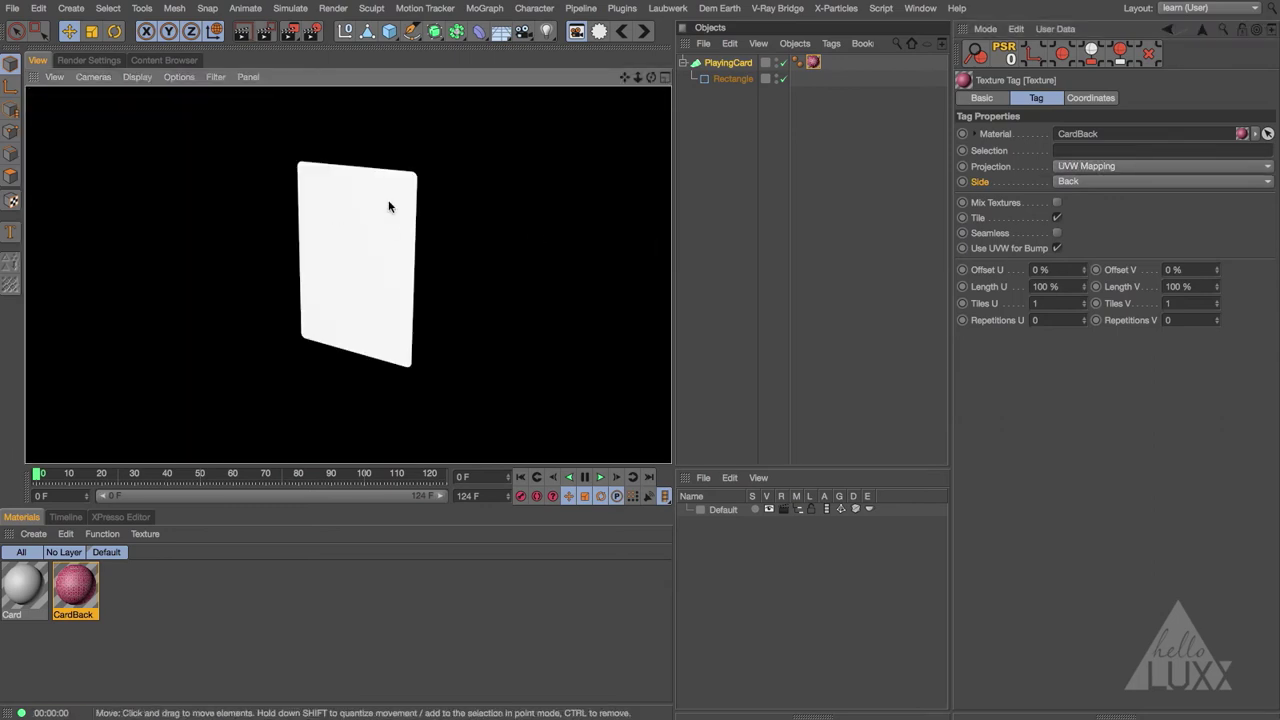
left_click_drag(389, 206, 144, 189, "alt")
- Return the CardBack texture tag's projection to Flat and check both faces of the card
left_click(980, 182)
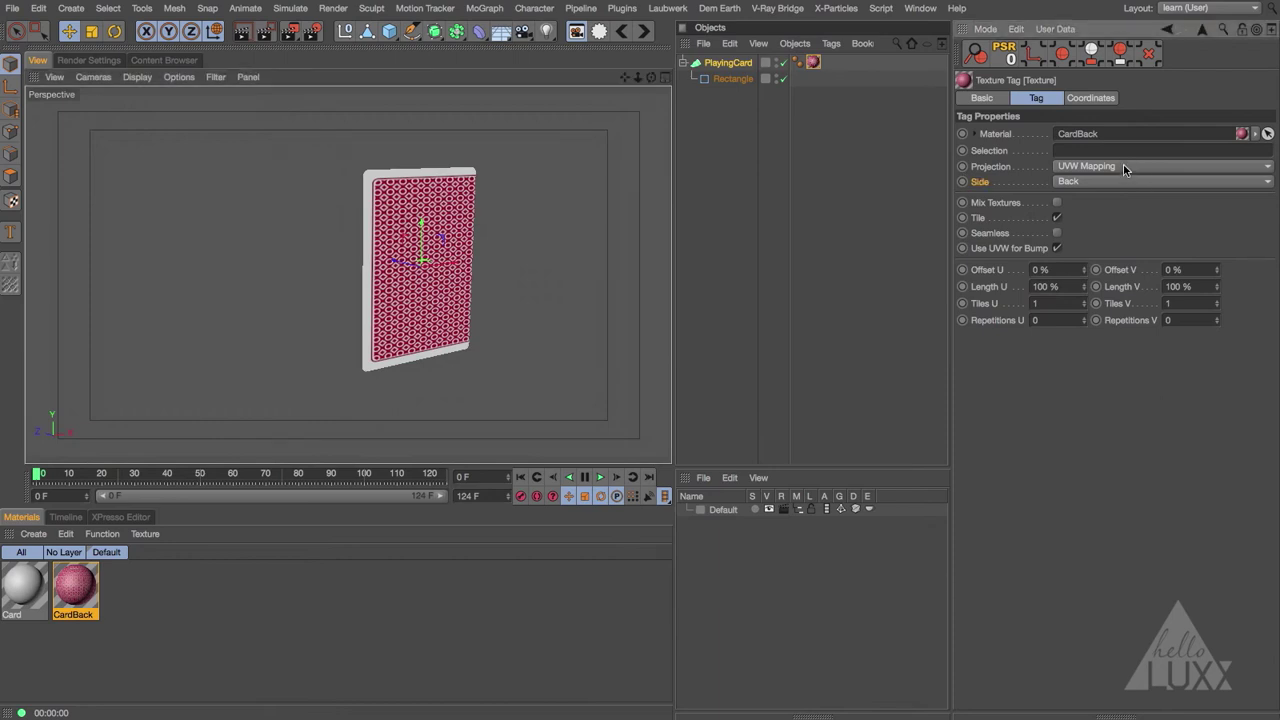
left_click(1124, 167)
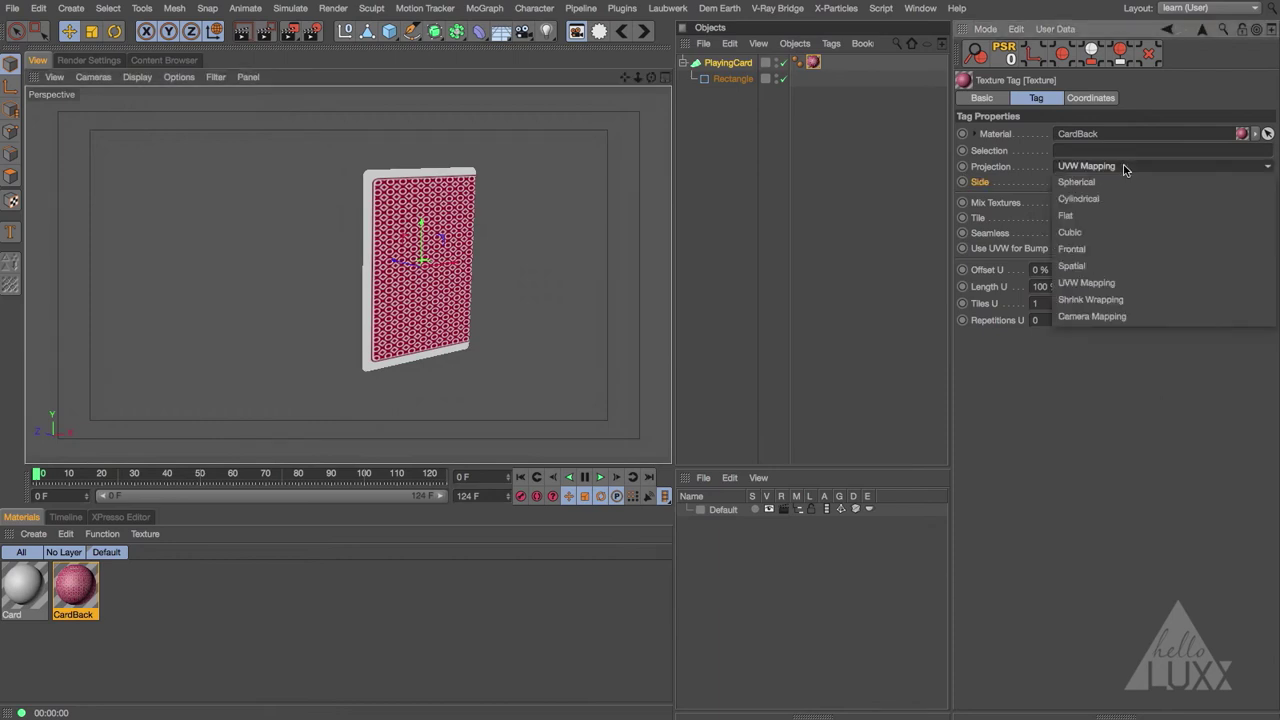
left_click(1096, 216)
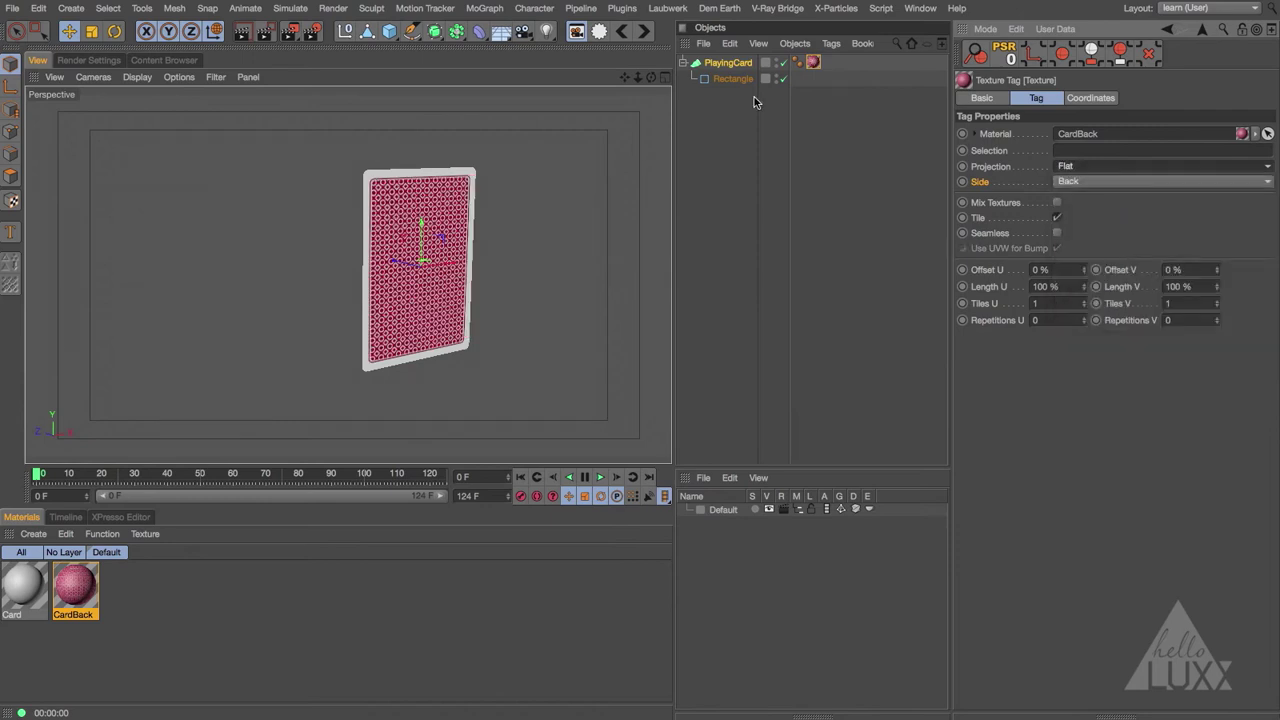
left_click_drag(405, 344, 638, 353, "alt")
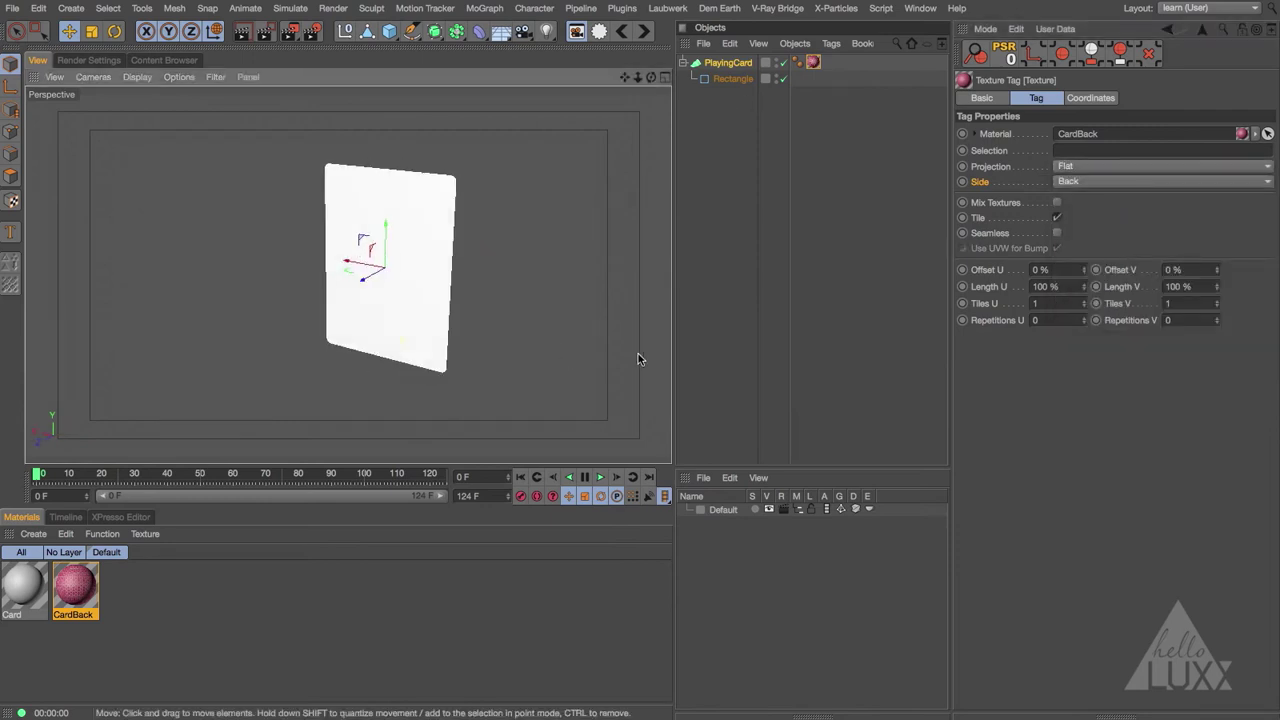
left_click_drag(452, 335, 433, 316, "alt")
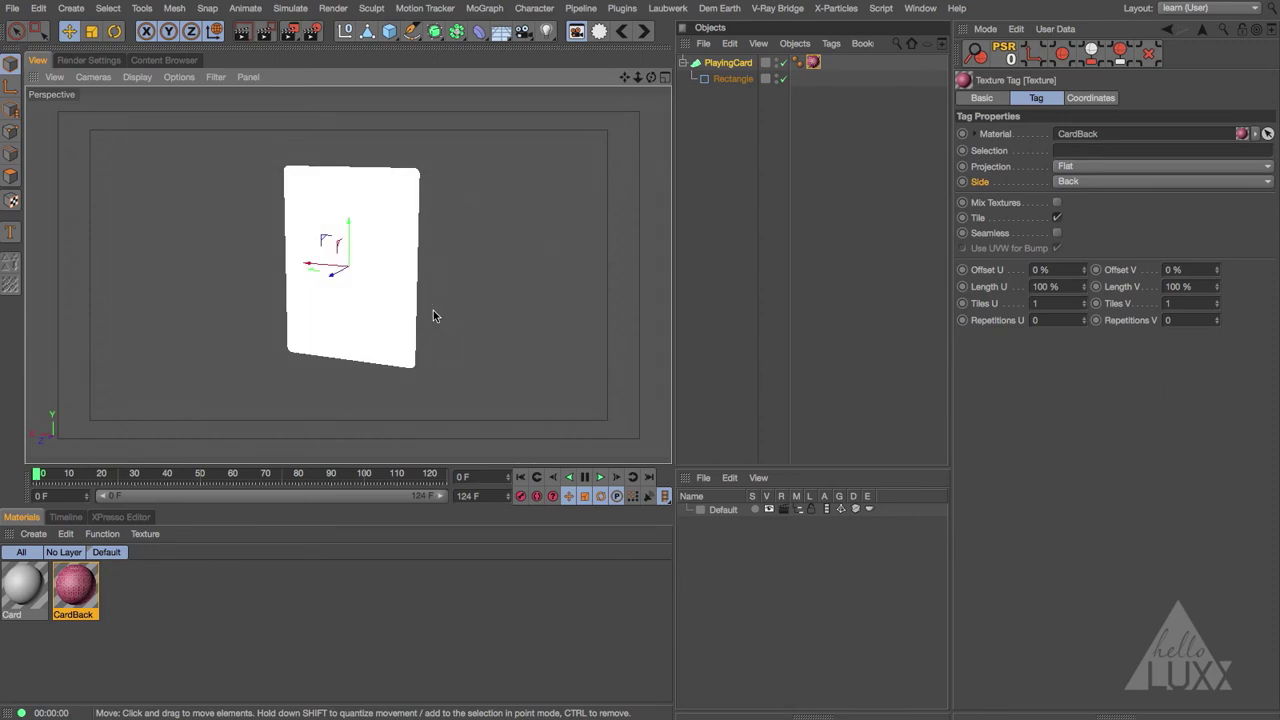
- Add a Stick Texture tag to the PlayingCard object, record the texture state, and test-render both sides
left_click(728, 64)
left_click(831, 43)
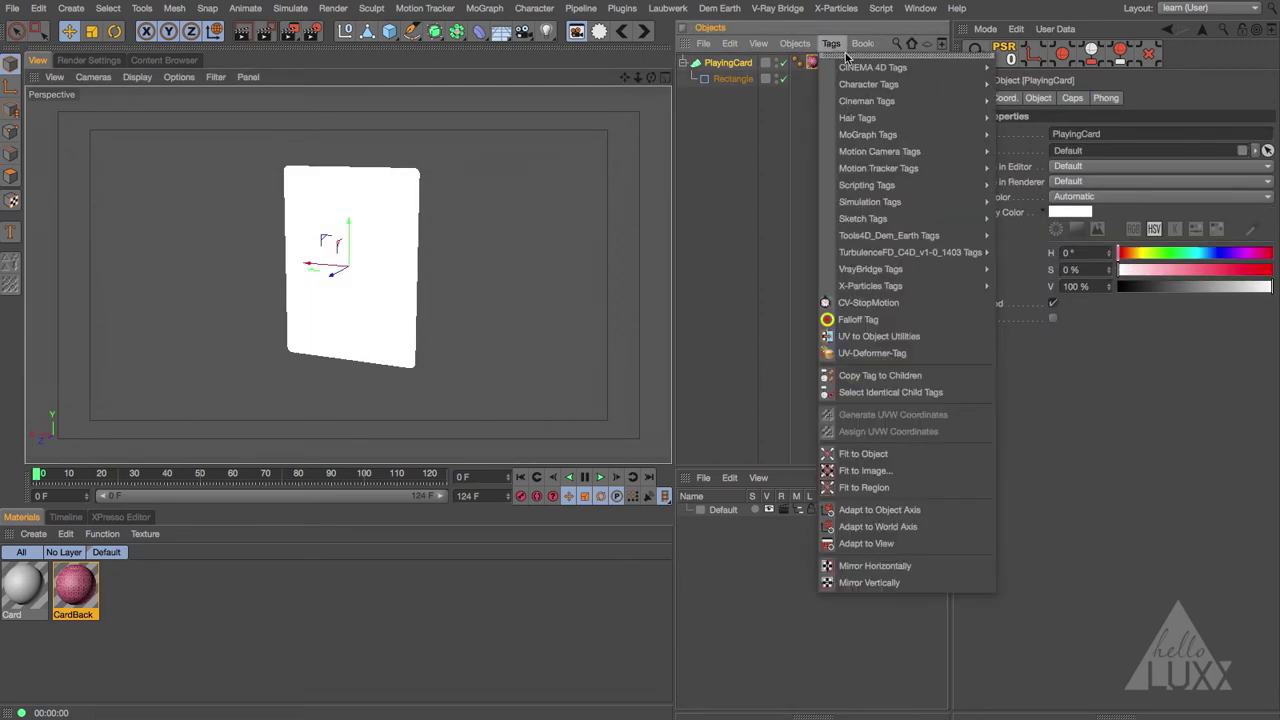
mouse_move(846, 69)
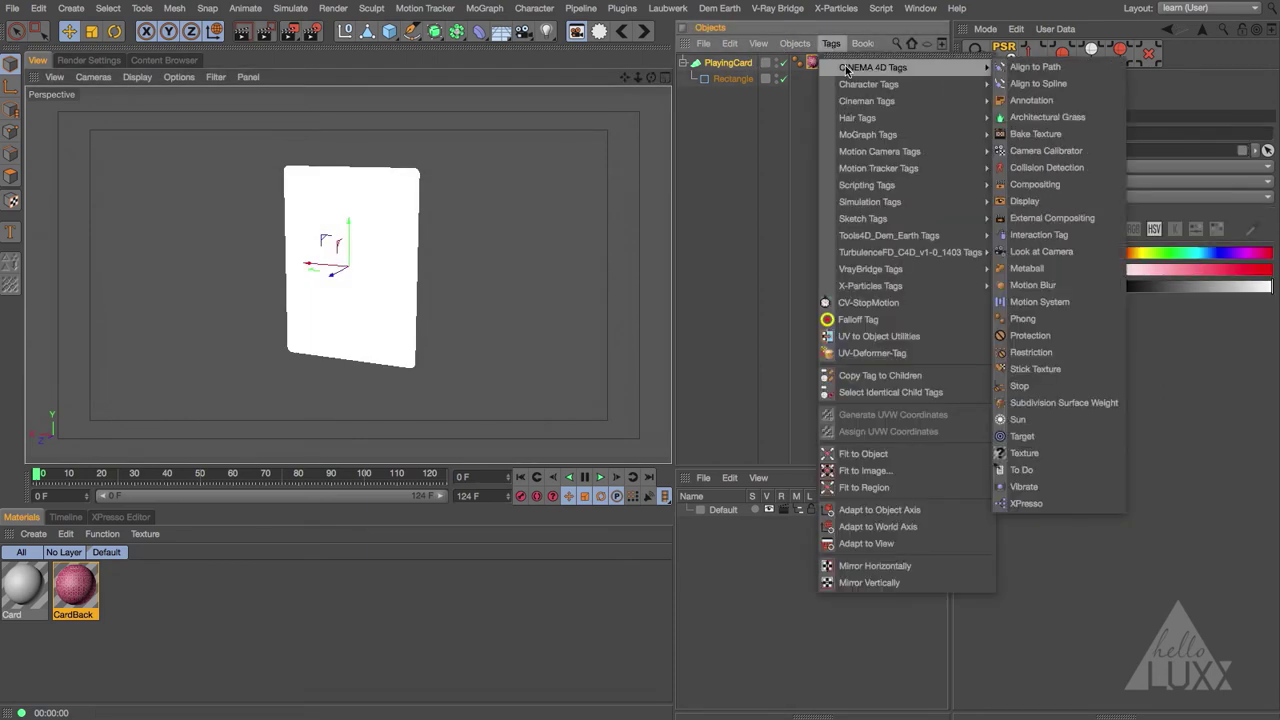
left_click(1076, 372)
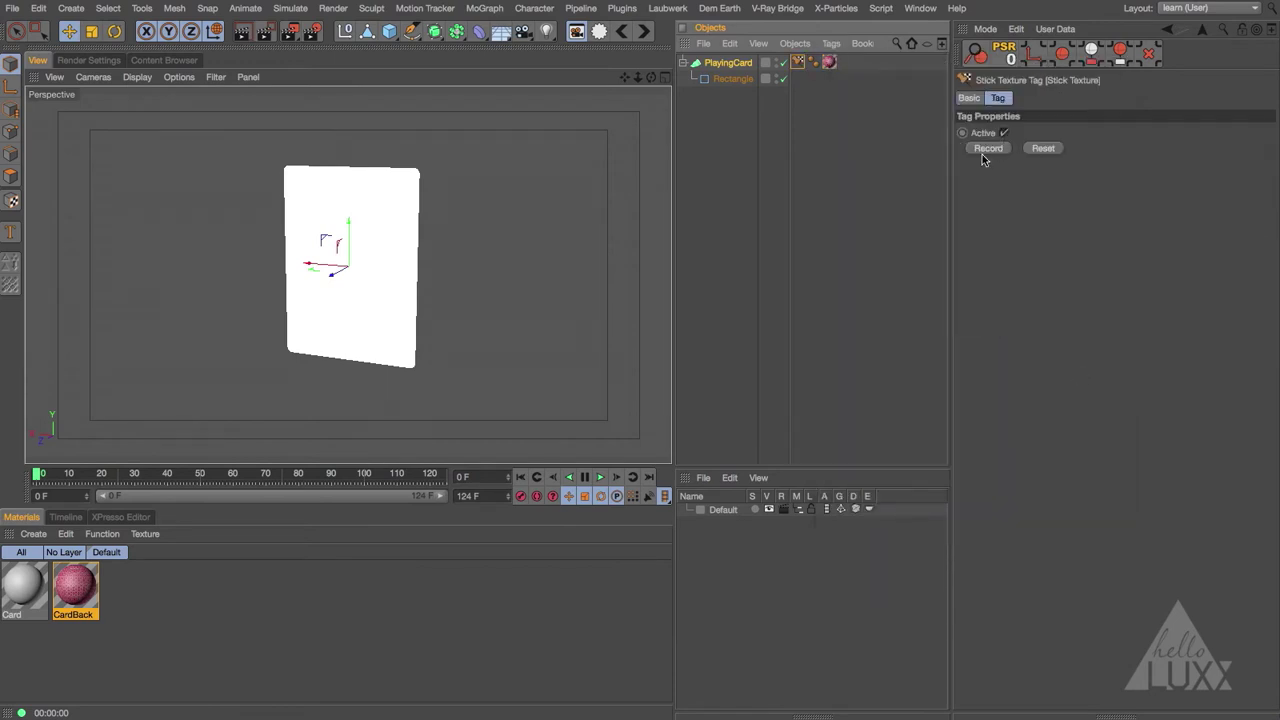
left_click(985, 148)
key("ctrl+r")
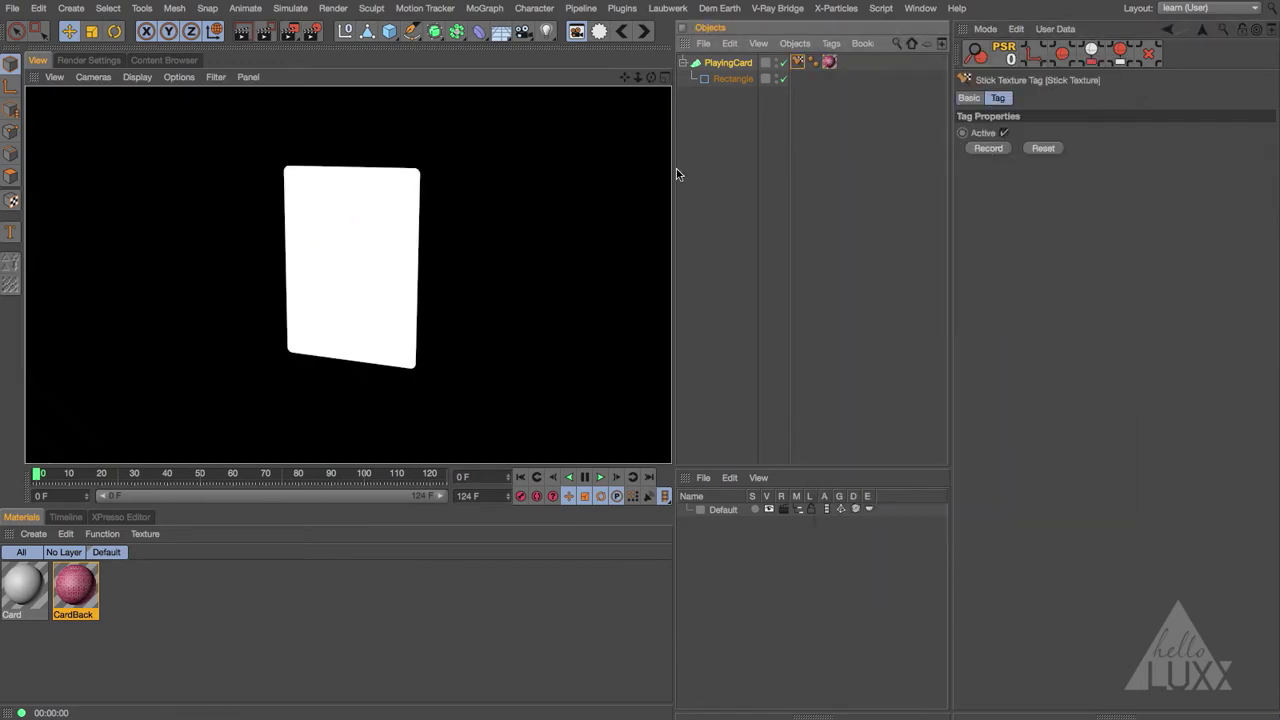
left_click_drag(284, 259, 356, 243, "alt")
key("ctrl+r")
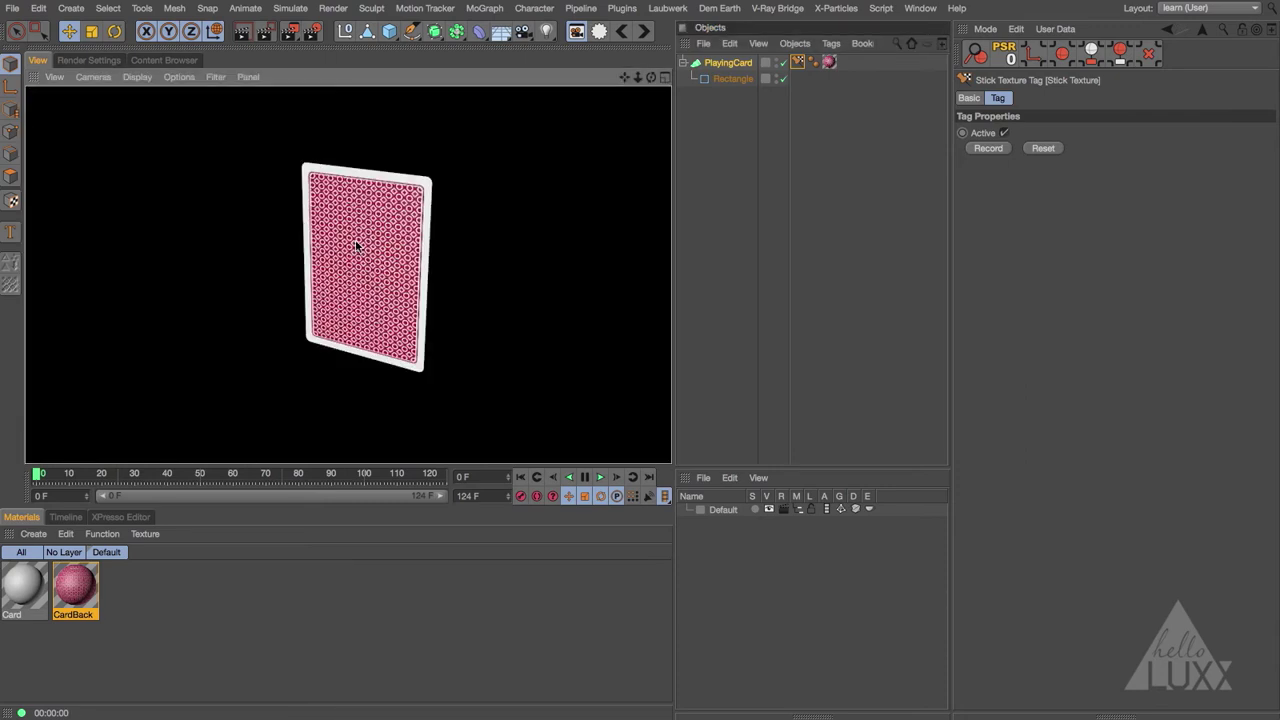
- Review the Side options available on the CardBack texture tag without changing them
left_click(829, 63)
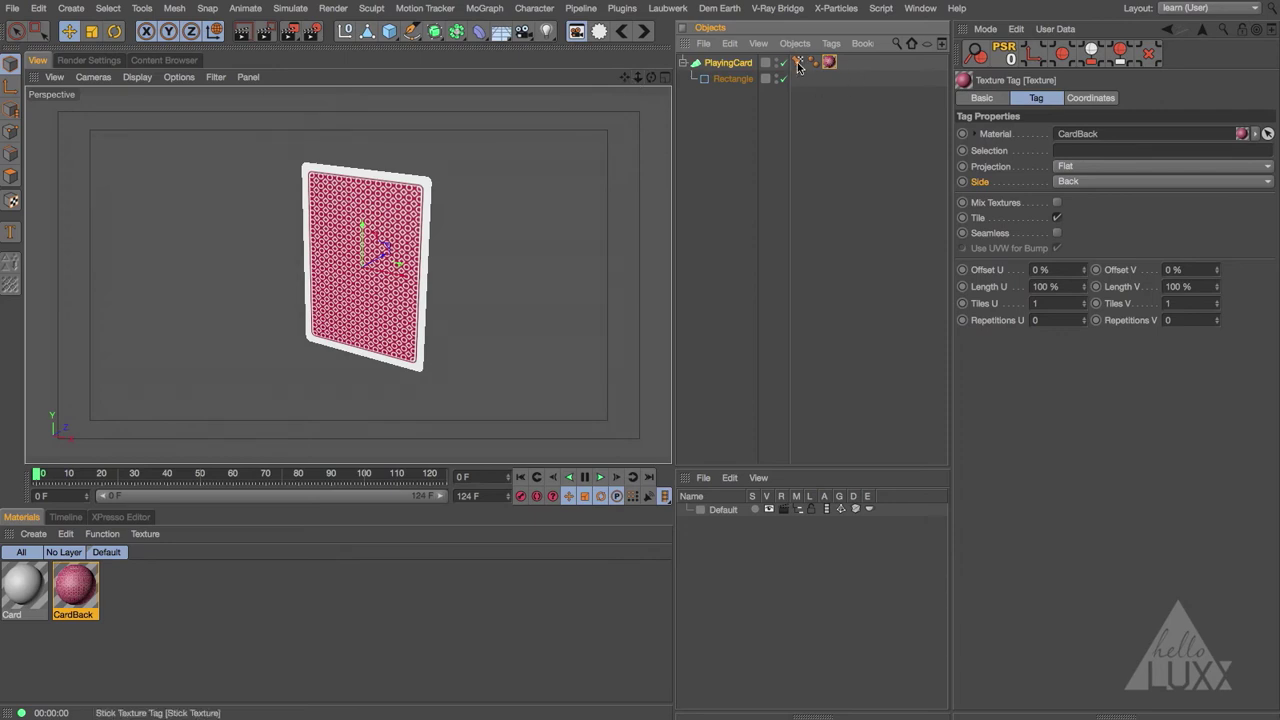
left_click(1070, 183)
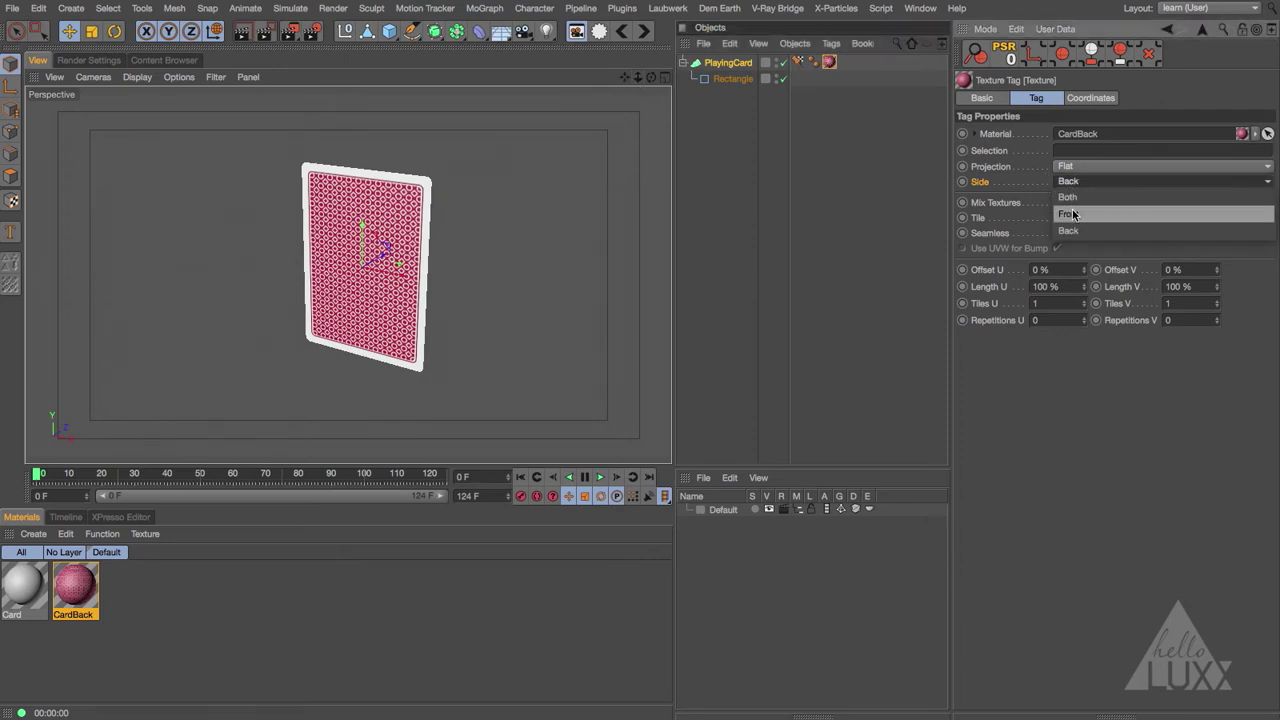
key("Escape")
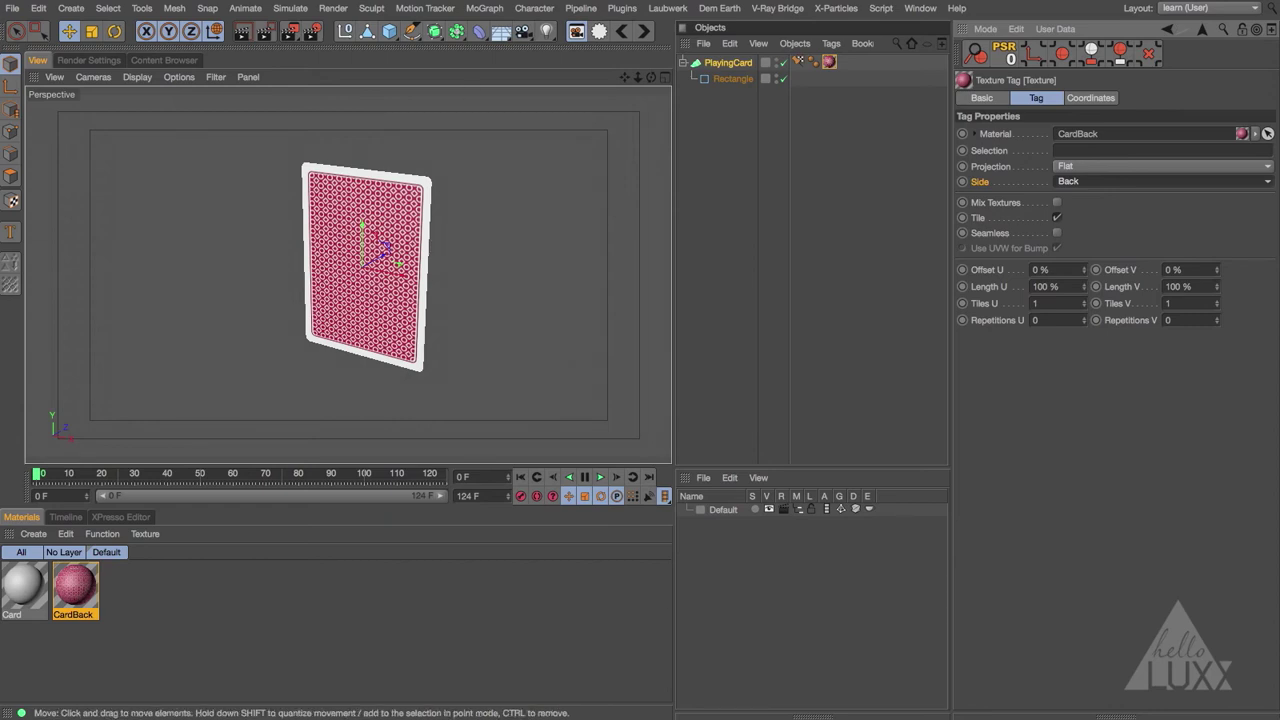
- Set the PlayingCard object's Use Color option to Off and check the front of the card
left_click(728, 62)
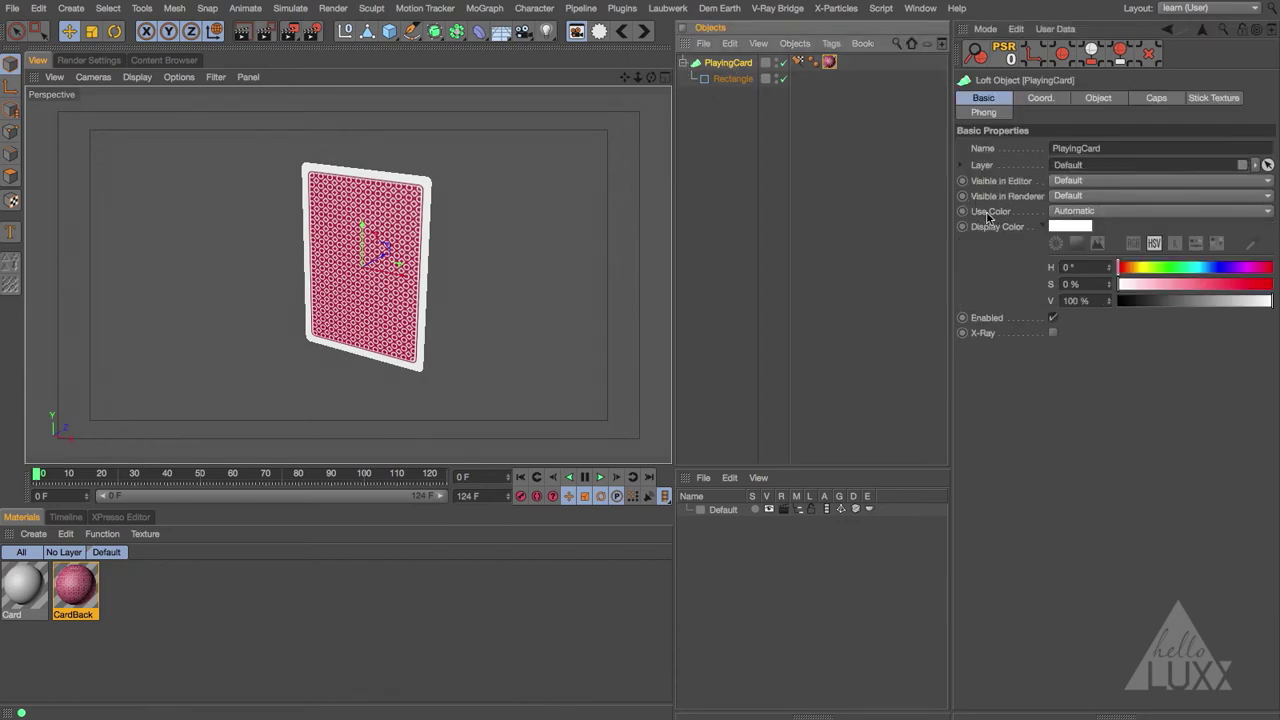
left_click(988, 212)
left_click(1106, 211)
left_click(1106, 225)
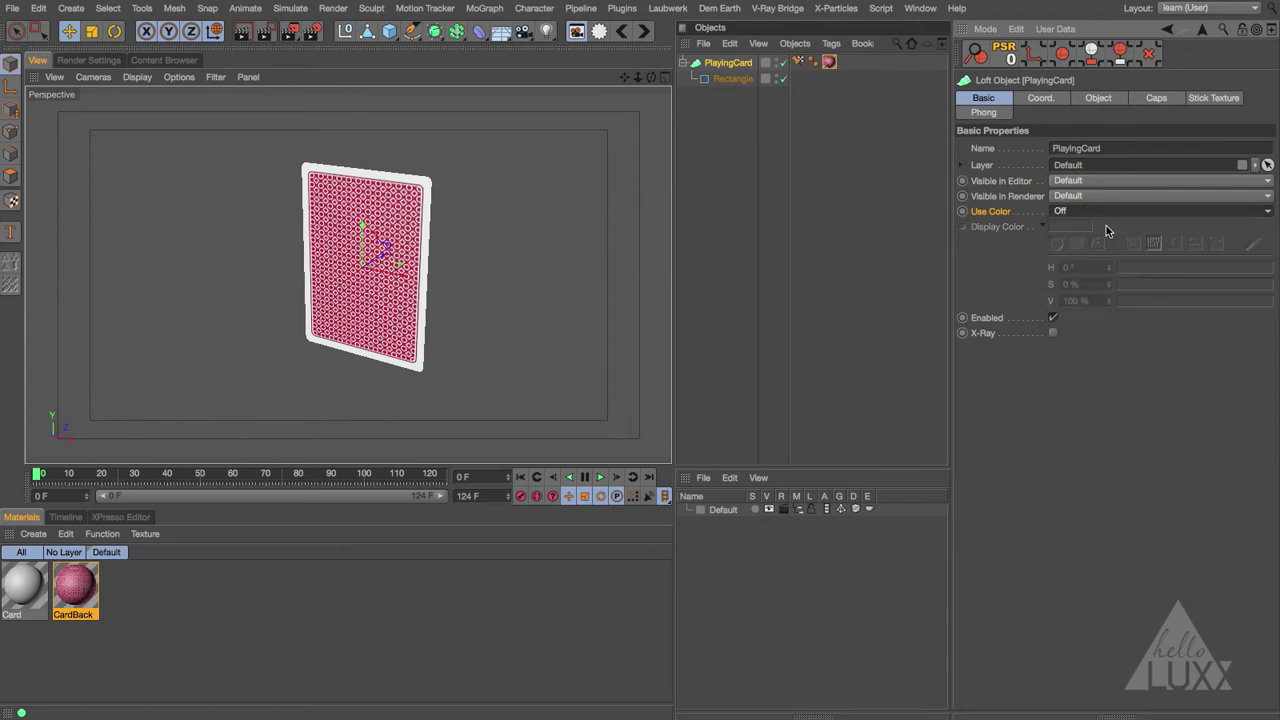
left_click_drag(428, 206, 553, 288, "alt")
left_click_drag(380, 290, 380, 293, "alt")
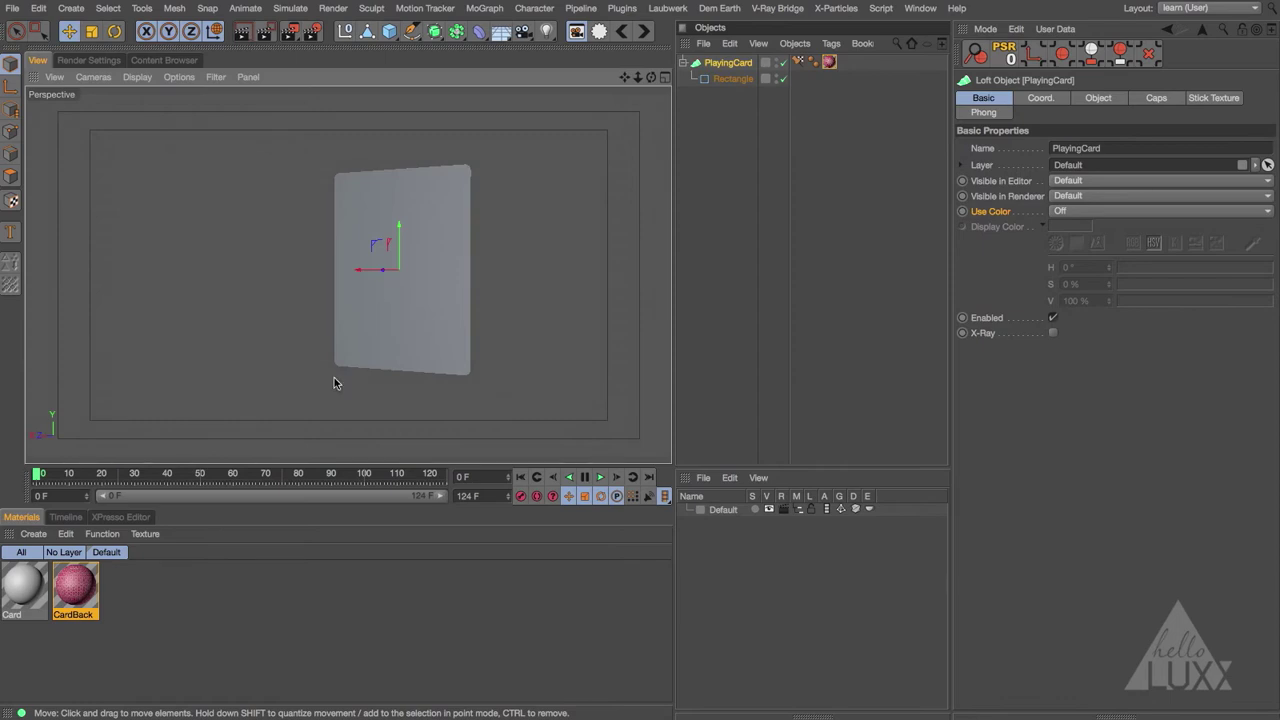
- Load a MoGraph Multi Shader into the Card material's Color texture and open the shader's settings
left_click(20, 578)
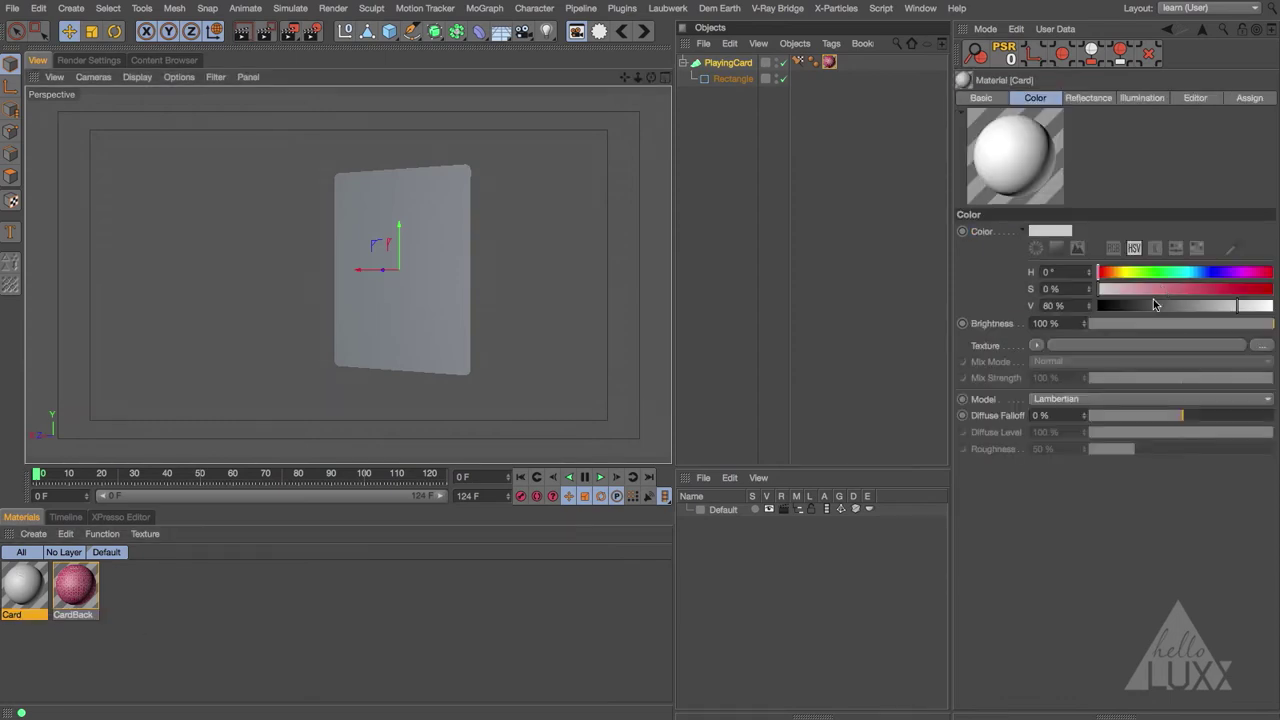
left_click(1036, 345)
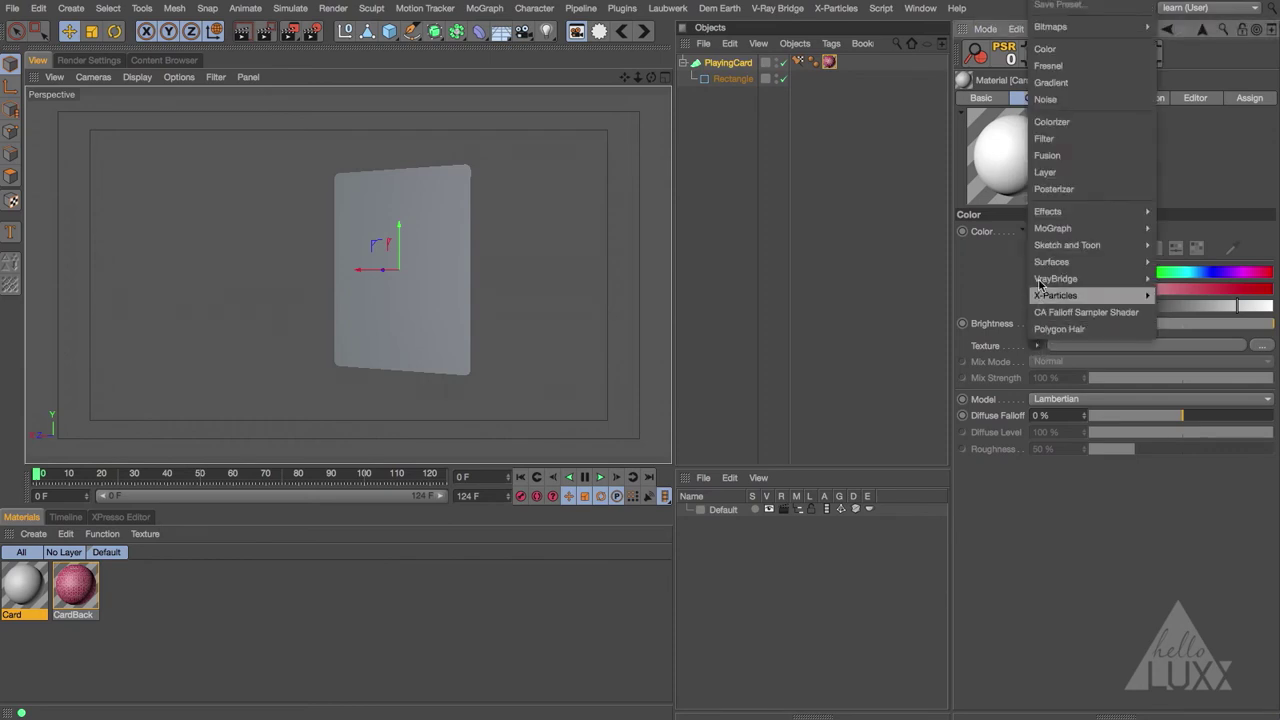
mouse_move(1060, 228)
left_click(1197, 280)
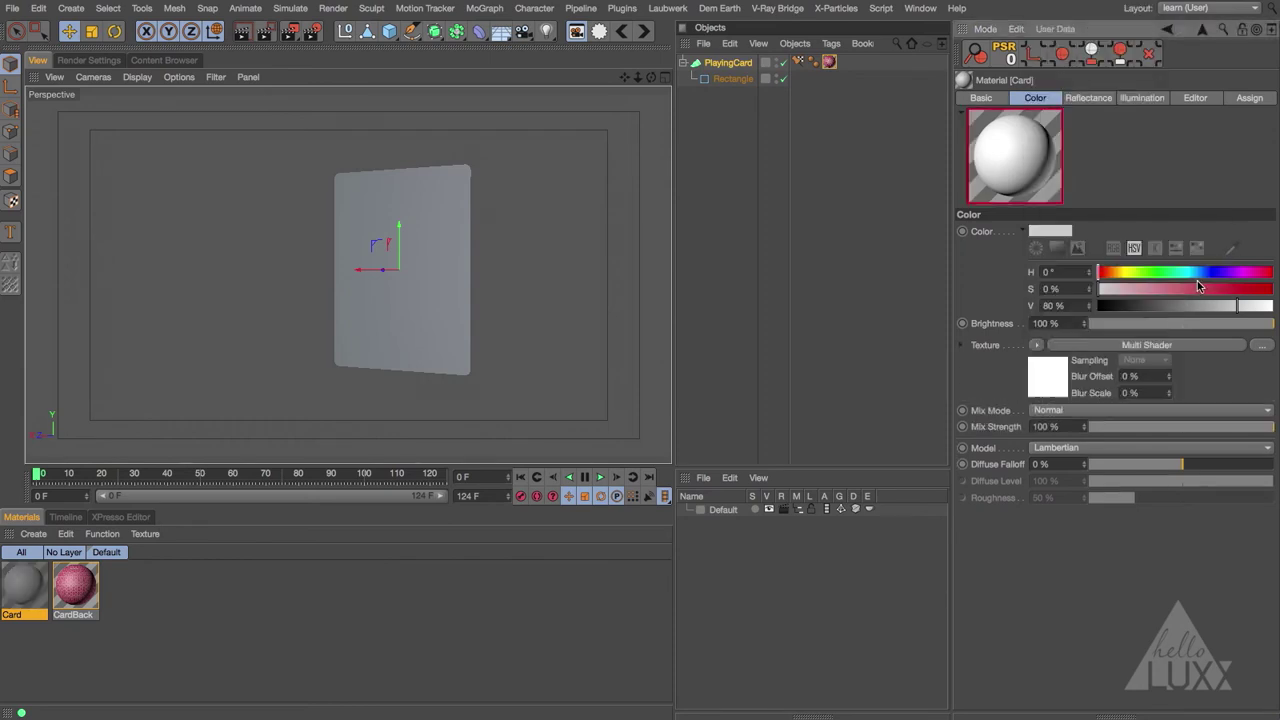
left_click(1049, 370)
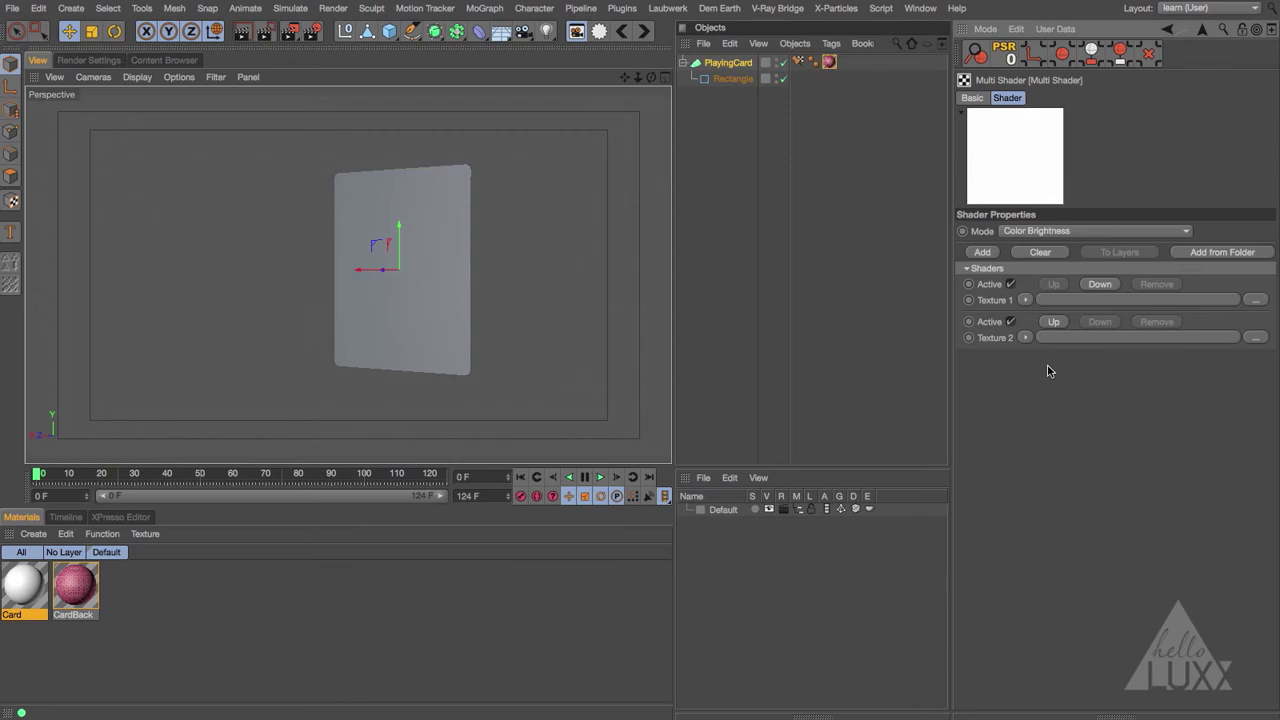
- Fill the Multi Shader with all card images from the Cards folder inside Tex
left_click(1231, 254)
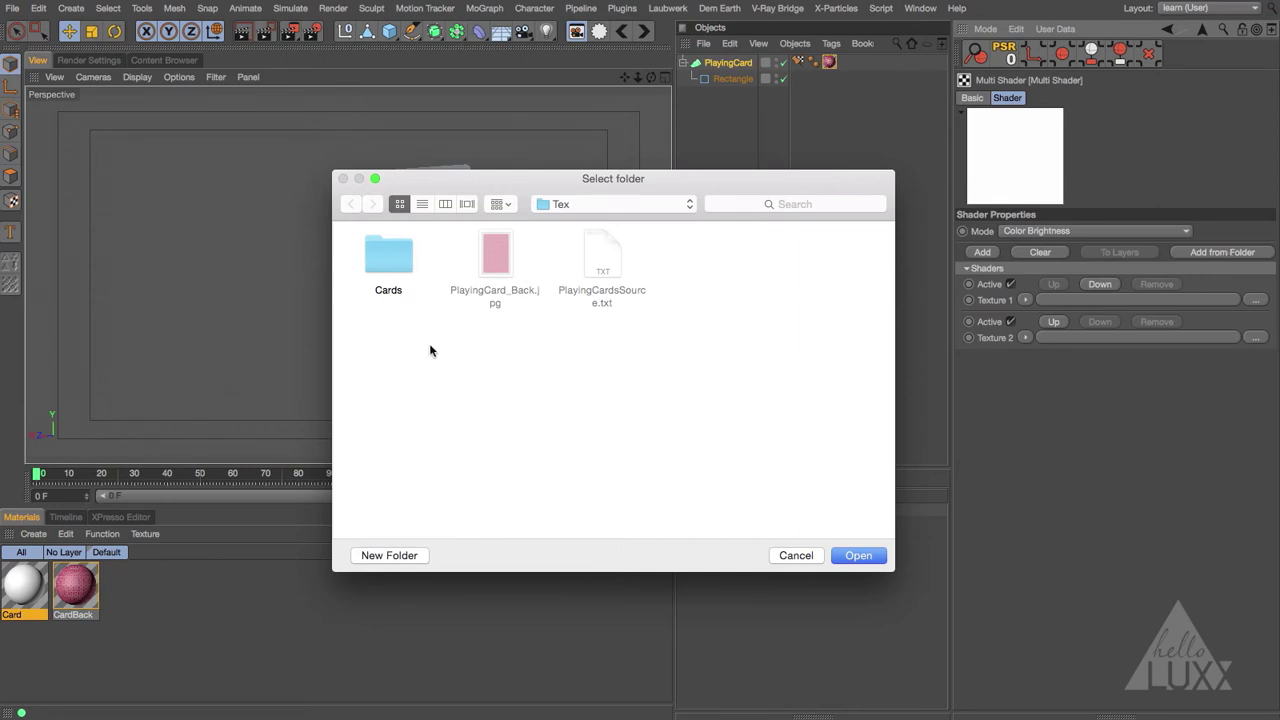
left_click(390, 258)
double_click(390, 258)
scroll(463, 379, "down", 5)
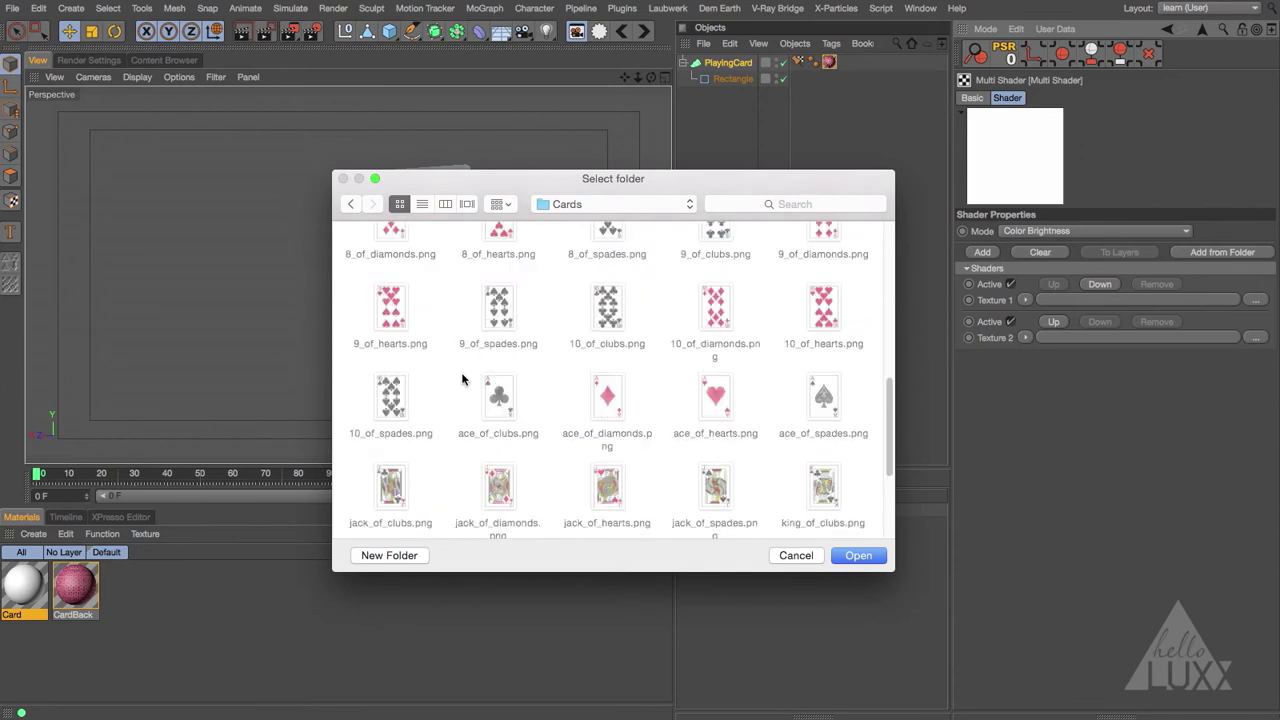
scroll(463, 379, "down", 3)
scroll(463, 379, "up", 10)
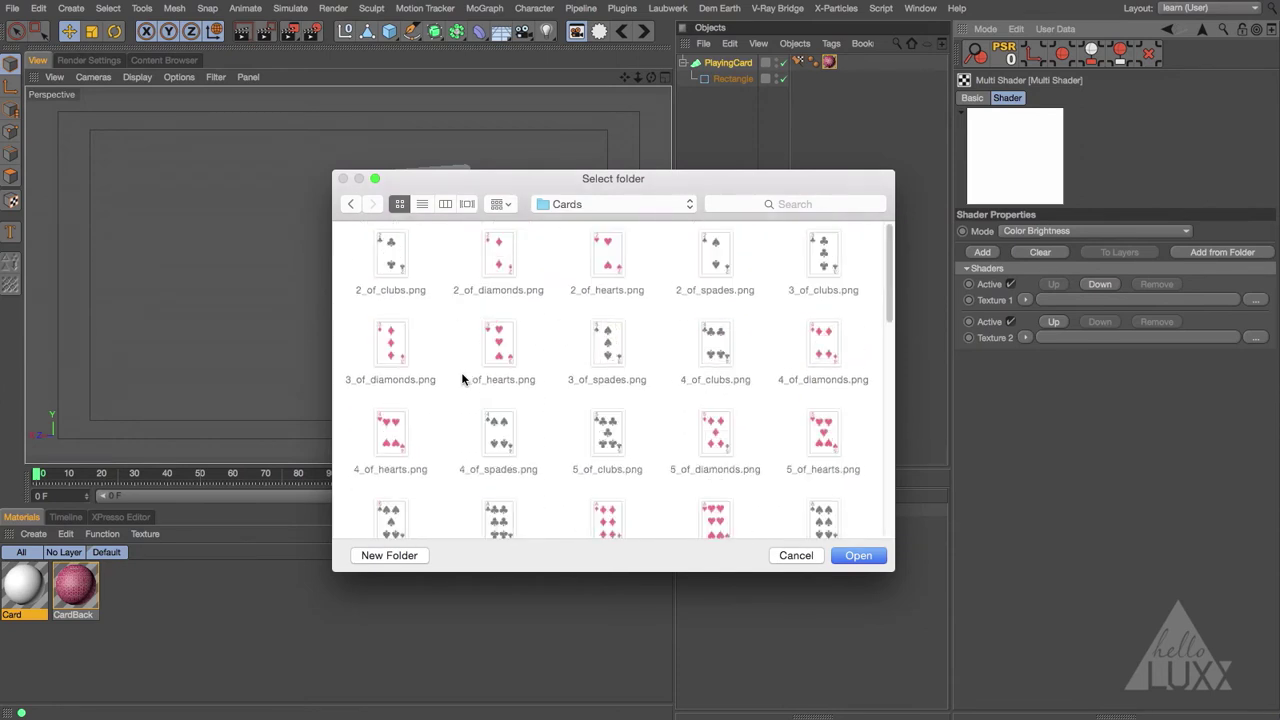
left_click(351, 203)
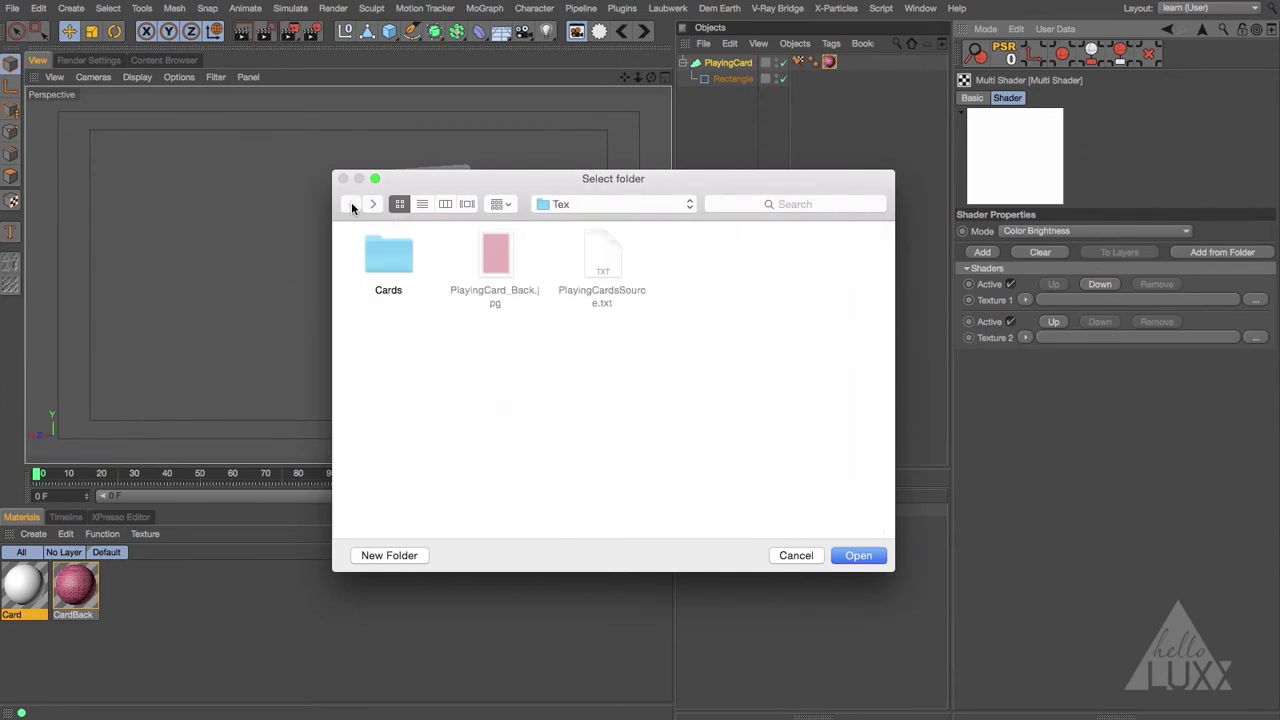
left_click(394, 259)
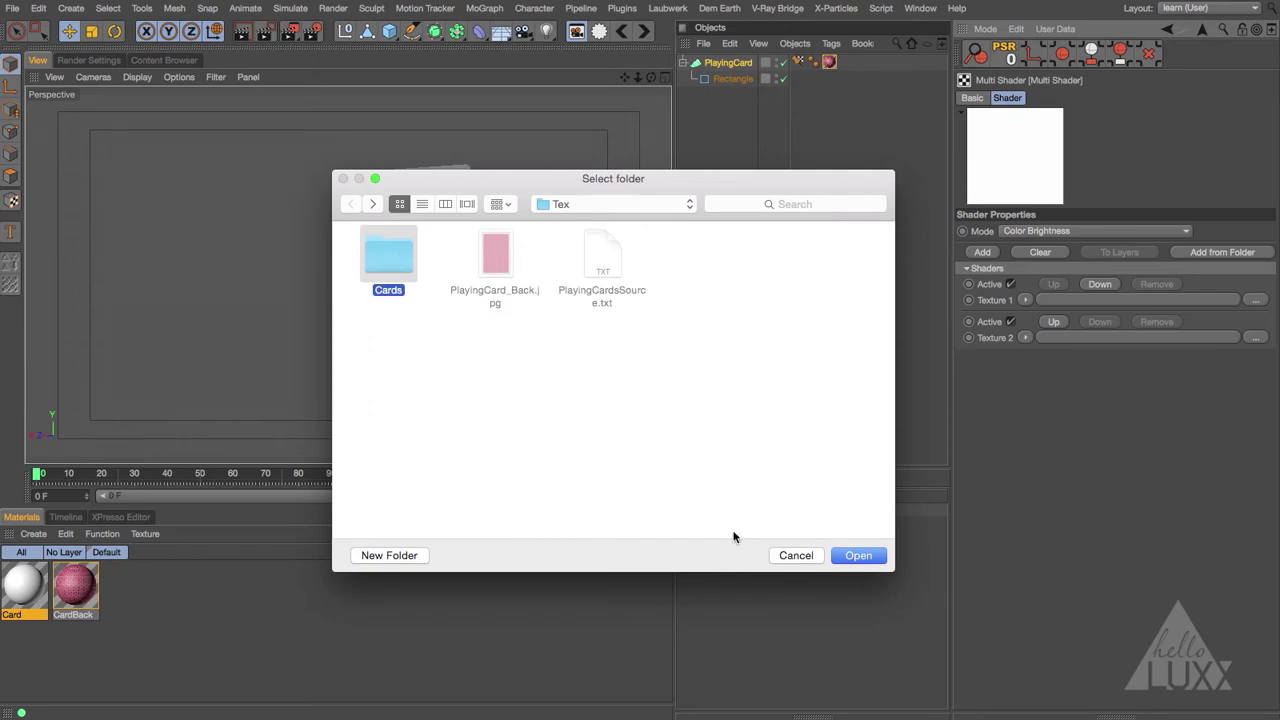
left_click(871, 557)
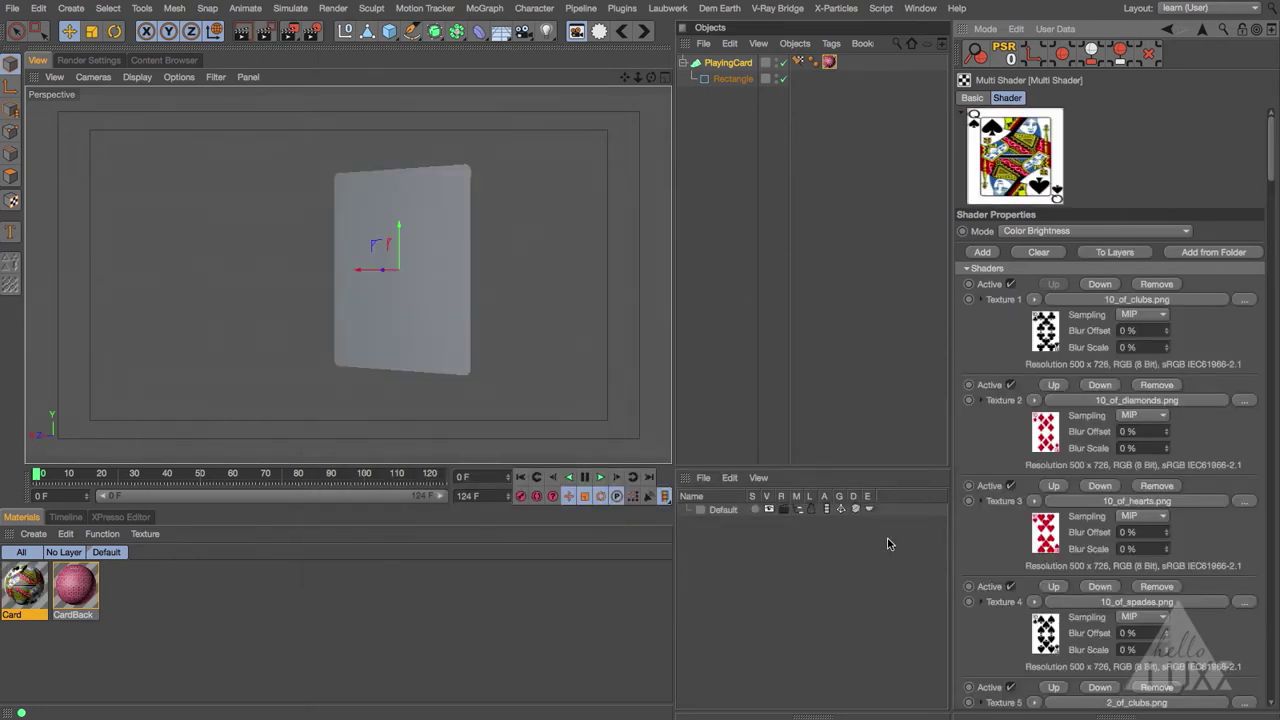
left_click_drag(1272, 157, 1243, 64)
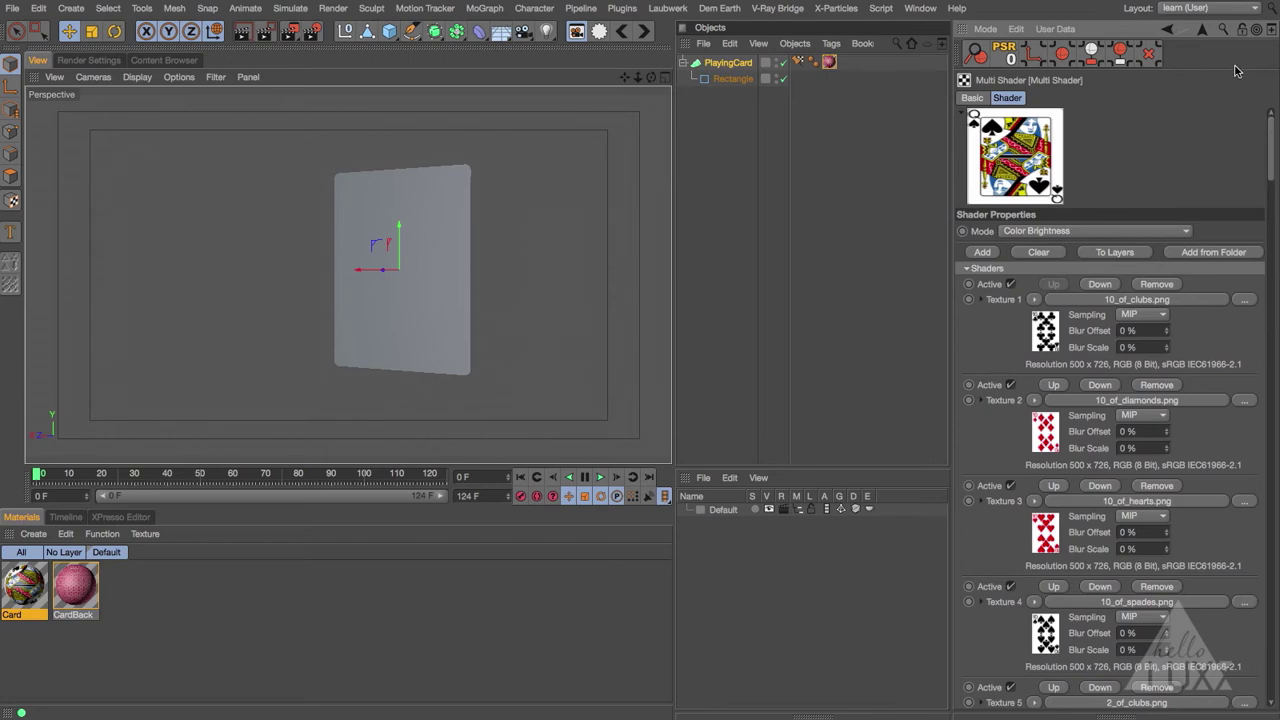
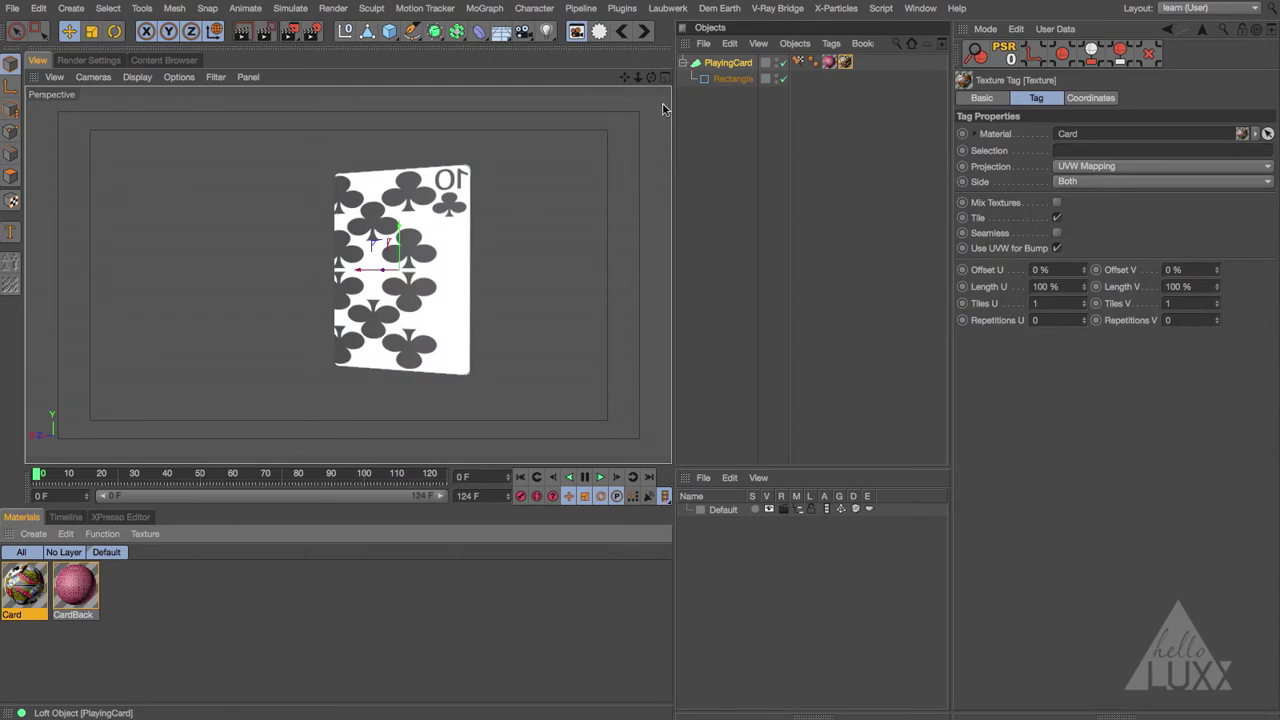
- Replace the PlayingCard's Card texture tag with a duplicate of the CardBack tag that uses the Card material
left_click(846, 62)
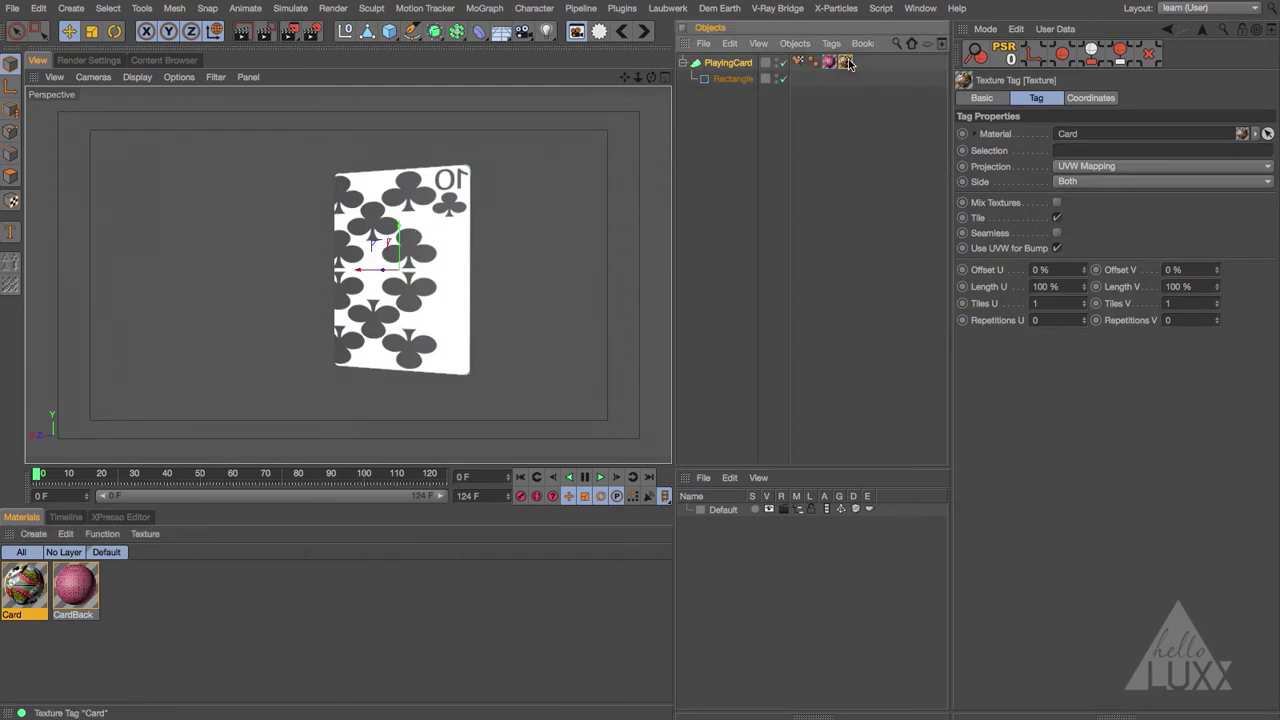
key("Delete")
left_click(830, 63)
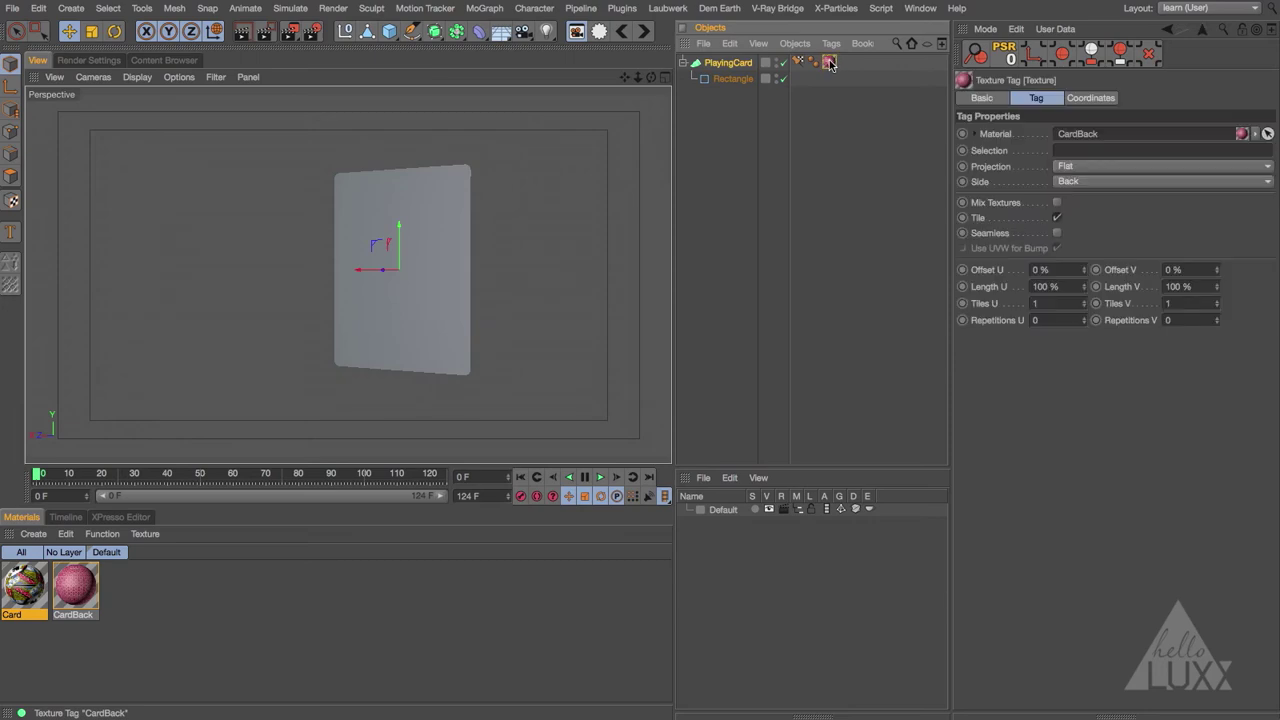
left_click_drag(830, 63, 847, 63, "ctrl")
left_click_drag(29, 580, 846, 63)
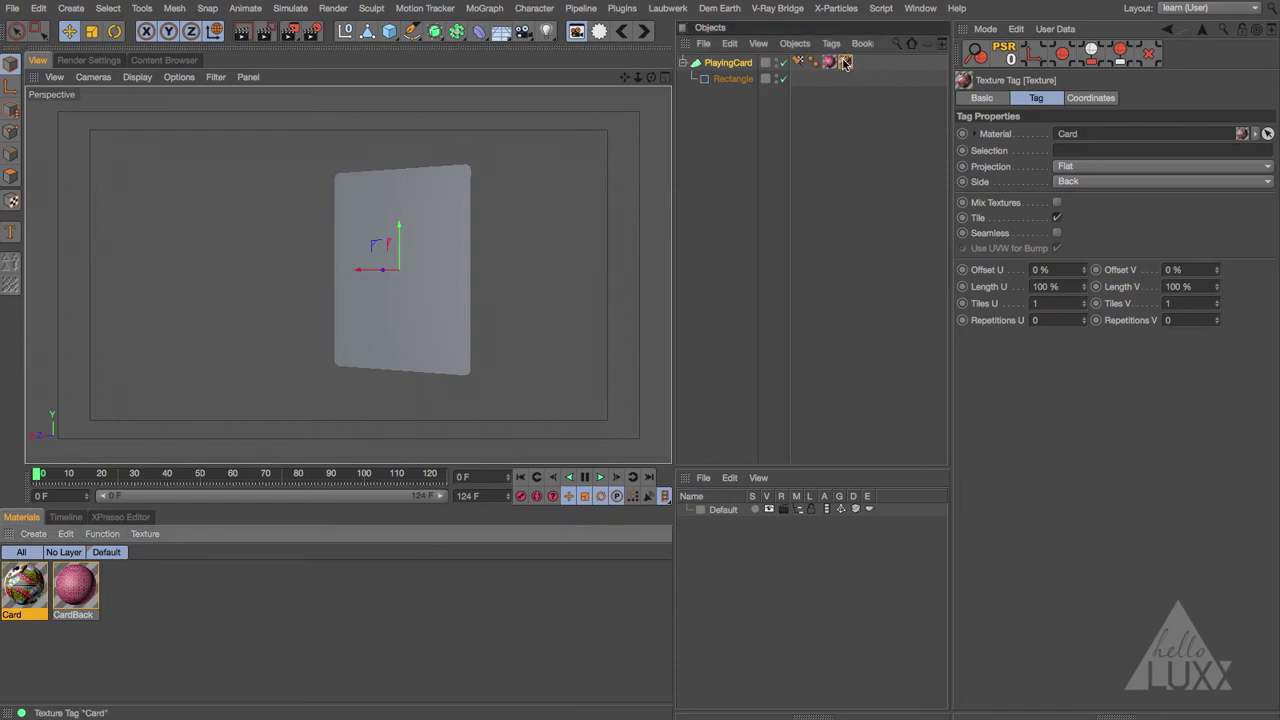
- Set the Card texture tag's Side to Front and its heading rotation (R.H) to 180°
left_click(1090, 181)
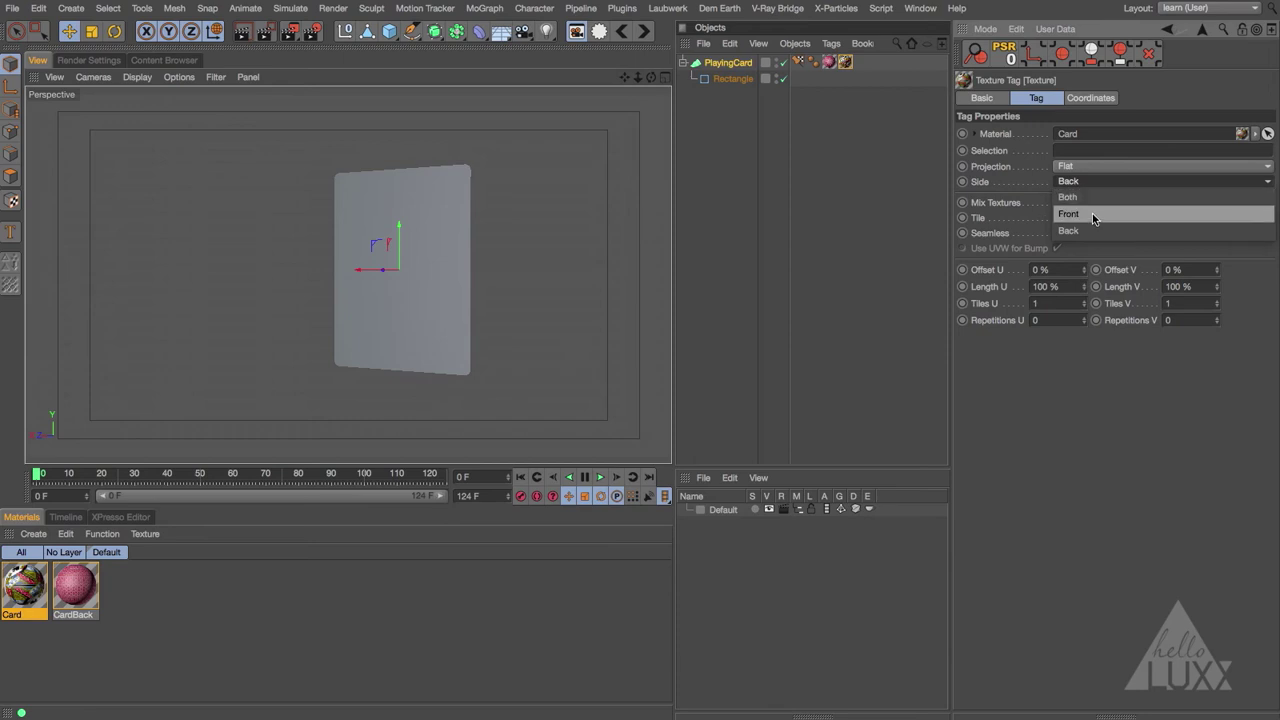
left_click(1092, 213)
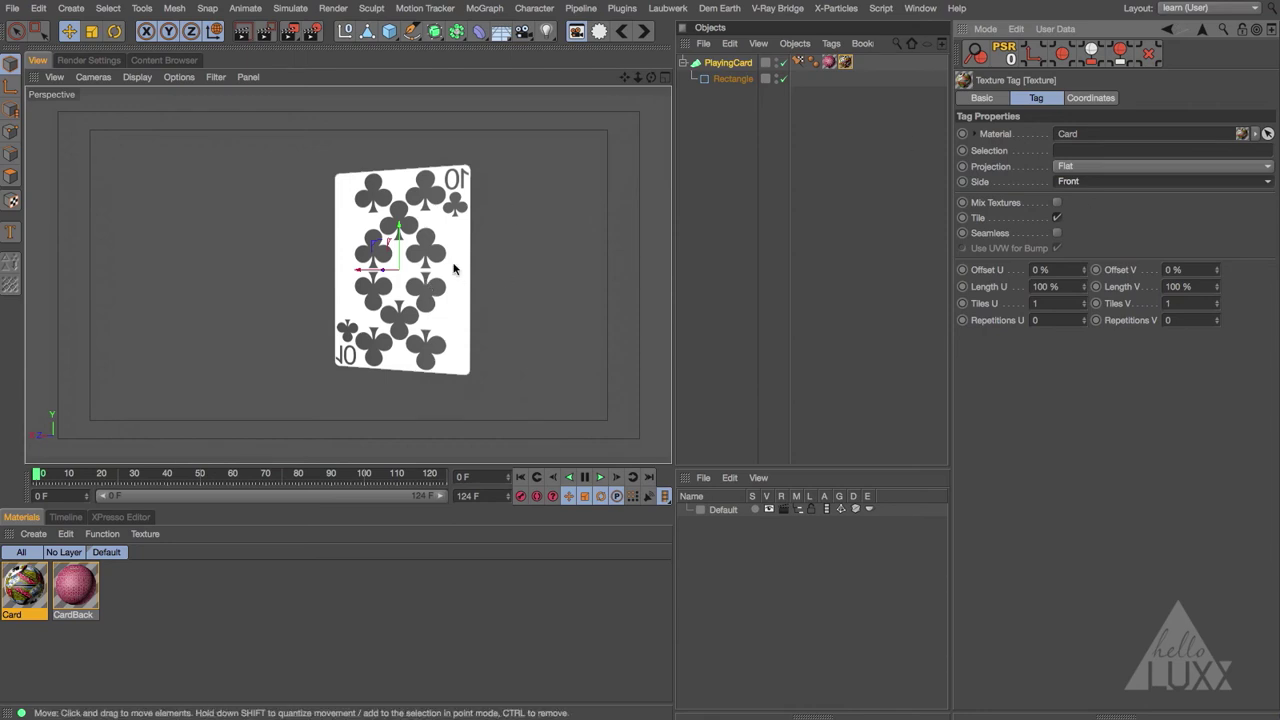
left_click(1100, 98)
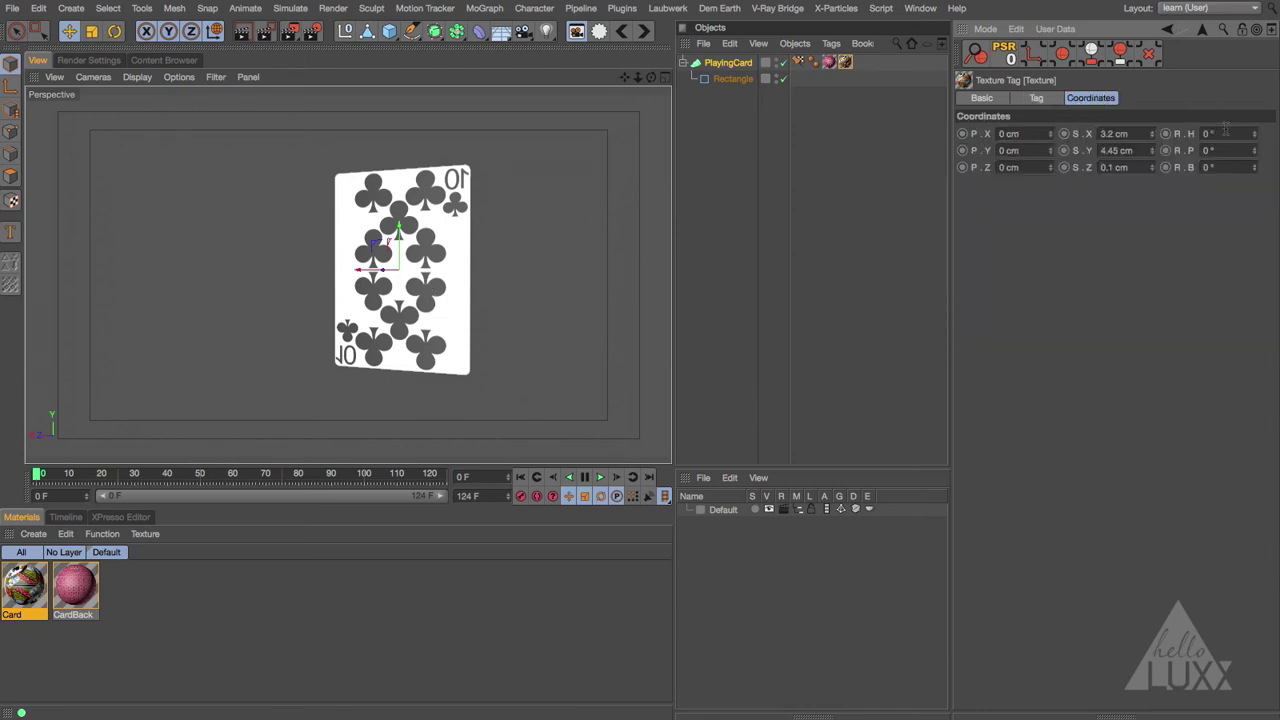
type("180")
key("Return")
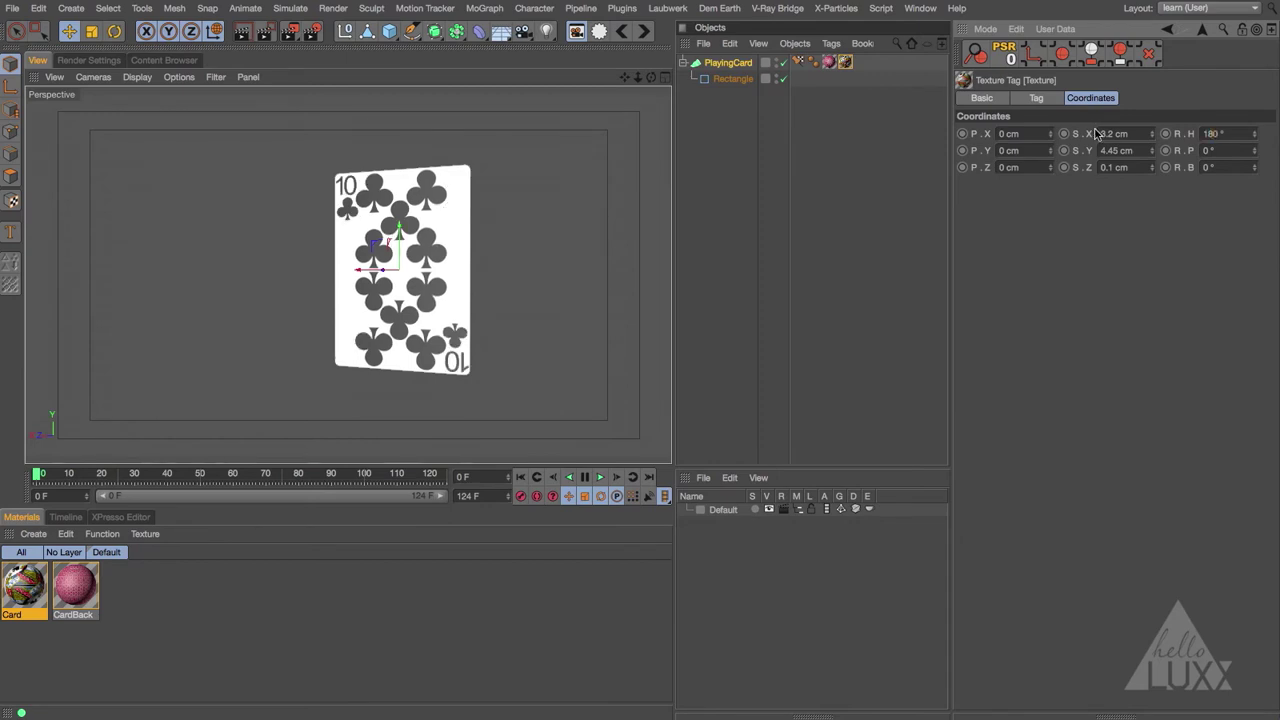
- Disable the Reflectance channel on both the Card and CardBack materials and check the card in the viewport
left_click_drag(286, 320, 464, 279, "alt")
left_click_drag(163, 640, 40, 577)
left_click(981, 97)
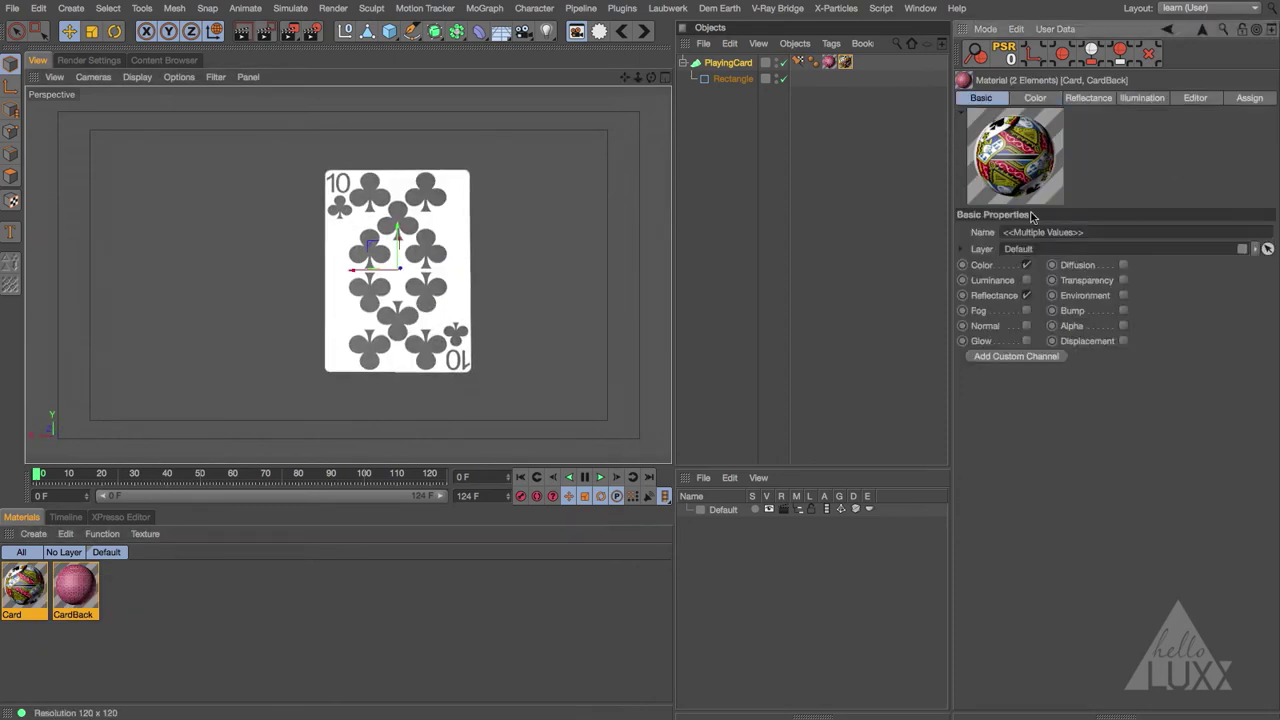
left_click(1026, 296)
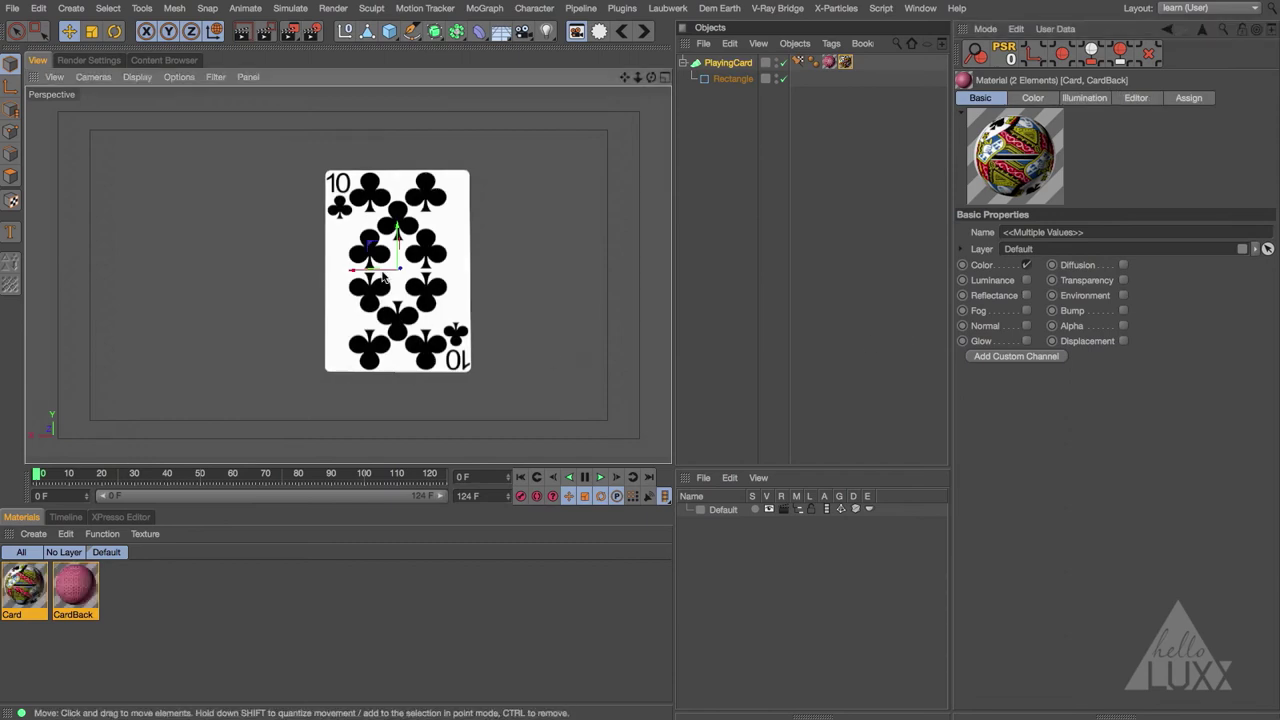
left_click_drag(244, 328, 278, 321, "alt")
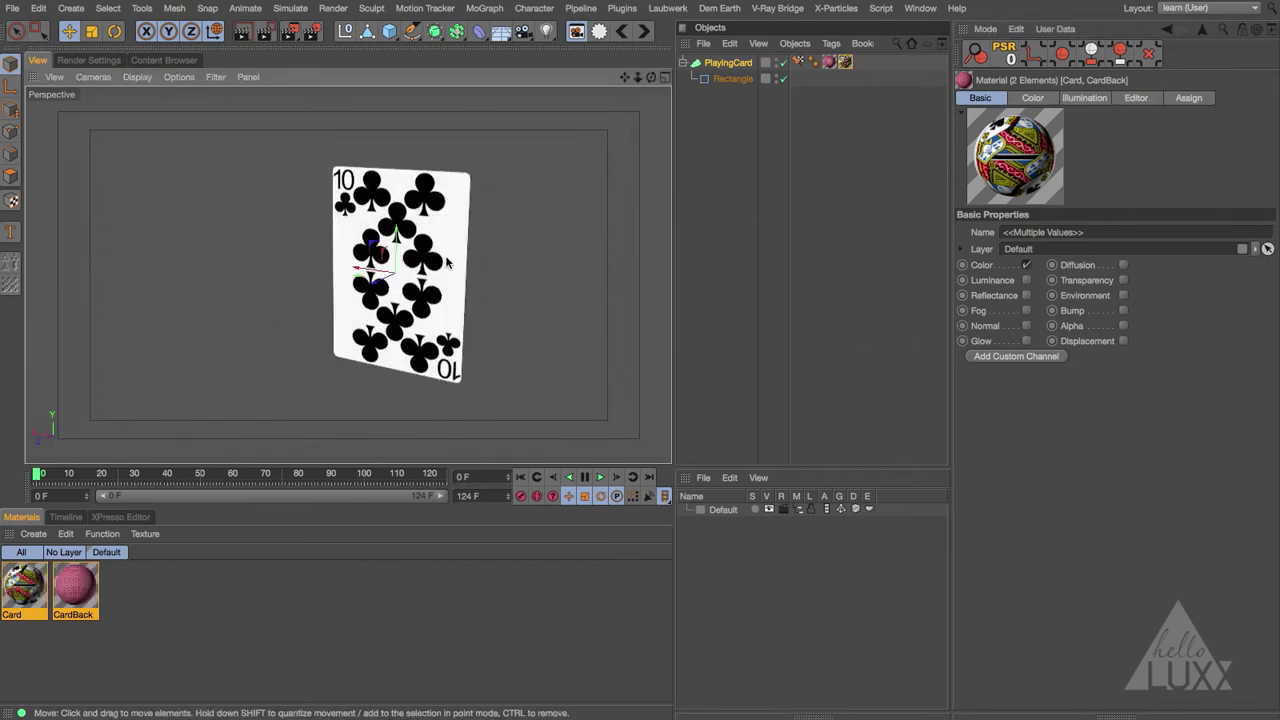
left_click_drag(395, 325, 450, 330, "alt")
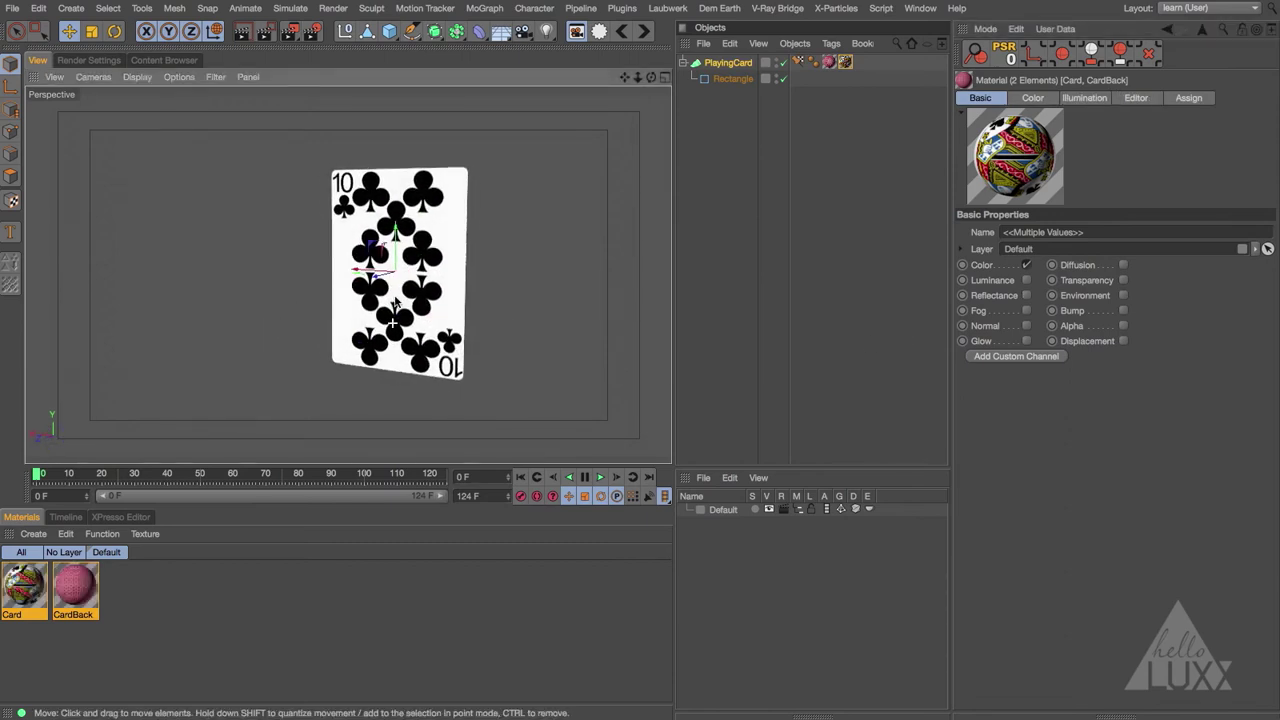
- Review the Multi Shader's texture list in the Card material's Color channel
left_click(10, 610)
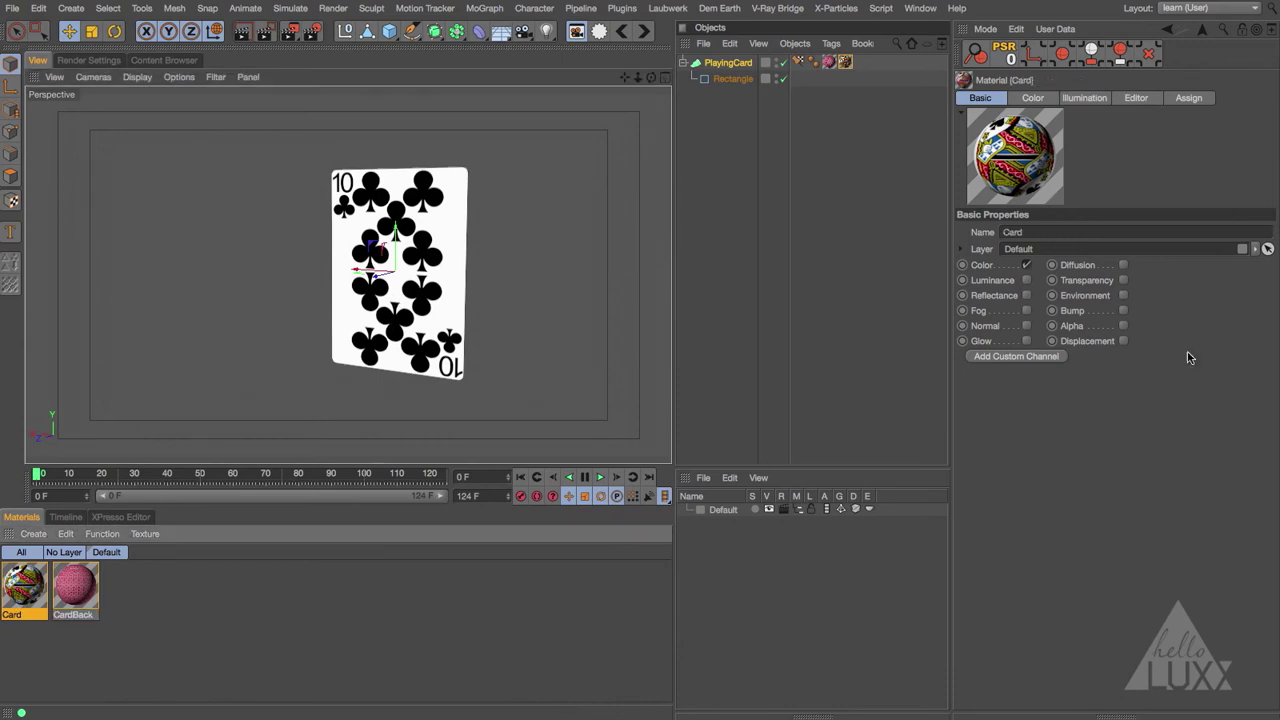
left_click(1034, 98)
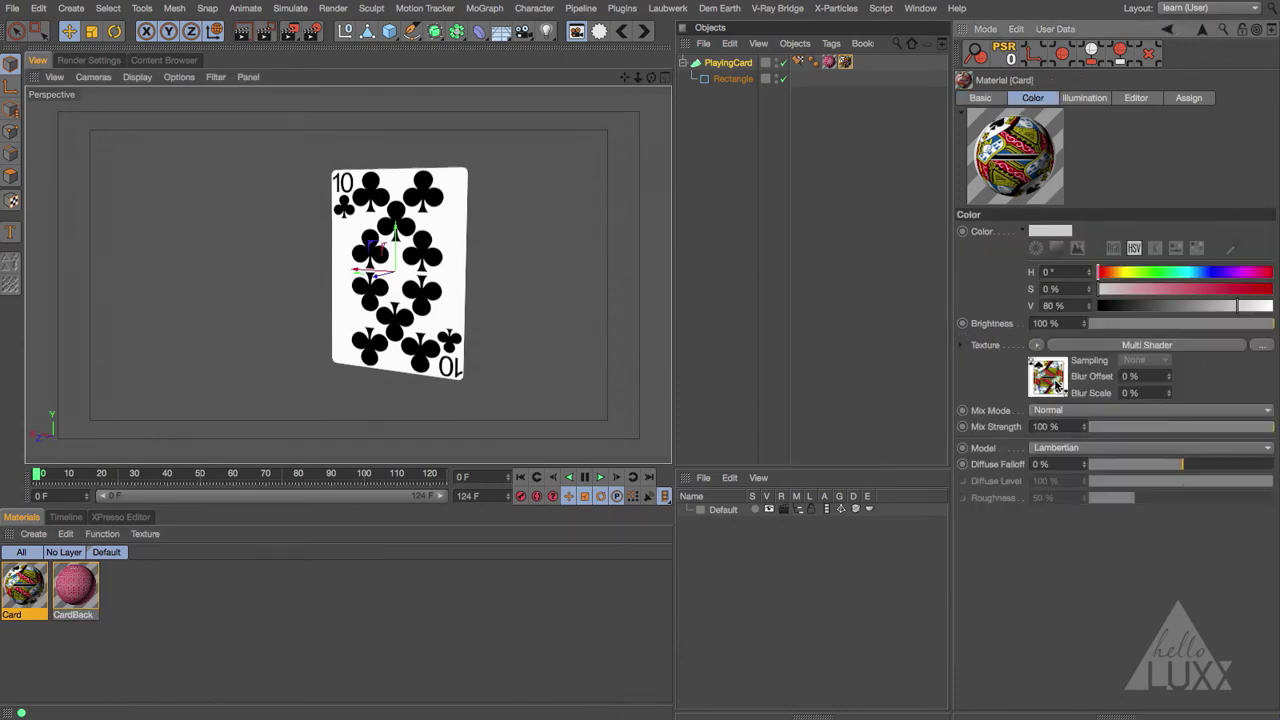
left_click(1058, 388)
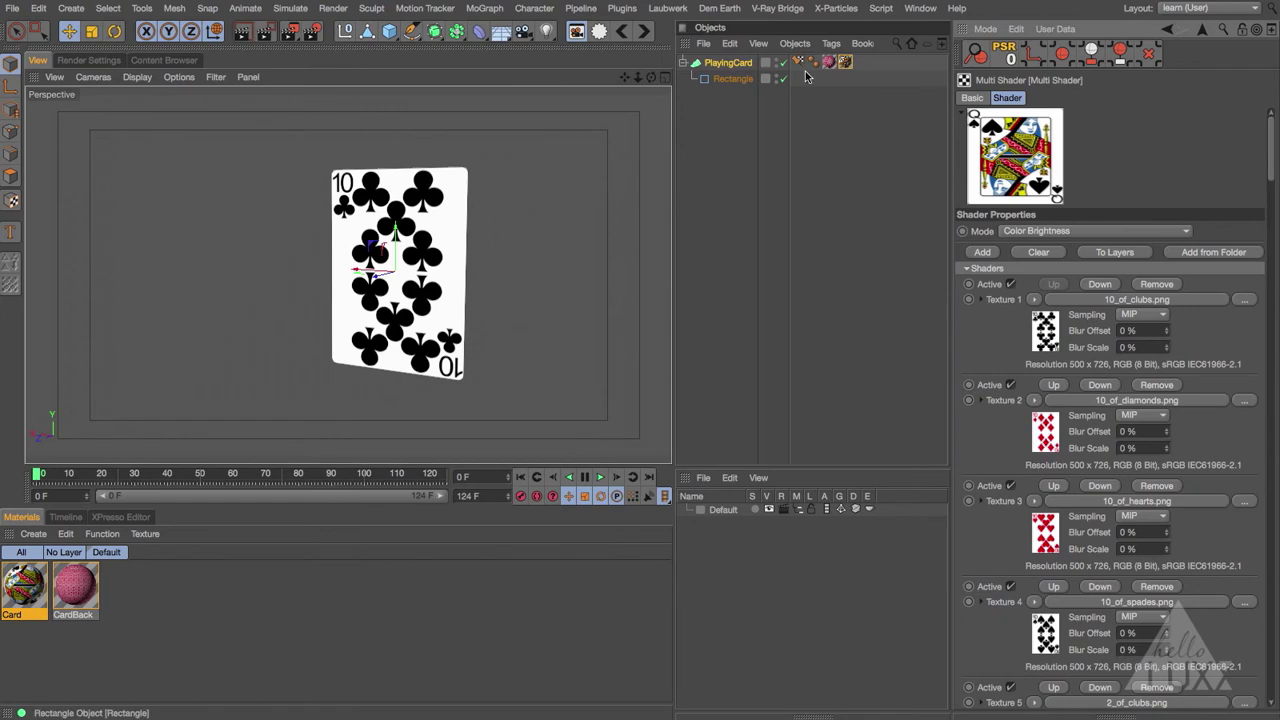
- Set the PlayingCard object's Use Color option to Automatic
left_click(728, 62)
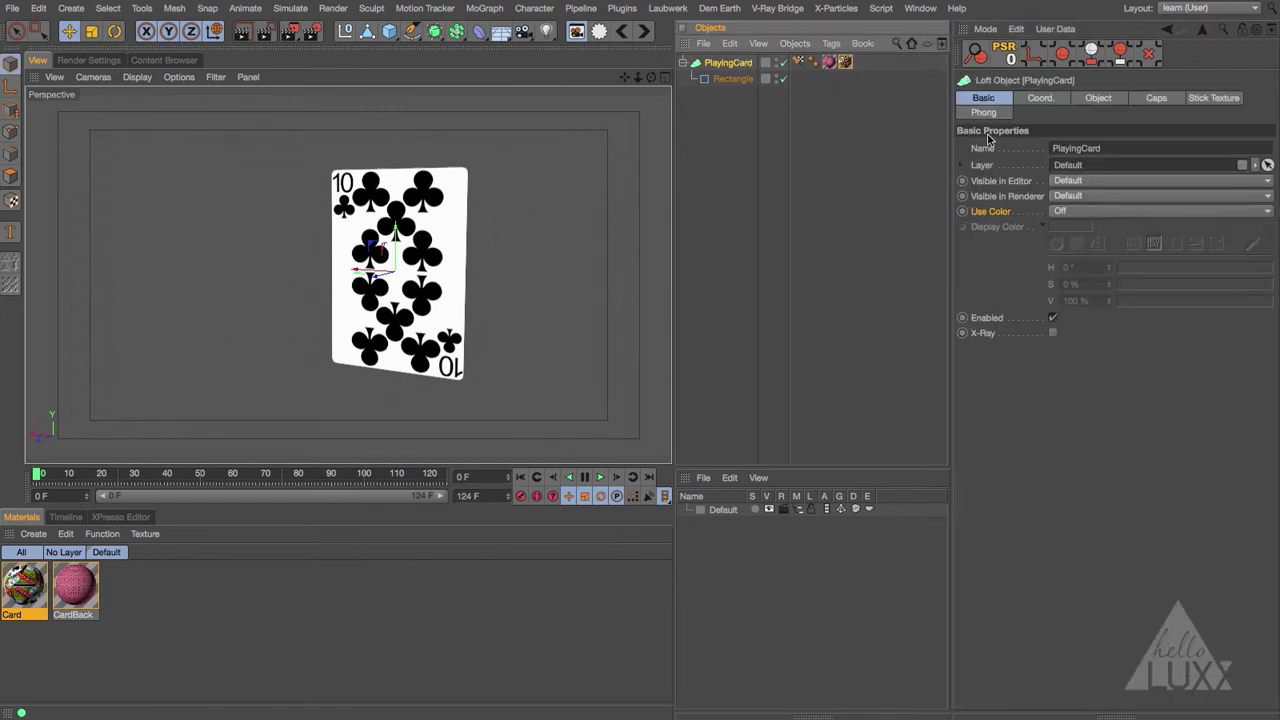
left_click(1070, 211)
left_click(1090, 243)
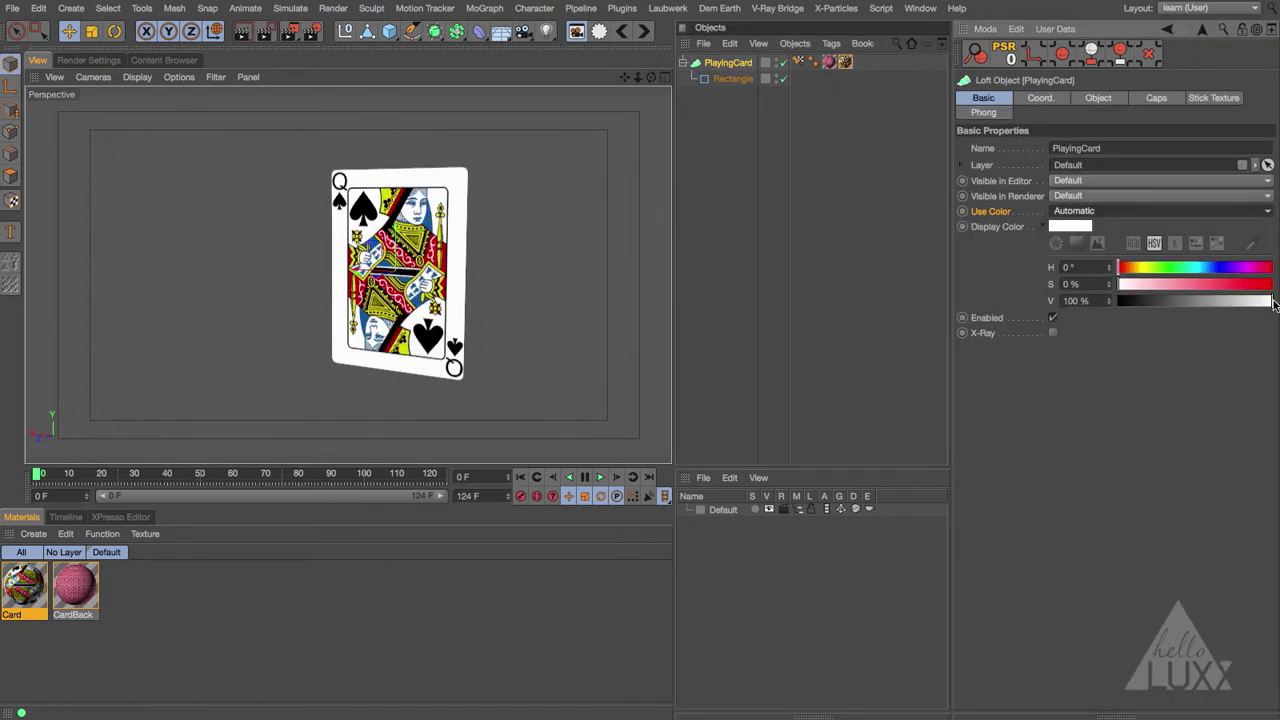
mouse_move(1273, 302)
left_mouse_down()
mouse_move(1123, 300)
mouse_move(1272, 302)
left_mouse_up()
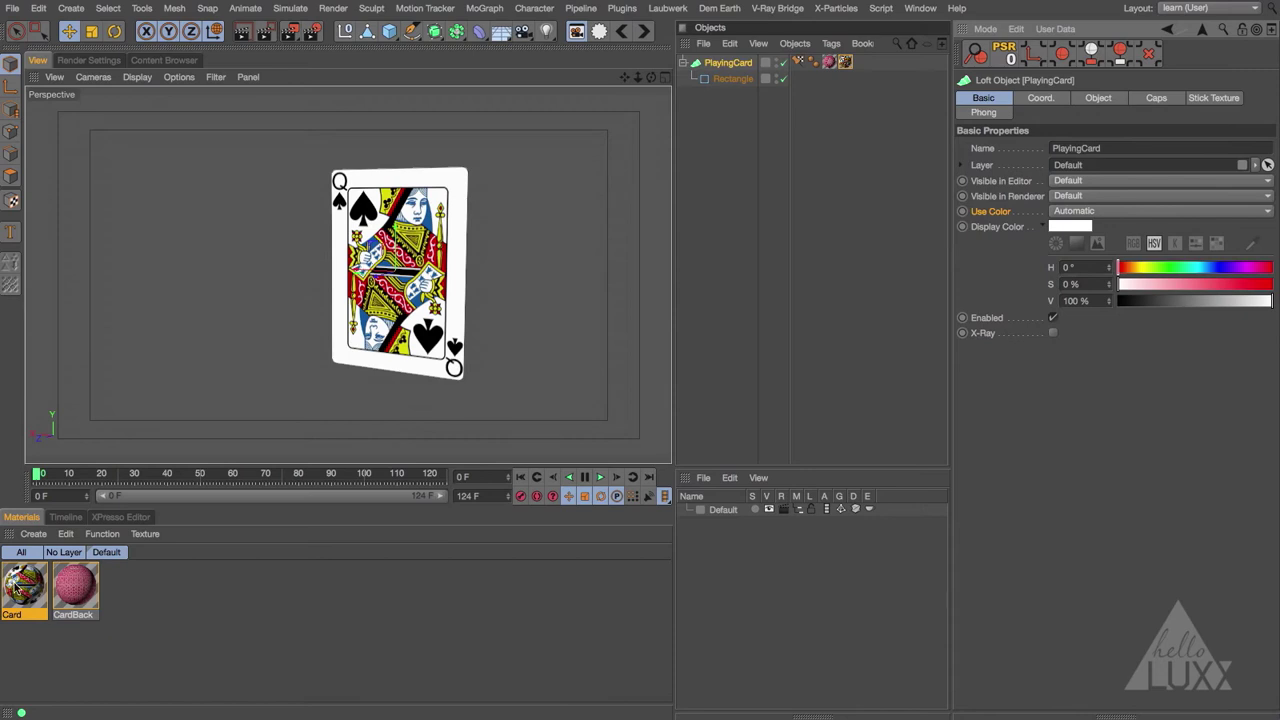
- Reopen the Card material's Multi Shader and examine its Color Brightness mode and the order of its textures
left_click(20, 588)
left_click(1060, 385)
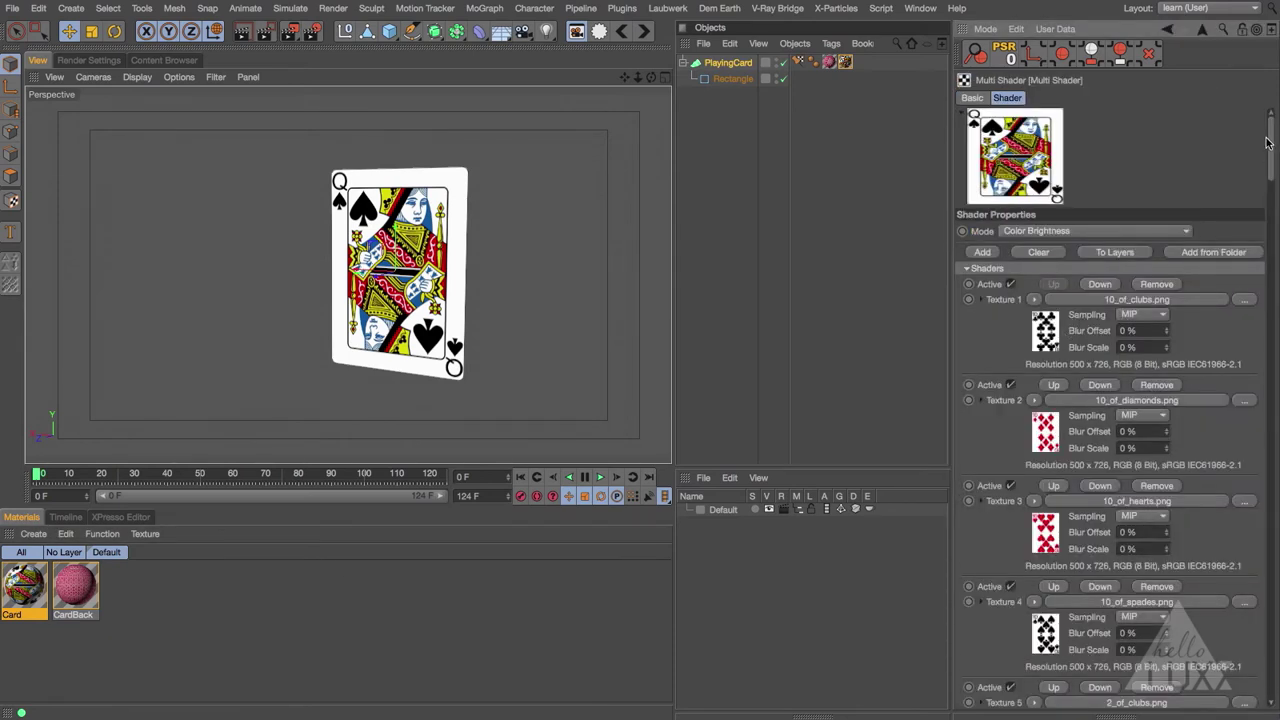
mouse_move(1270, 142)
left_mouse_down()
mouse_move(1255, 690)
mouse_move(1262, 120)
mouse_move(1270, 130)
left_mouse_up()
- Add a MoGraph Cloner as parent of the PlayingCard object and set its mode to Radial
left_click(485, 8)
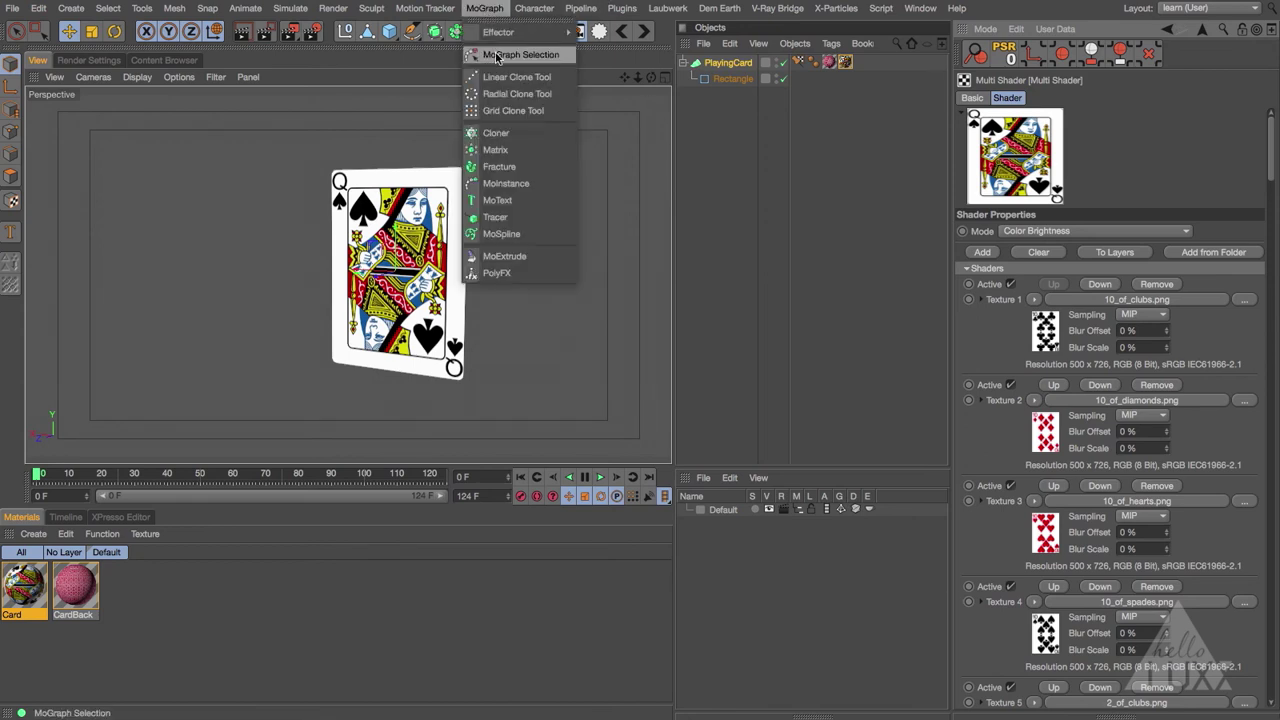
left_click(510, 135)
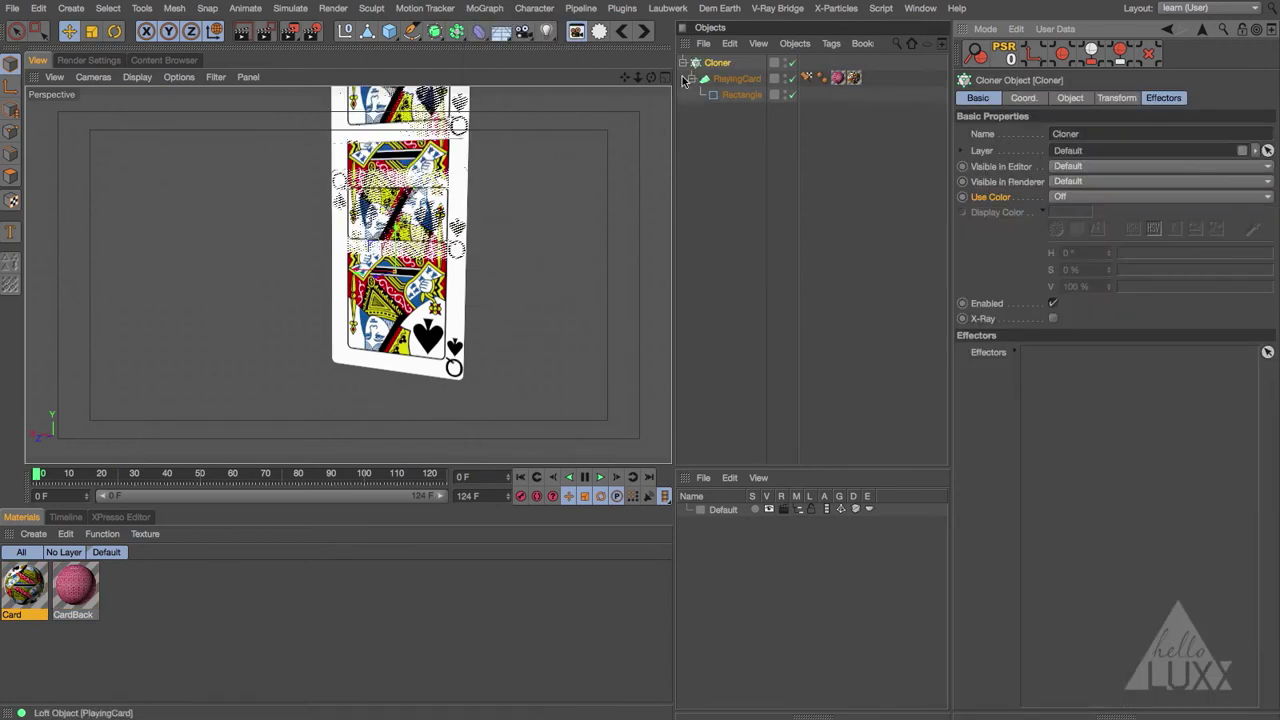
left_click(1070, 98)
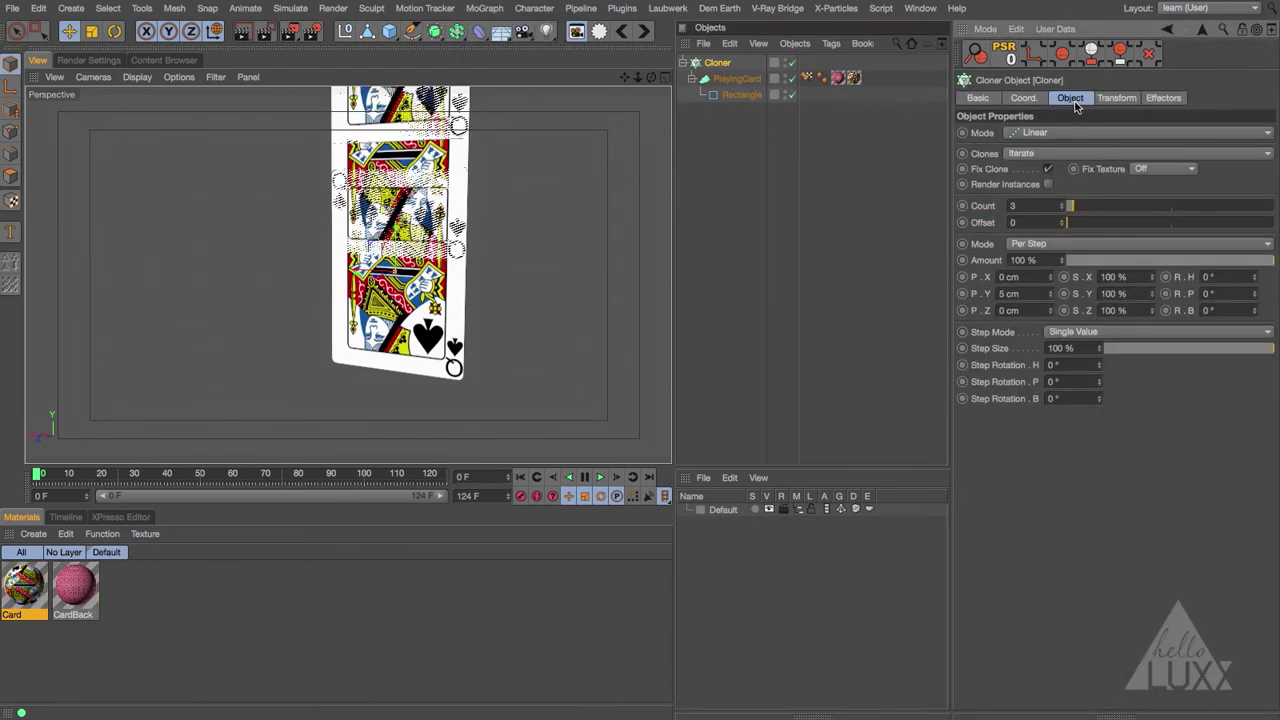
left_click(1032, 133)
left_click(1041, 181)
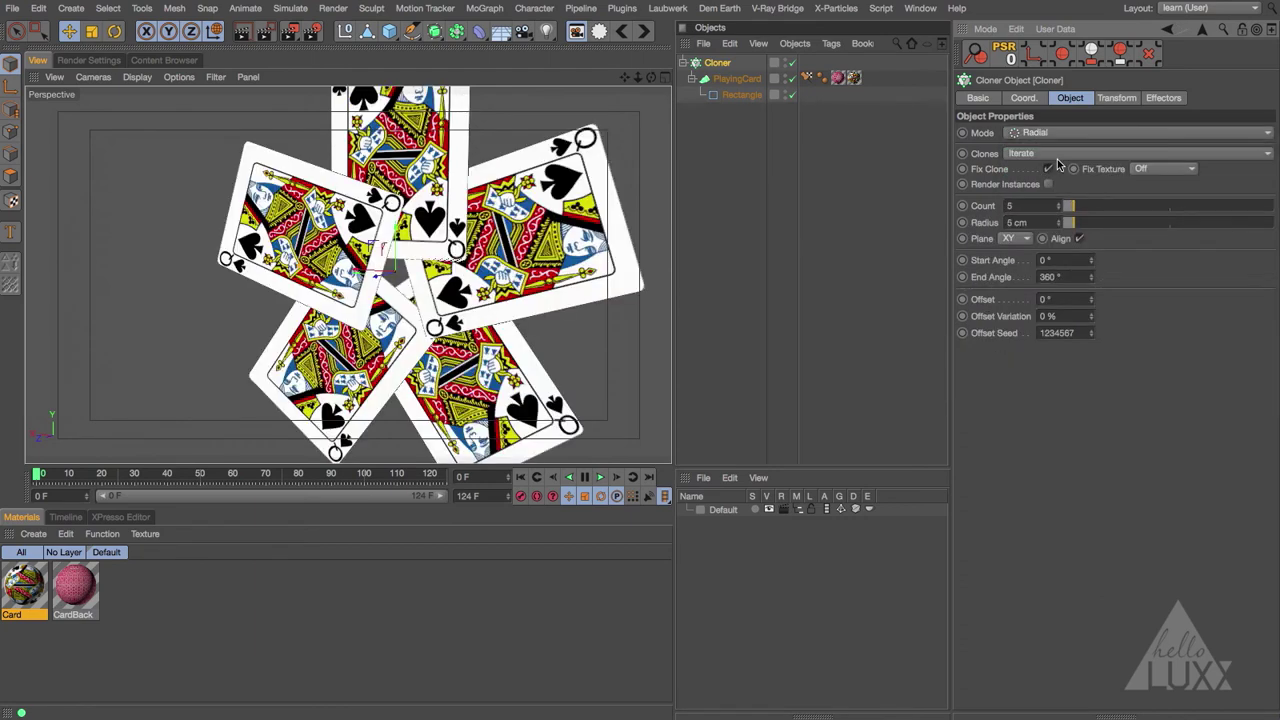
- Set the radial Cloner's count to 52
left_click(1027, 206)
type("52")
key("Return")
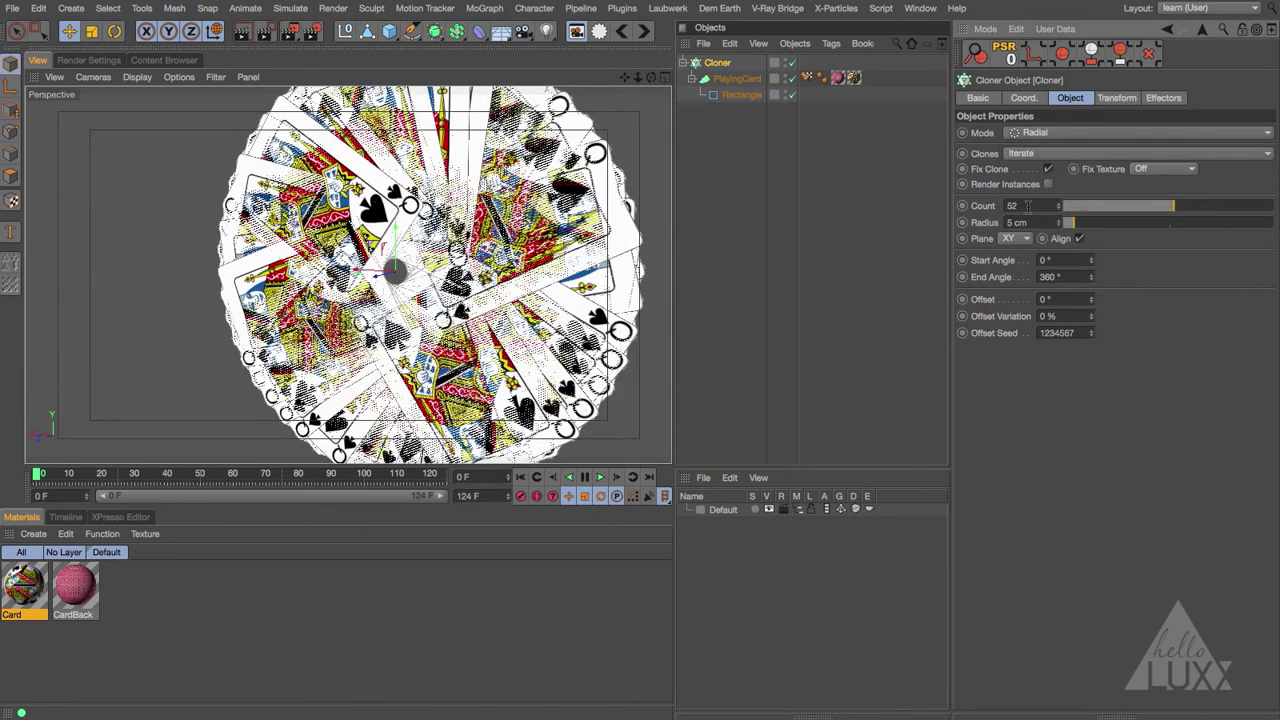
- Set the radial Cloner's radius to 50 cm
left_click(1038, 222)
type("50")
key("Return")
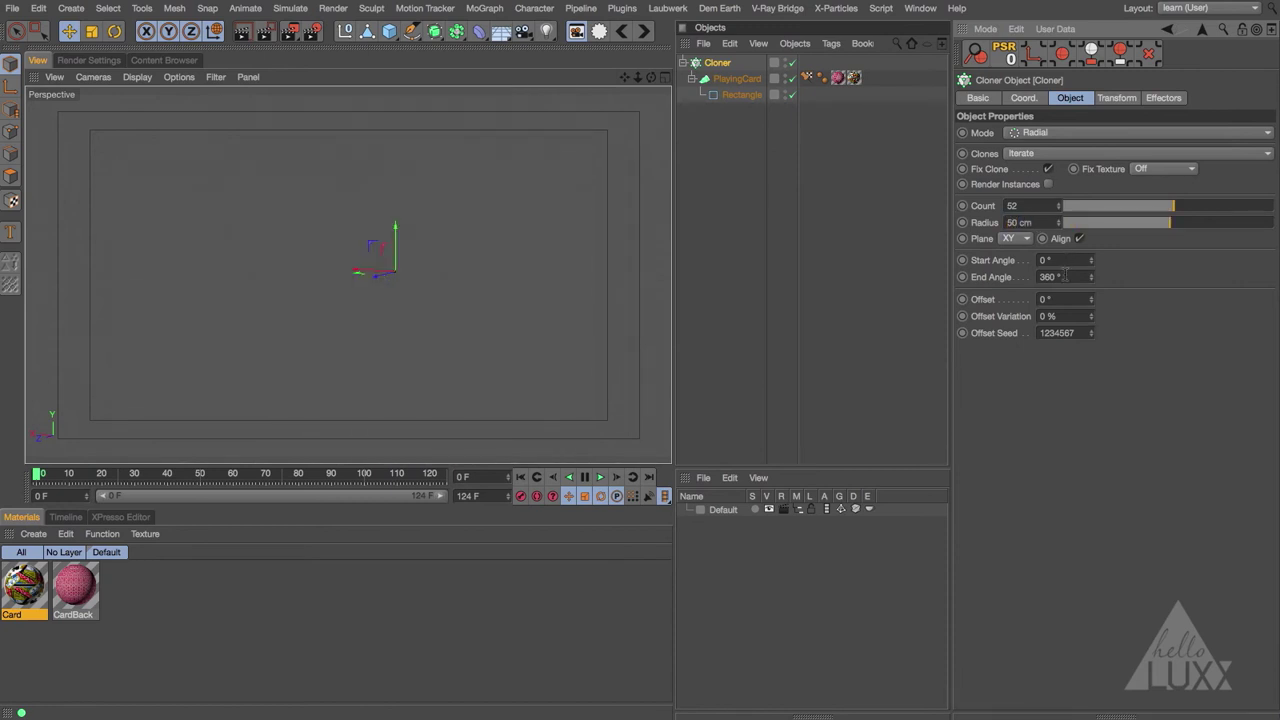
- Fan the cards into an arc by setting the Cloner's start angle to -60° and end angle to 60°
double_click(1070, 260)
key("Tab")
type("60")
key("Return")
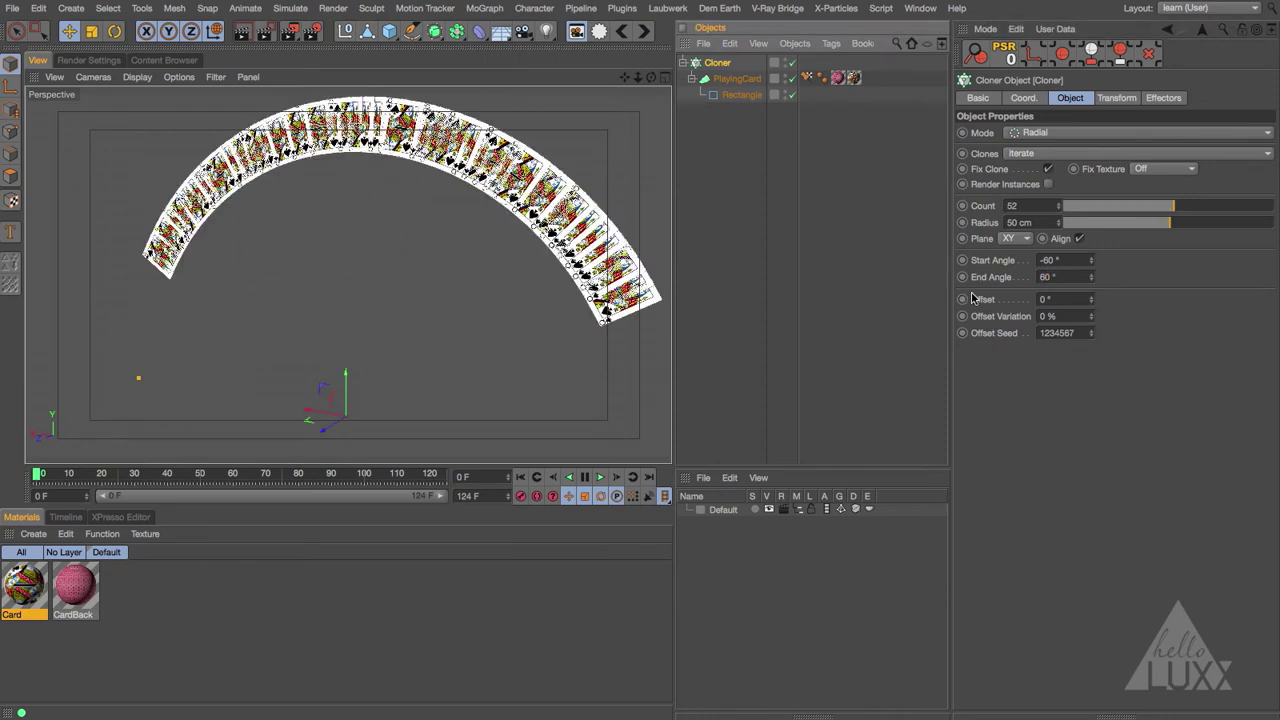
left_click_drag(325, 193, 465, 187, "alt")
middle_click_drag(465, 184, 468, 234, "alt")
right_click_drag(450, 217, 456, 217, "alt")
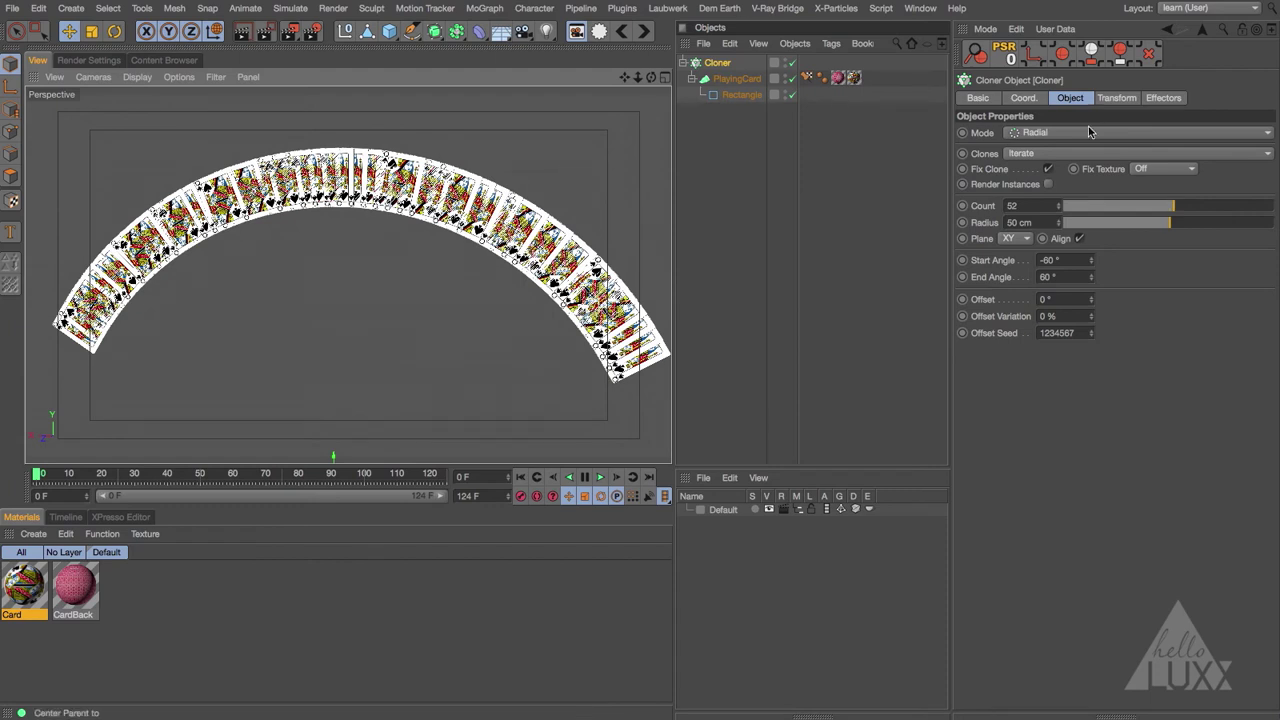
- Set the clones' heading rotation (R.H) in the Cloner's transform settings to 1° so the cards stop intersecting
left_click(1114, 100)
left_click(1212, 155)
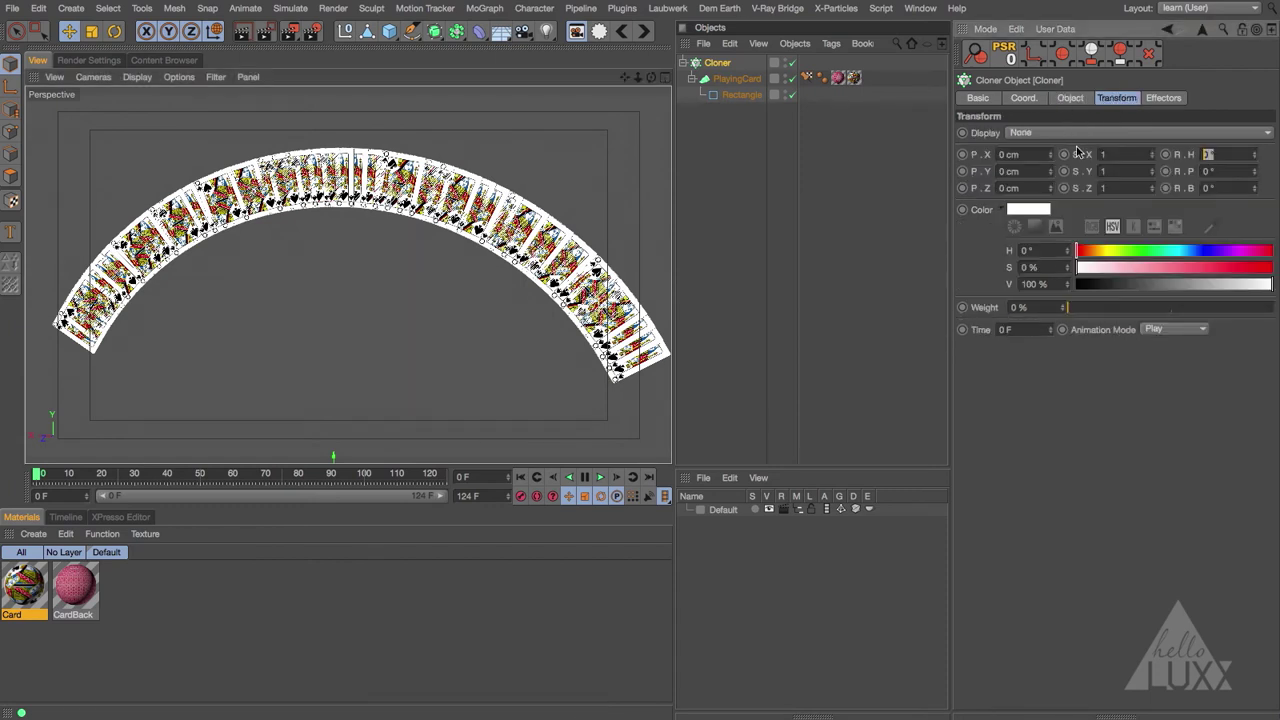
type("1")
key("Return")
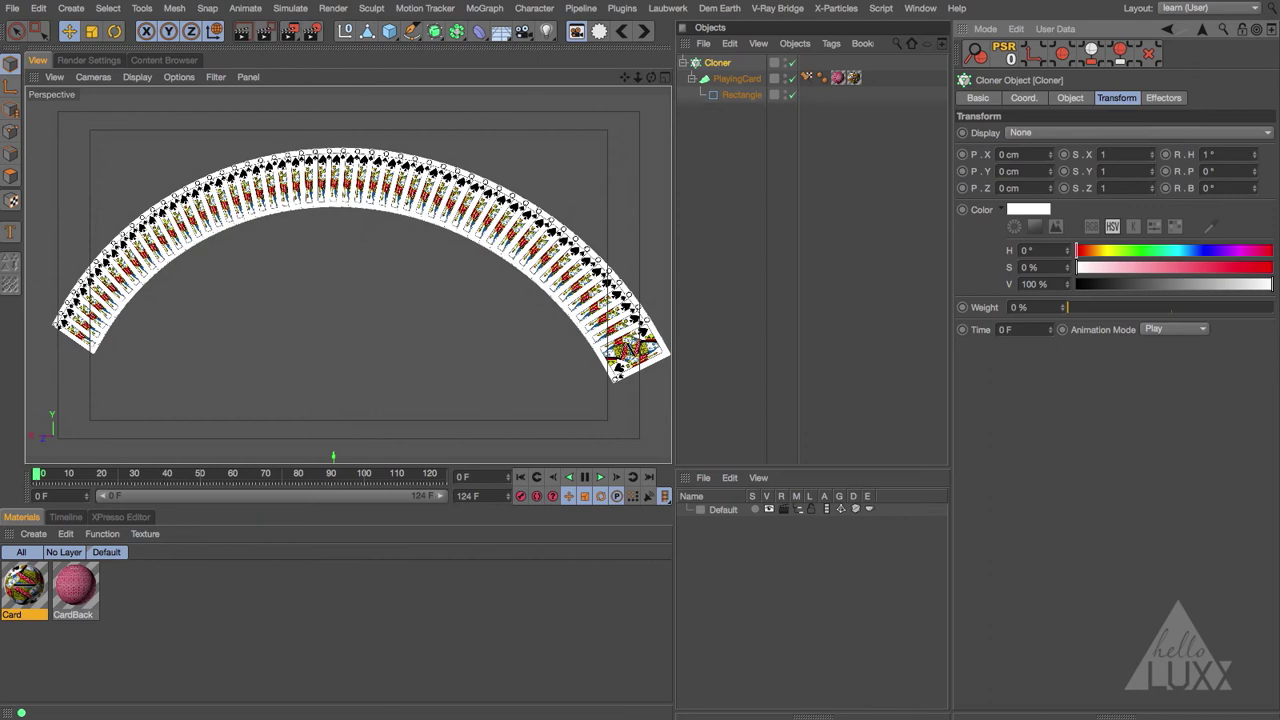
- Set the mode of the Multi Shader in the Card material's color texture to Index Ratio
left_click(20, 590)
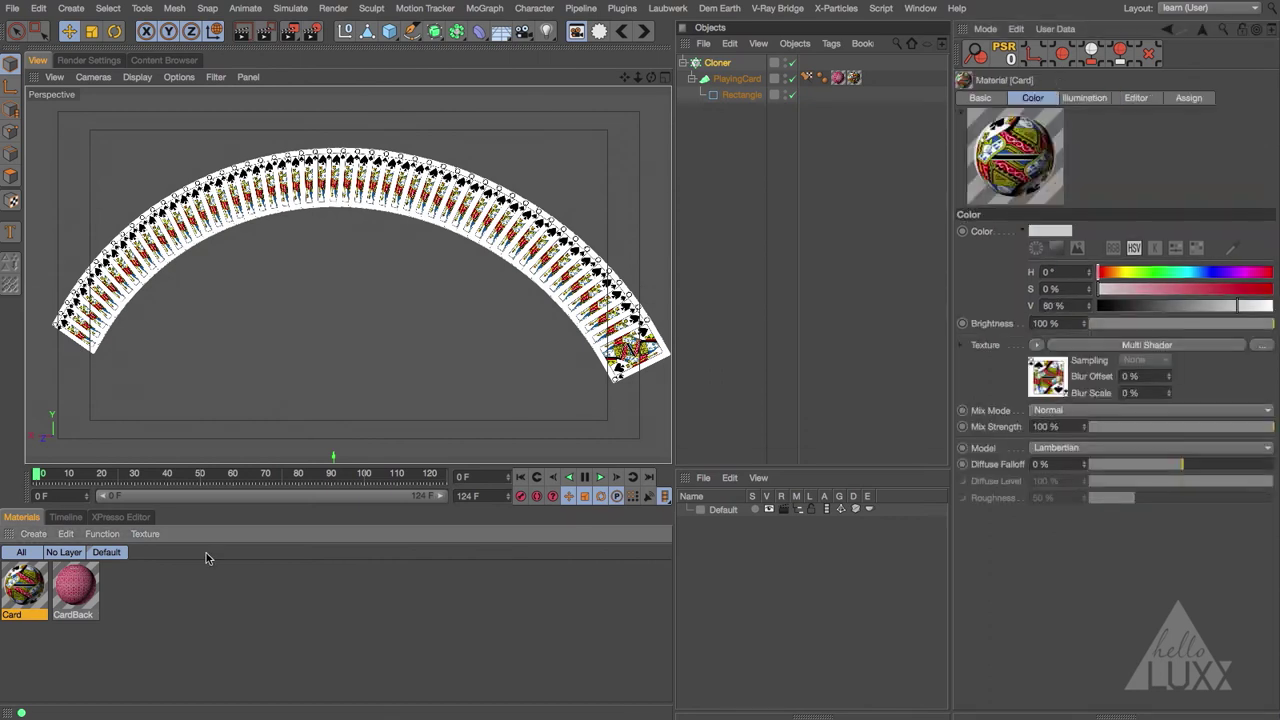
left_click(1045, 380)
left_click(1013, 231)
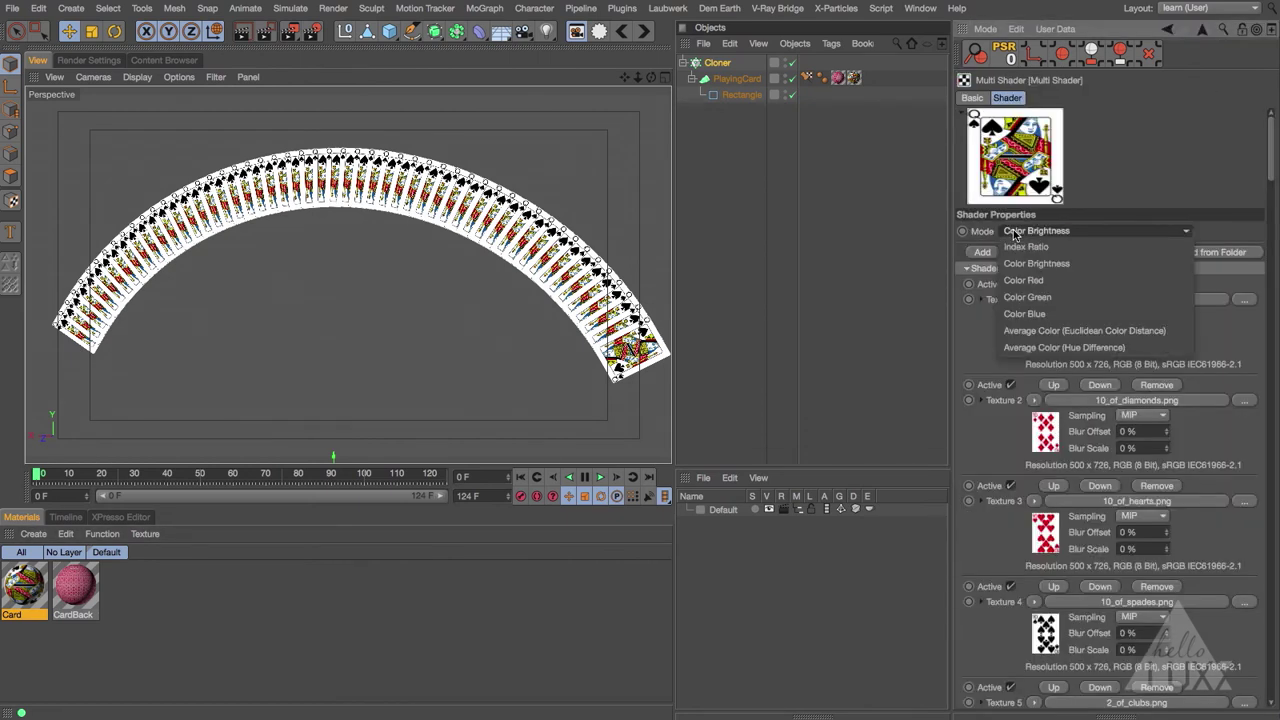
left_click(1045, 247)
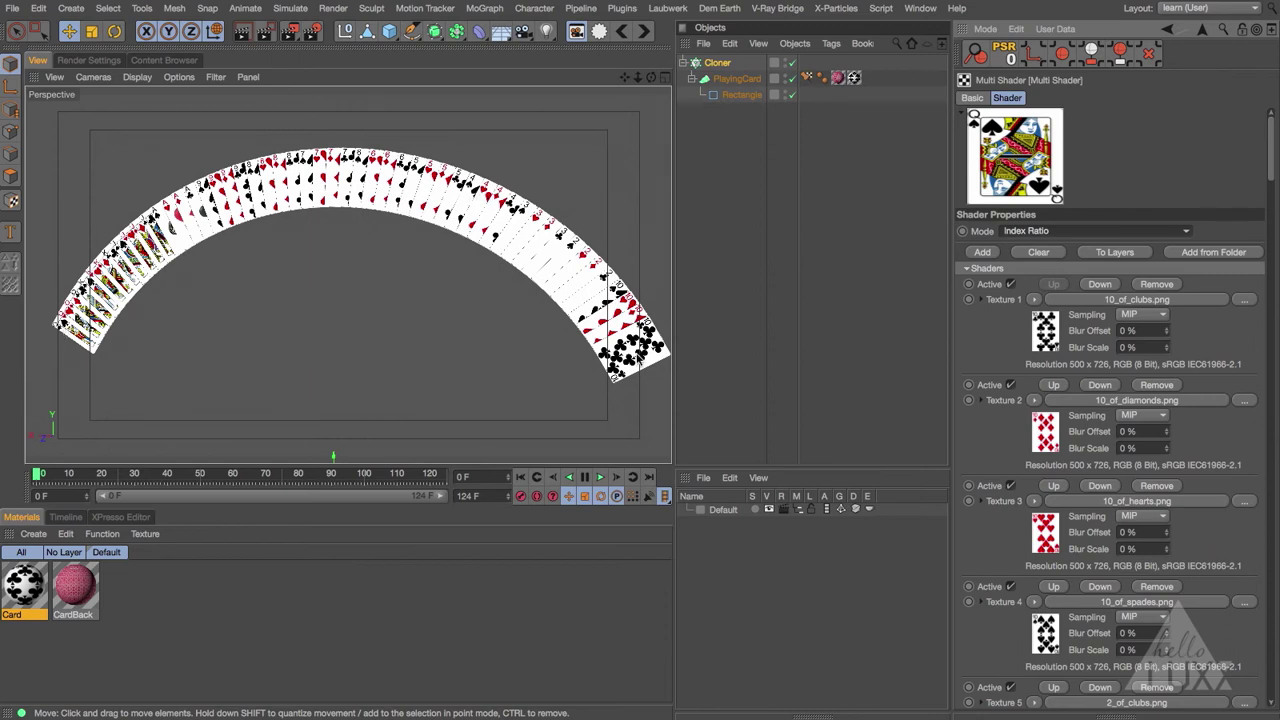
mouse_move(1272, 158)
left_mouse_down()
mouse_move(1272, 682)
mouse_move(1272, 150)
left_mouse_up()
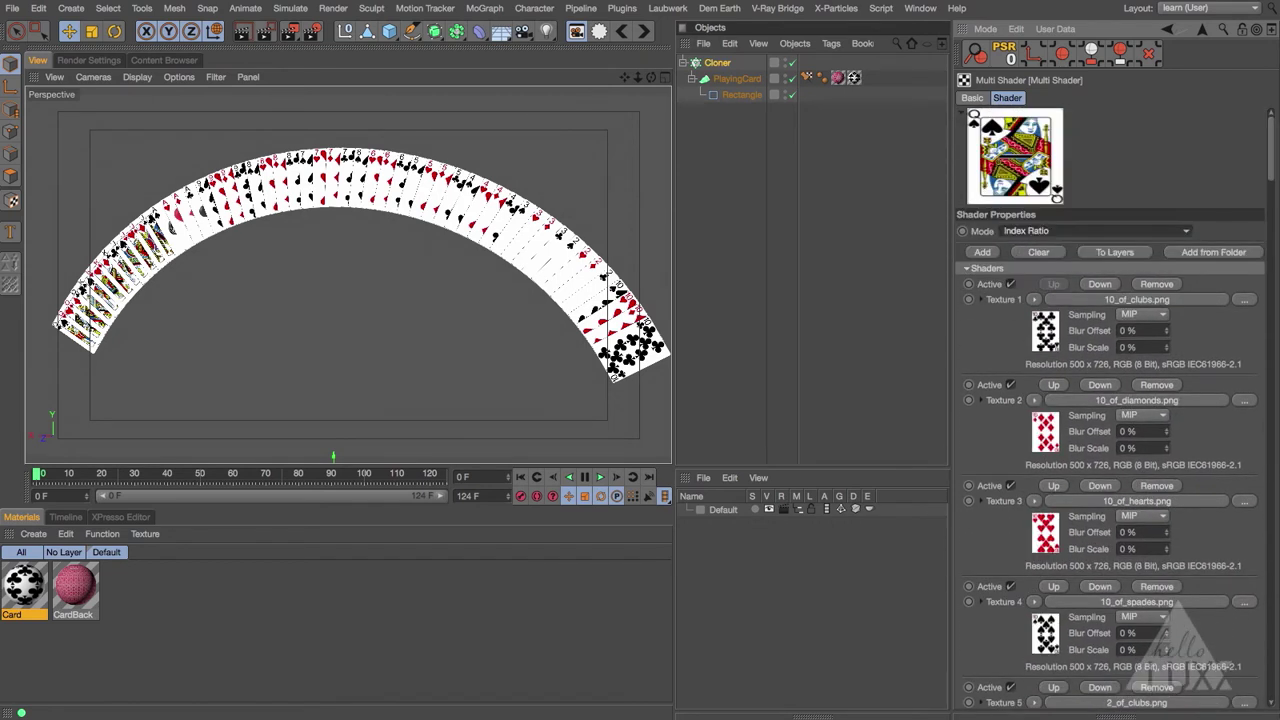
- Switch the Multi Shader's mode back to Color Brightness and reselect the Cloner to check its clone color
left_click(1057, 230)
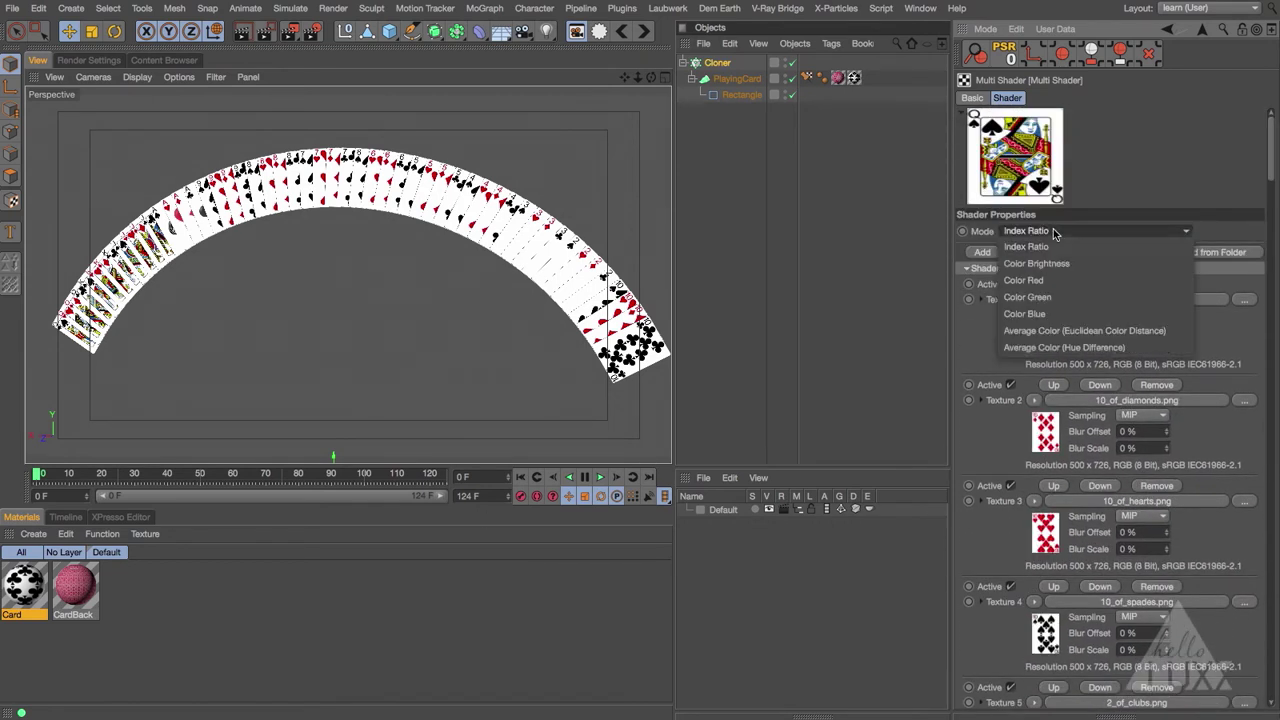
left_click(1055, 265)
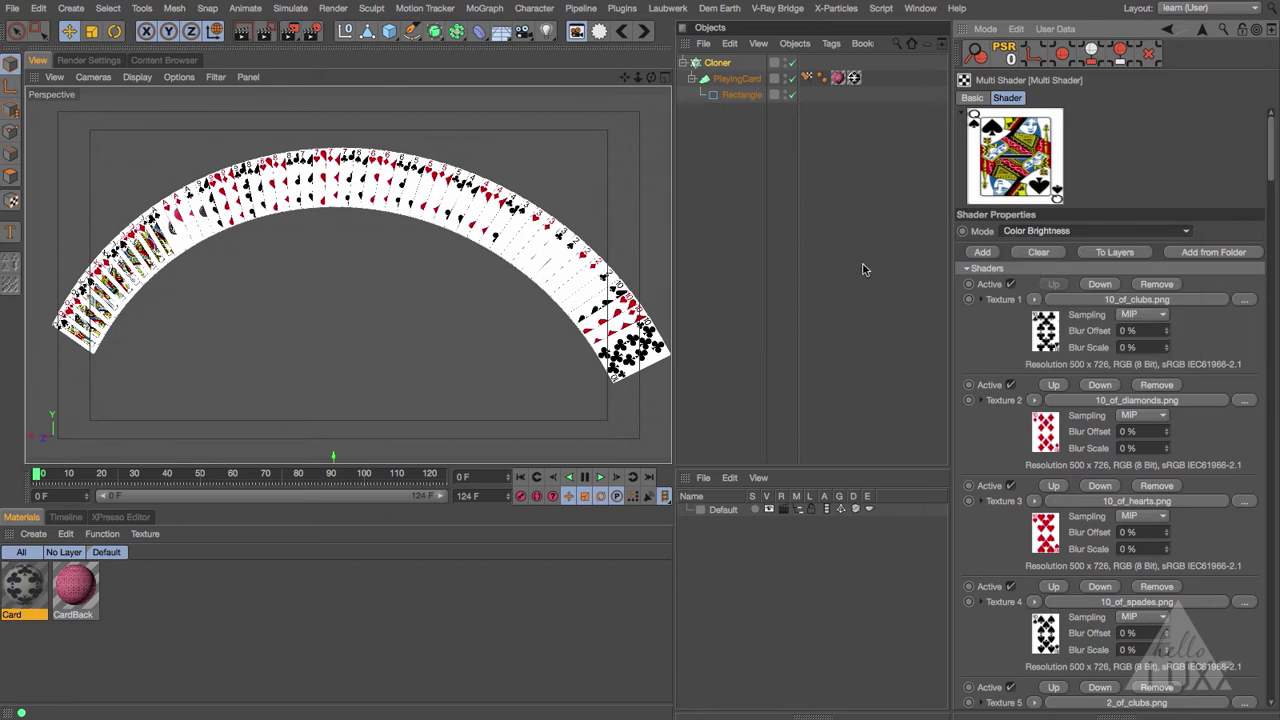
left_click(717, 62)
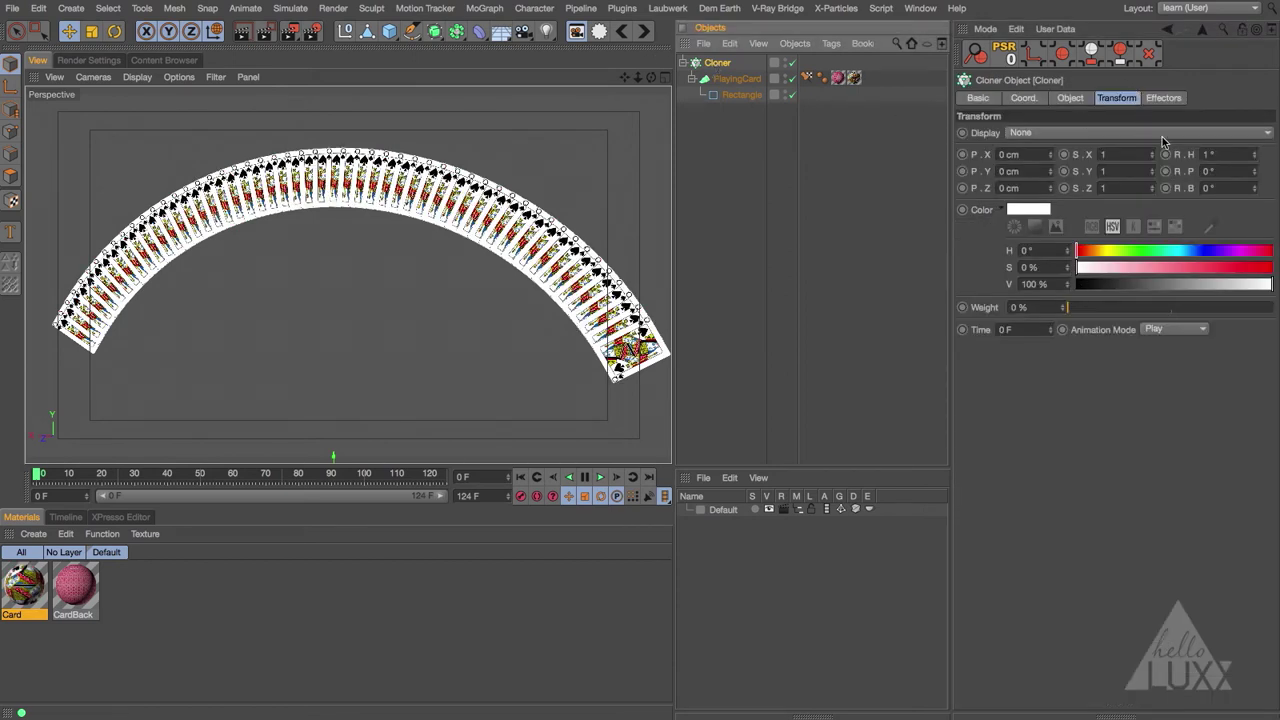
mouse_move(1272, 285)
left_mouse_down()
mouse_move(1041, 288)
mouse_move(1271, 284)
left_mouse_up()
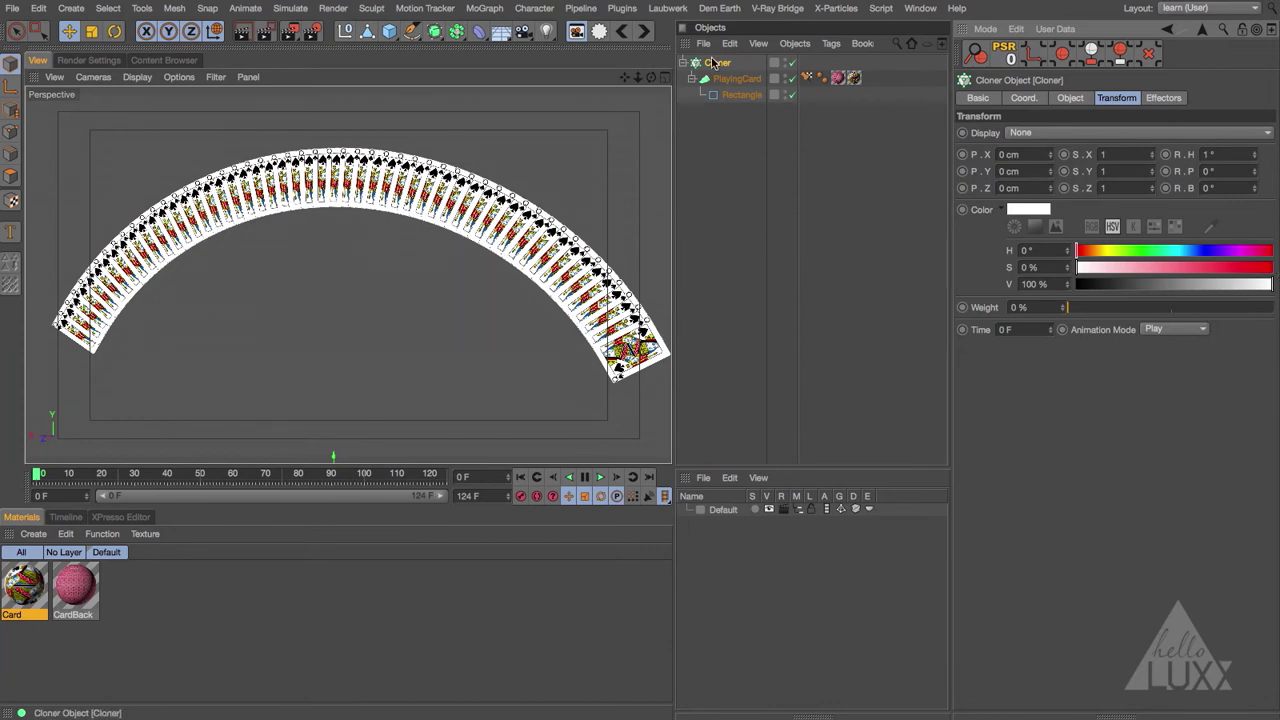
- Add a Step effector to the Cloner and disable the effector's Scale parameter
left_click(506, 12)
mouse_move(540, 32)
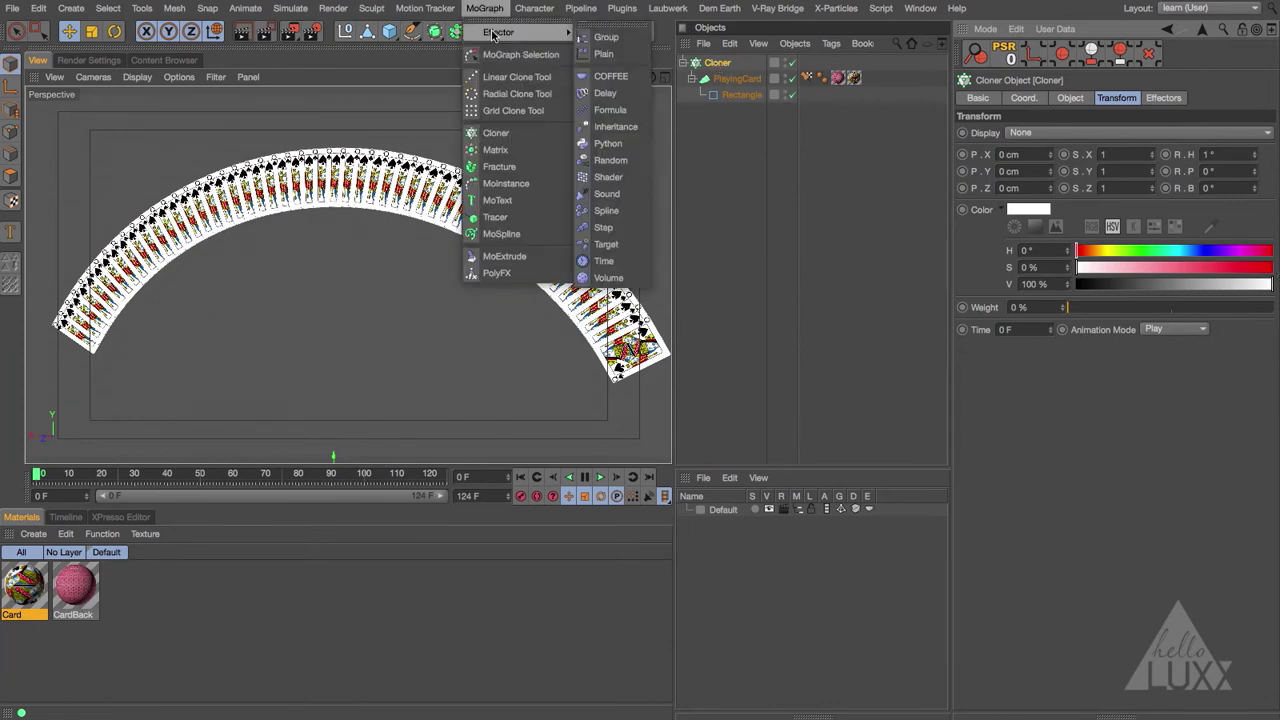
left_click(604, 227)
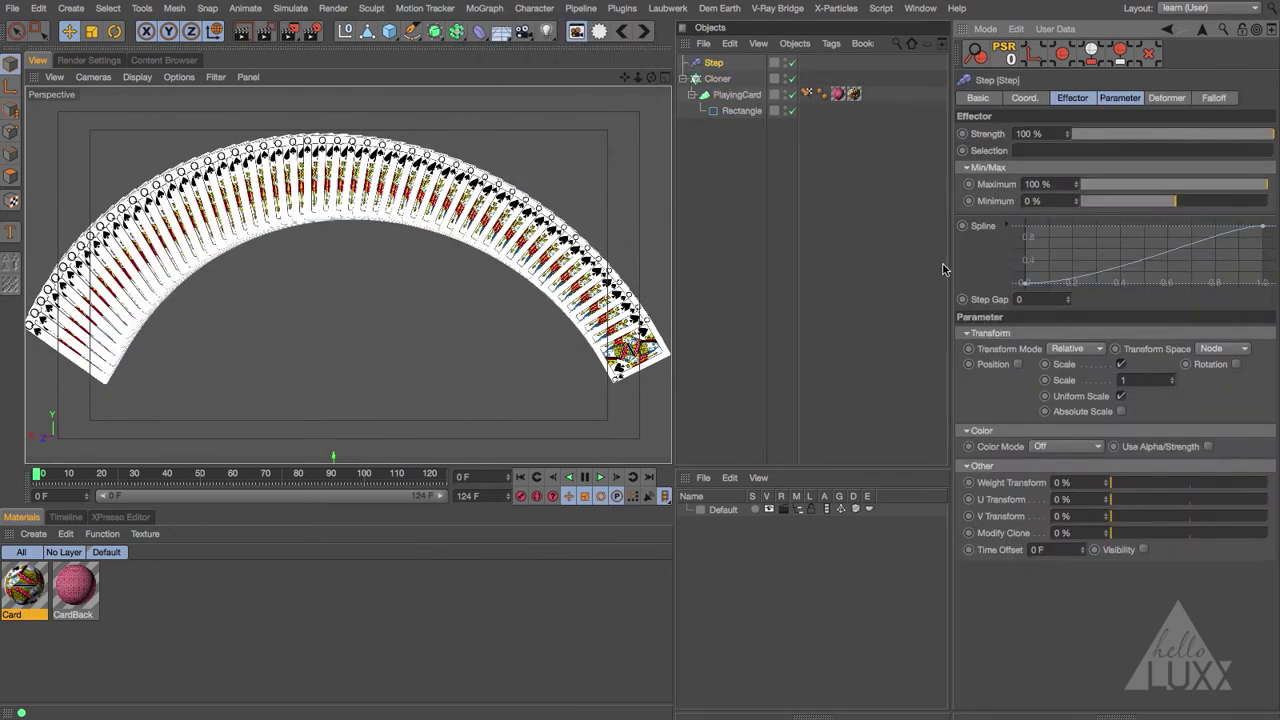
left_click(1121, 366)
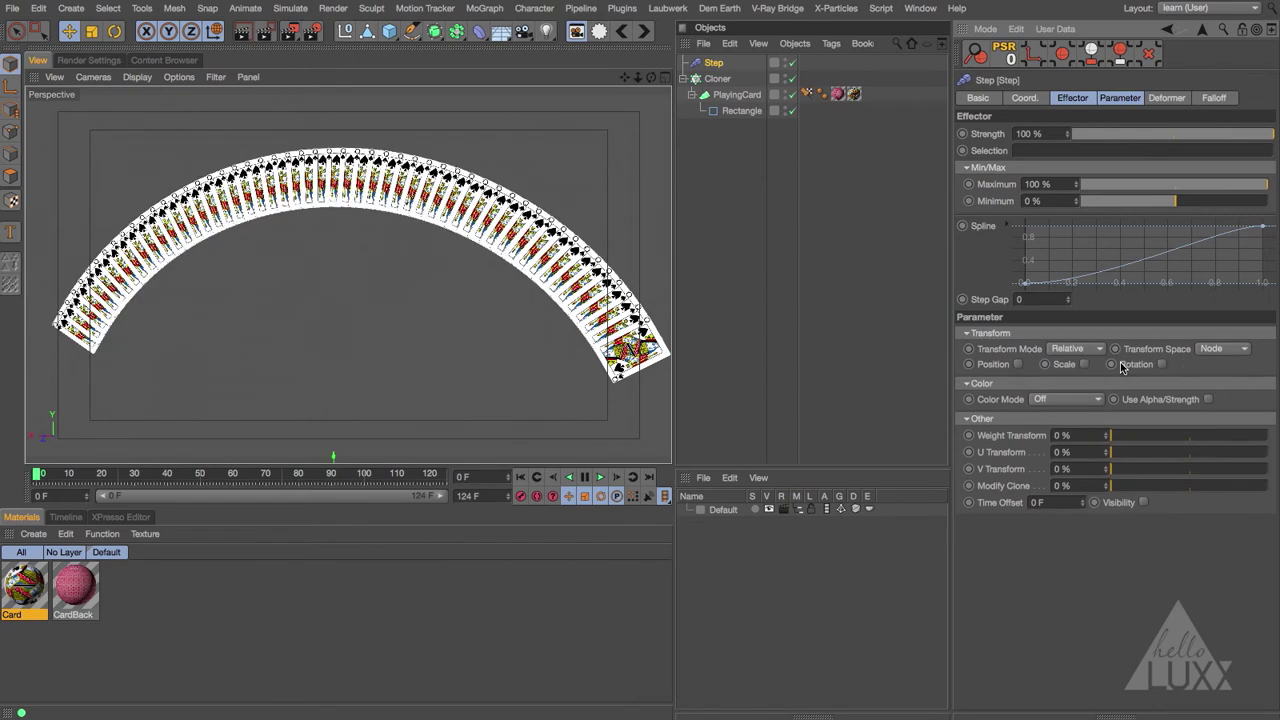
- Apply the Linear spline preset to the Step effector and set its Color Mode to On
right_click(1074, 242)
mouse_move(1150, 487)
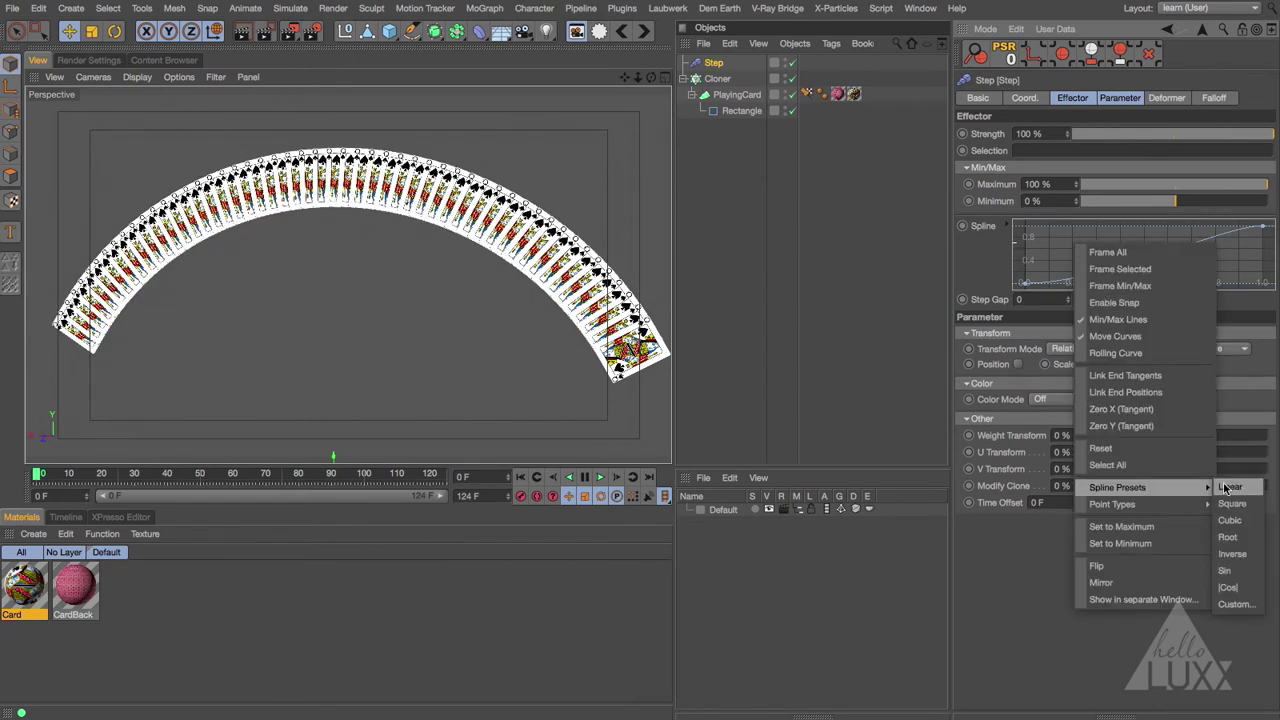
left_click(1226, 487)
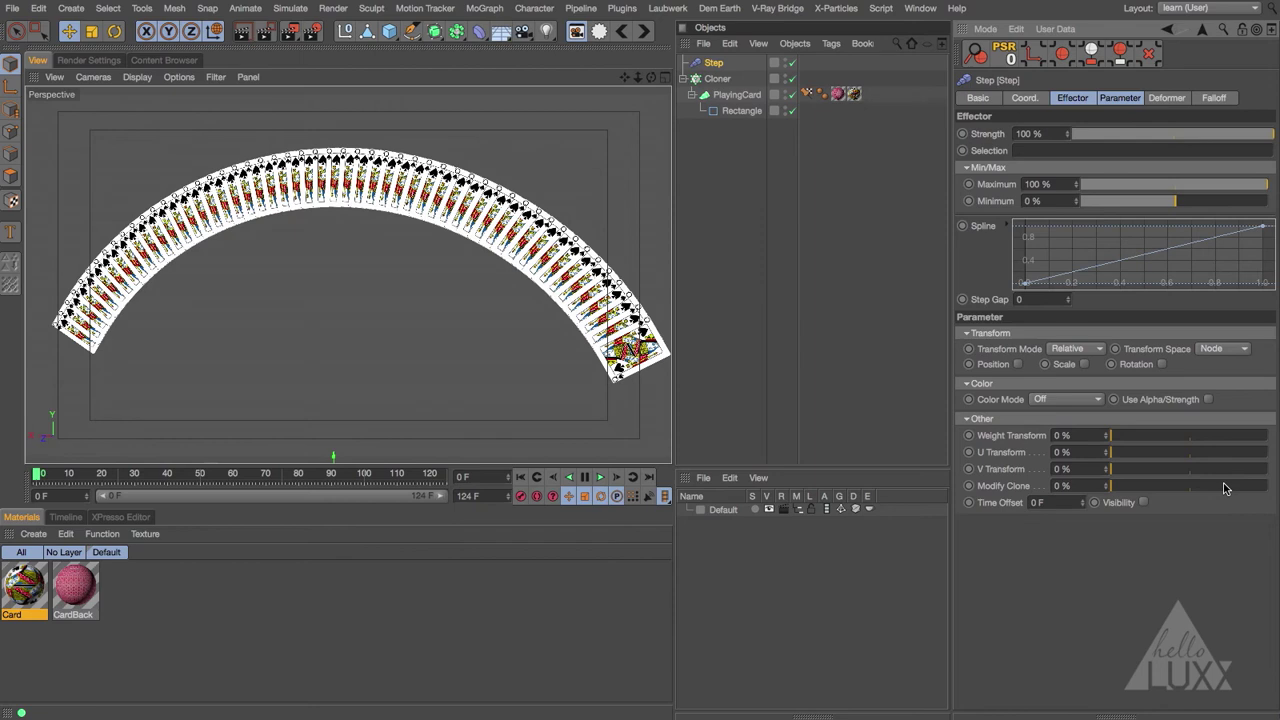
left_click(1093, 399)
left_click(1086, 425)
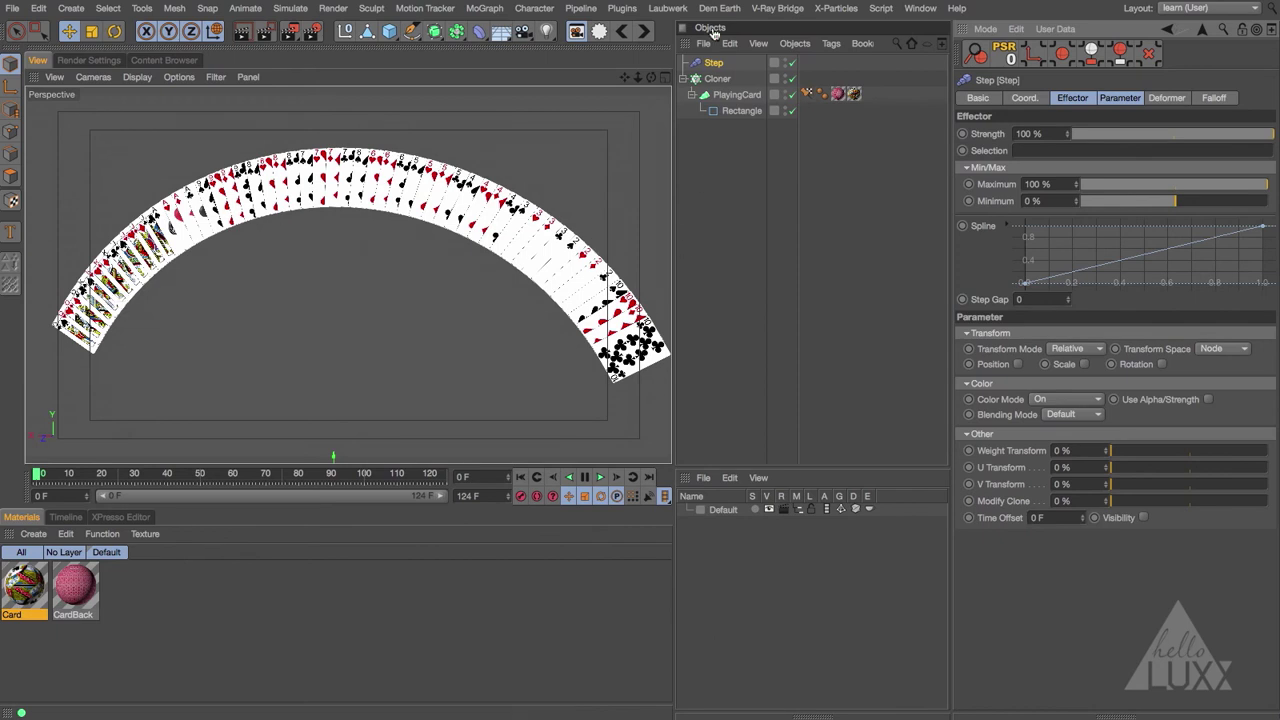
- Replace the Step effector with a Random effector on the Cloner
key("Delete")
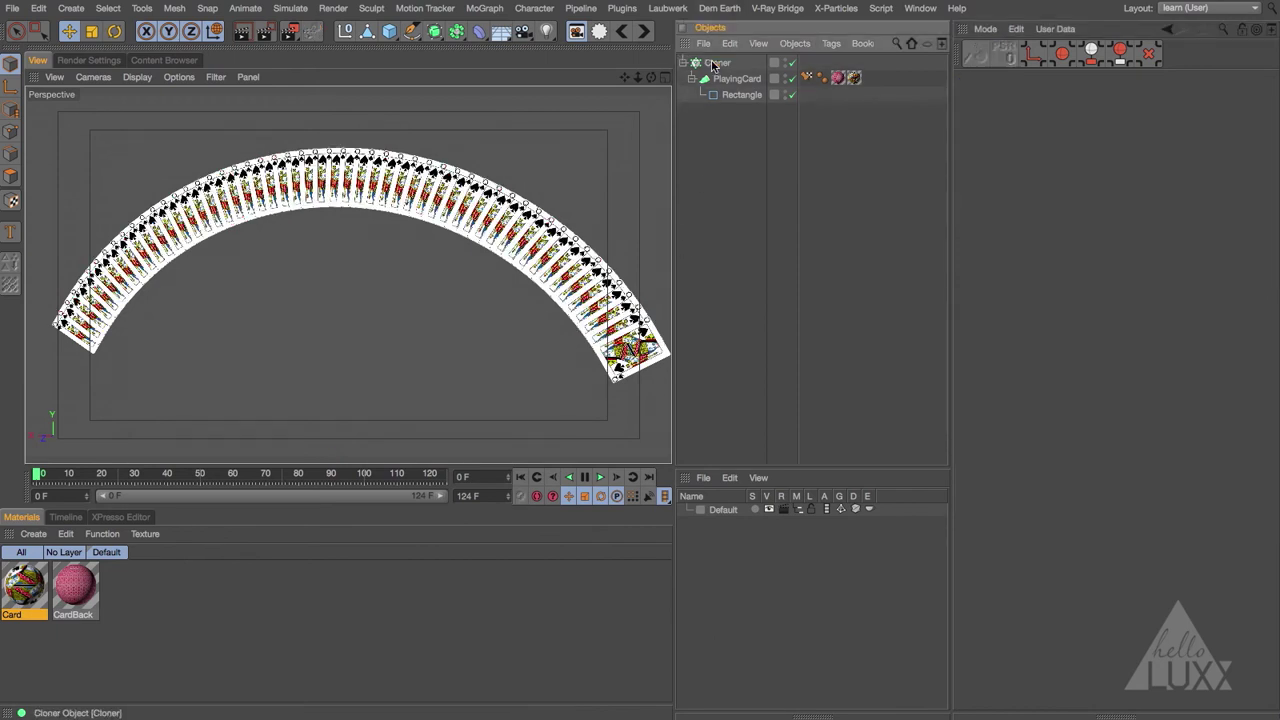
left_click(715, 63)
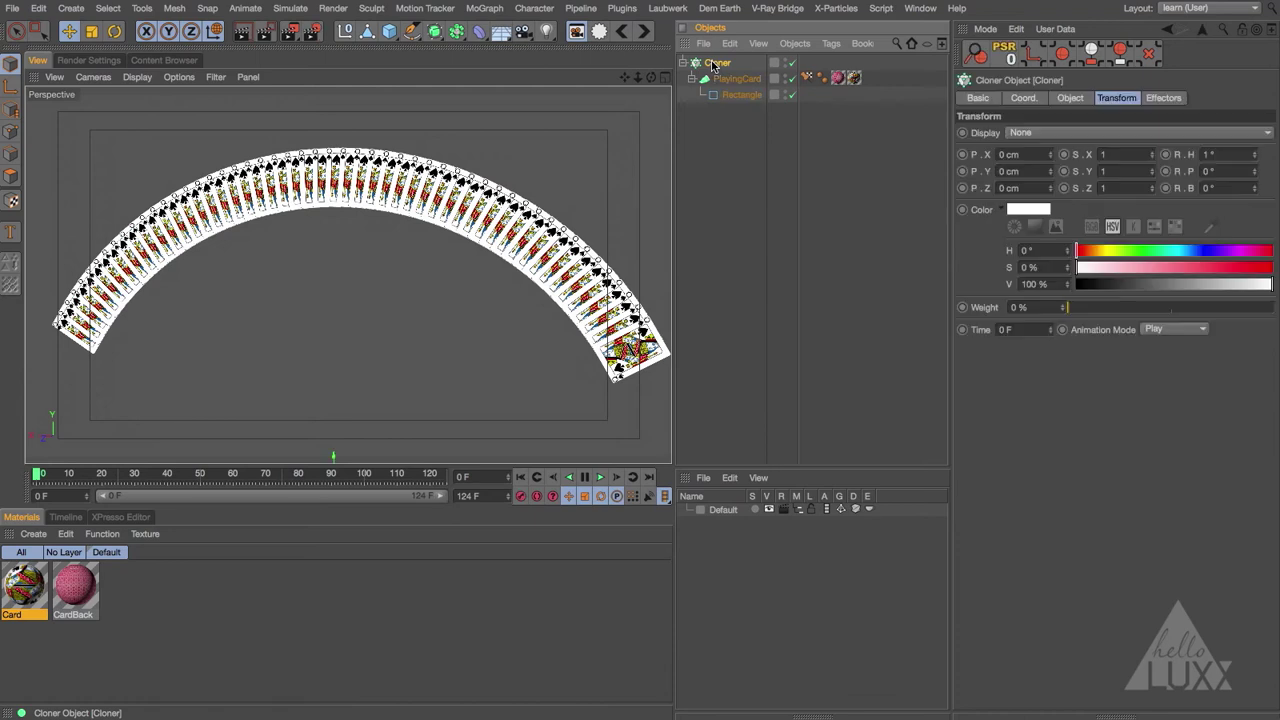
left_click(484, 8)
mouse_move(500, 32)
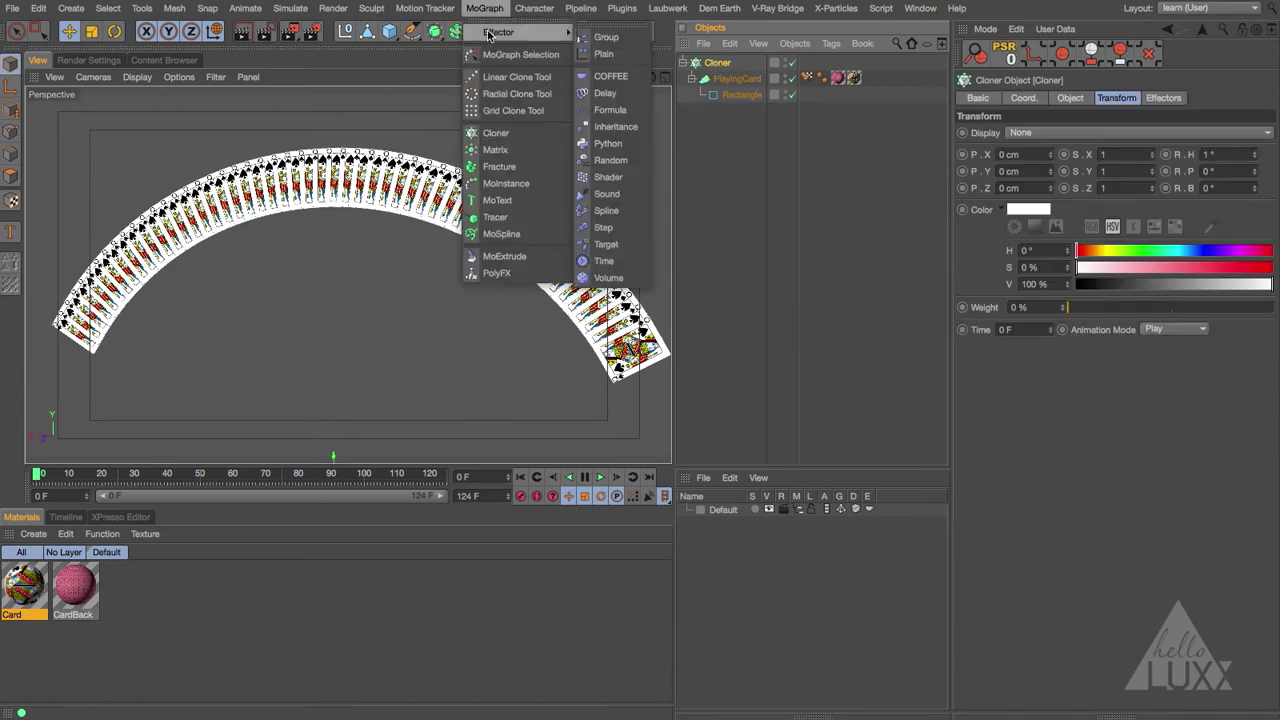
left_click(610, 160)
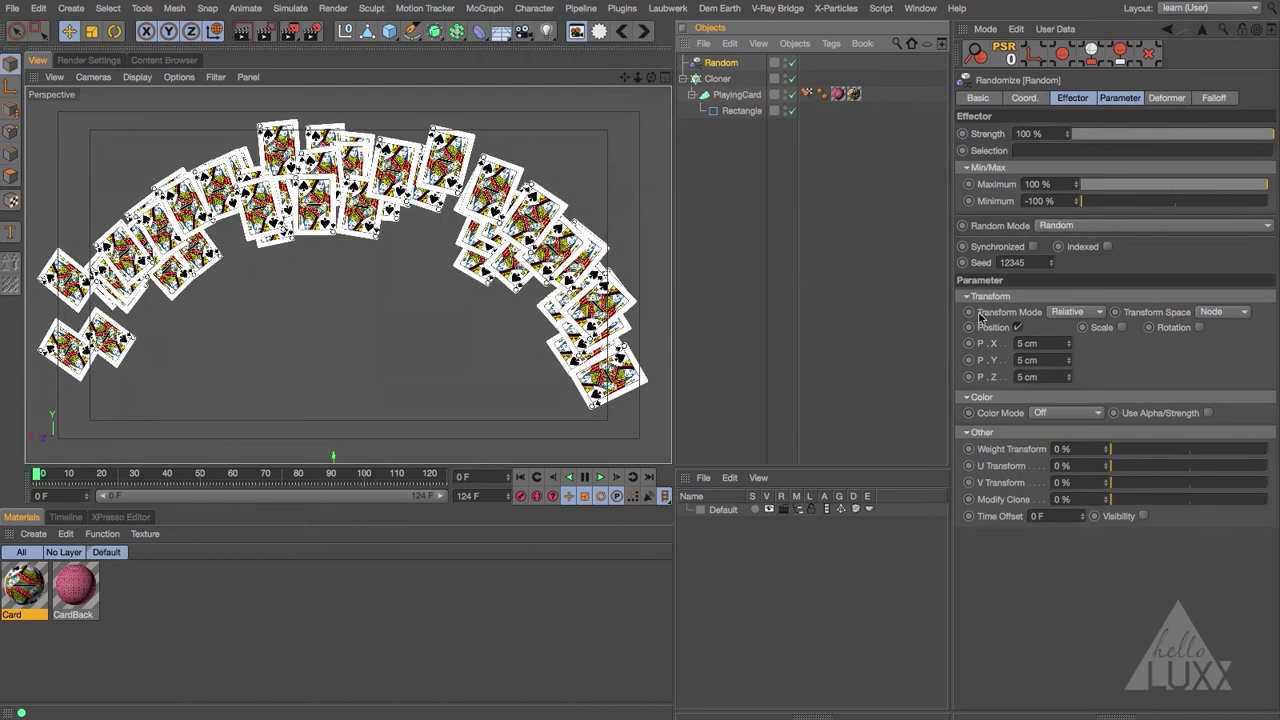
- Disable the Random effector's Position parameter and set its Color Mode to On
left_click(1018, 327)
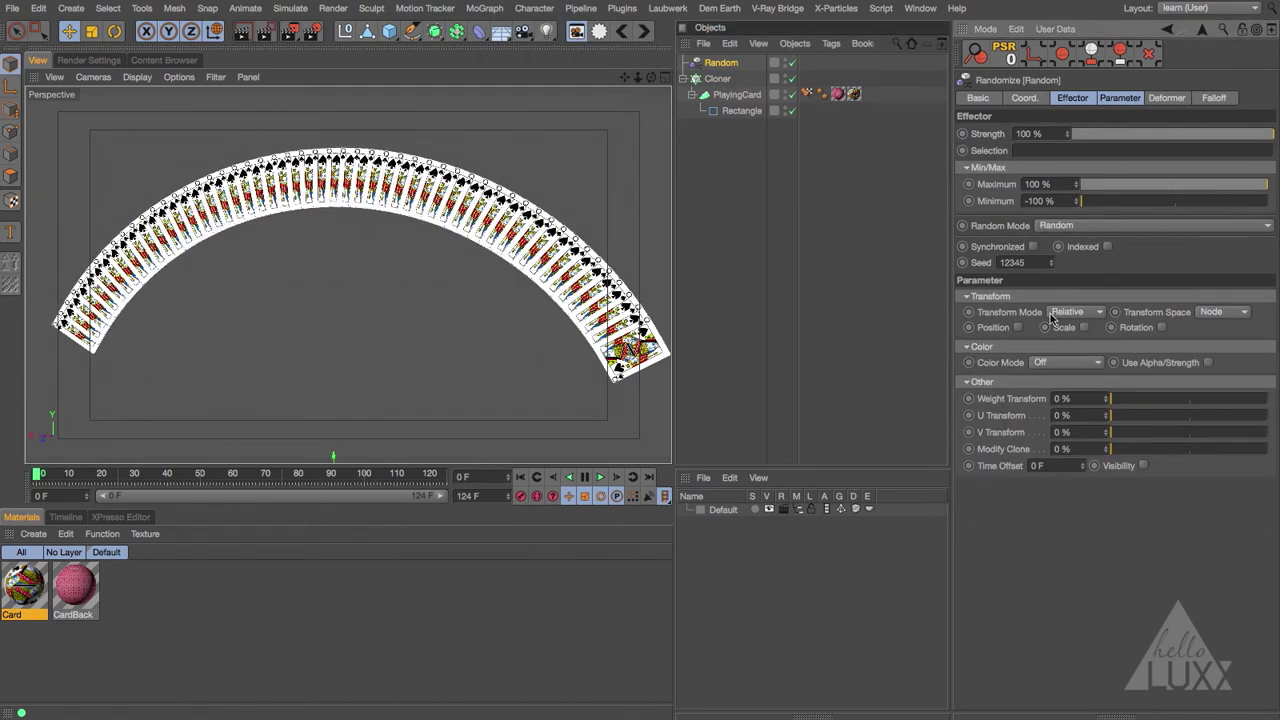
left_click(1050, 362)
left_click(1050, 378)
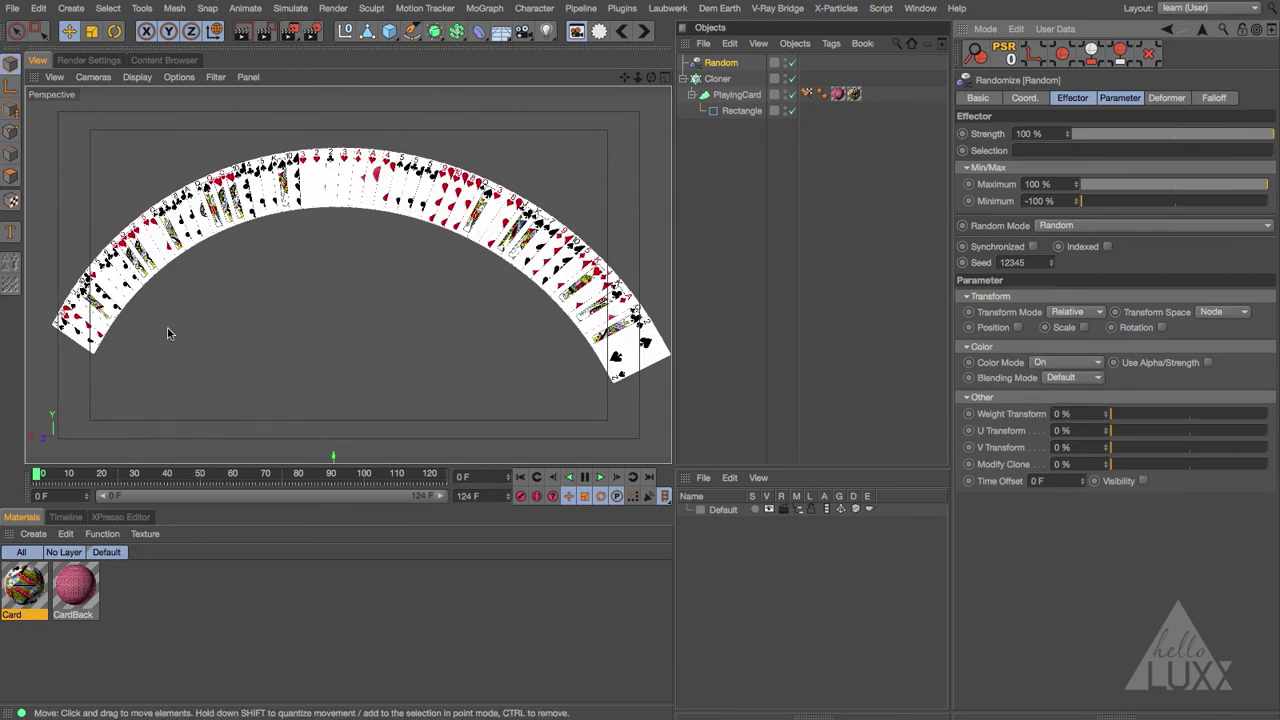
- Examine the card faces close up along the whole fan for duplicates
right_click_drag(84, 289, 150, 270, "alt")
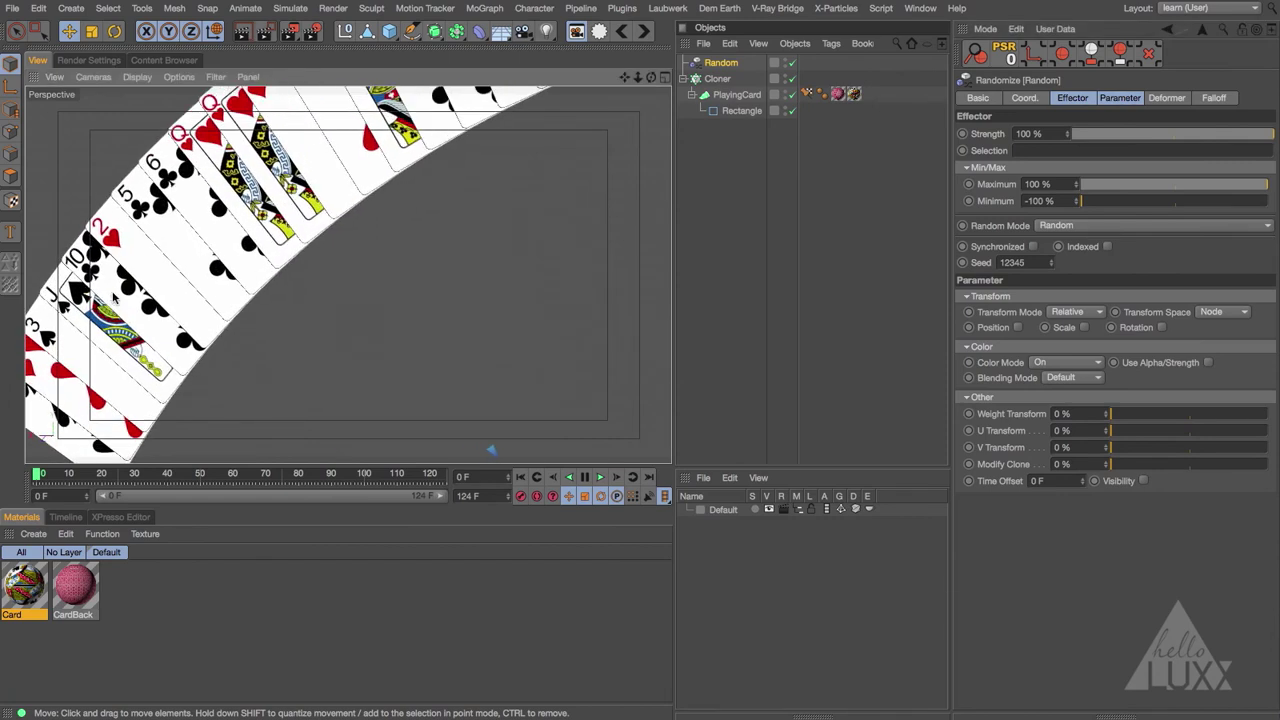
middle_click_drag(150, 270, 252, 243, "alt")
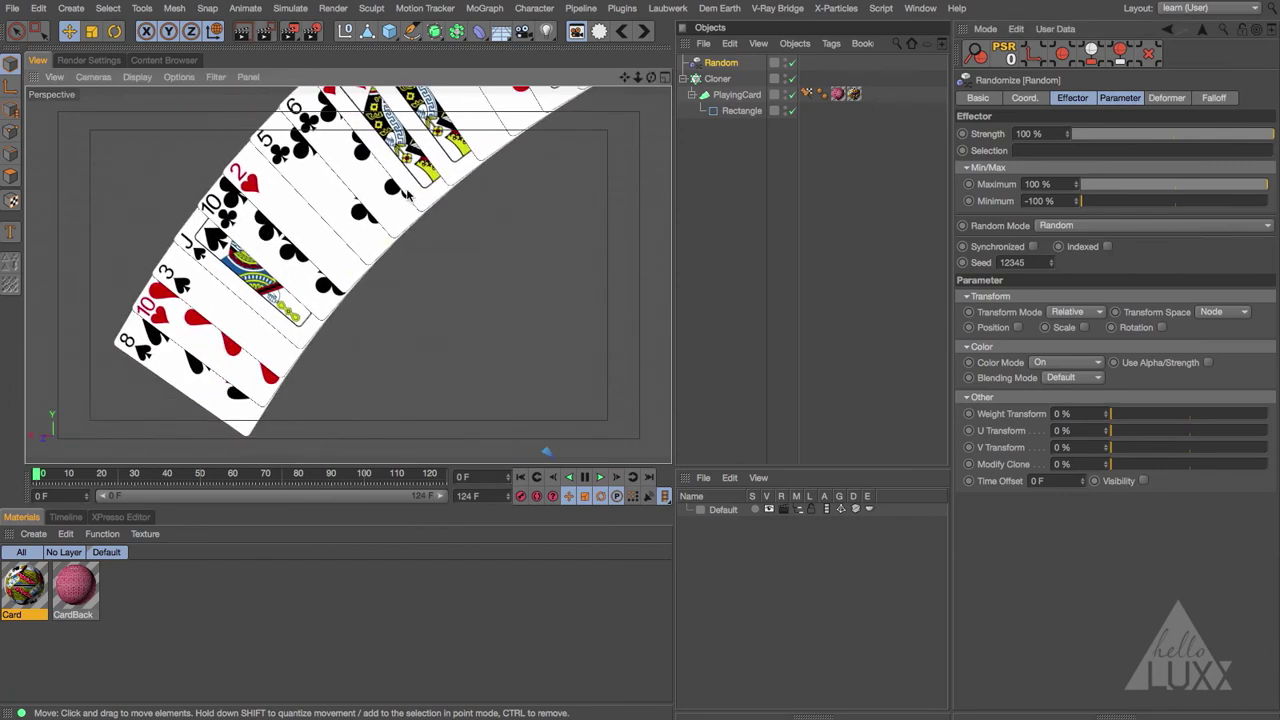
middle_click_drag(401, 175, 360, 257, "alt")
middle_click_drag(385, 208, 353, 250, "alt")
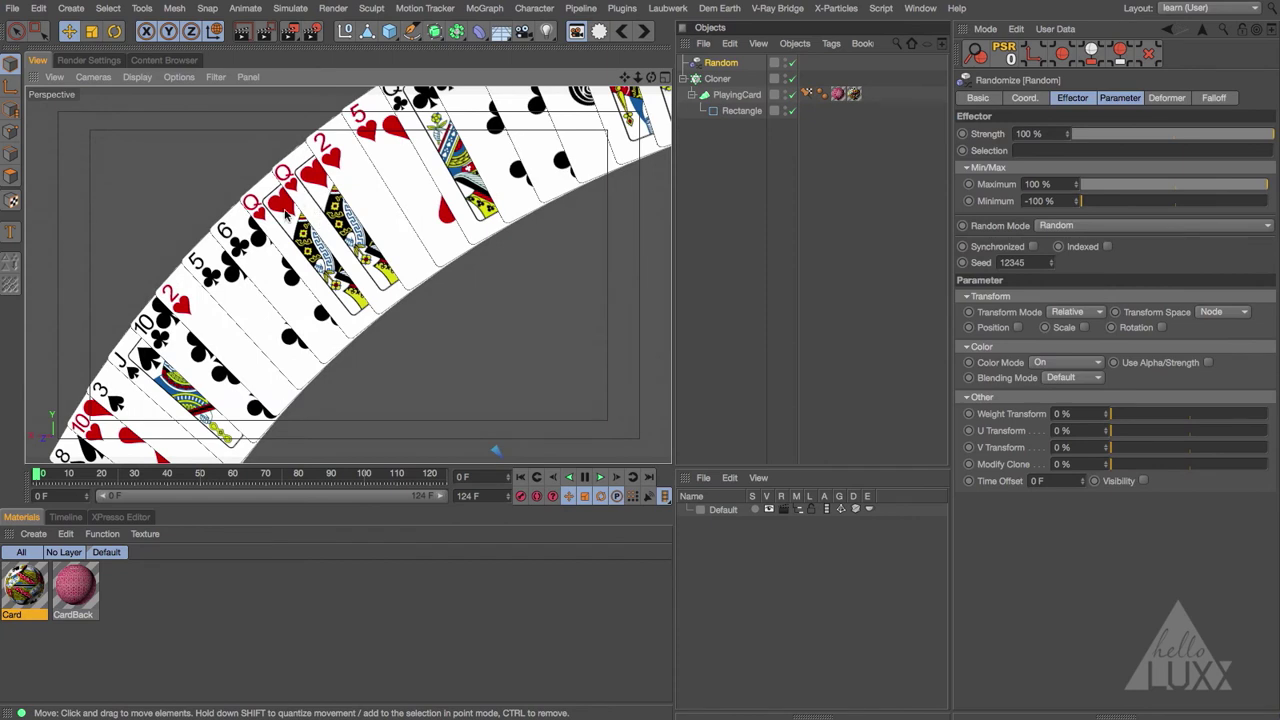
middle_click_drag(387, 208, 362, 255, "alt")
middle_click_drag(434, 200, 338, 226, "alt")
middle_click_drag(424, 166, 376, 247, "alt")
middle_click_drag(478, 226, 450, 222, "alt")
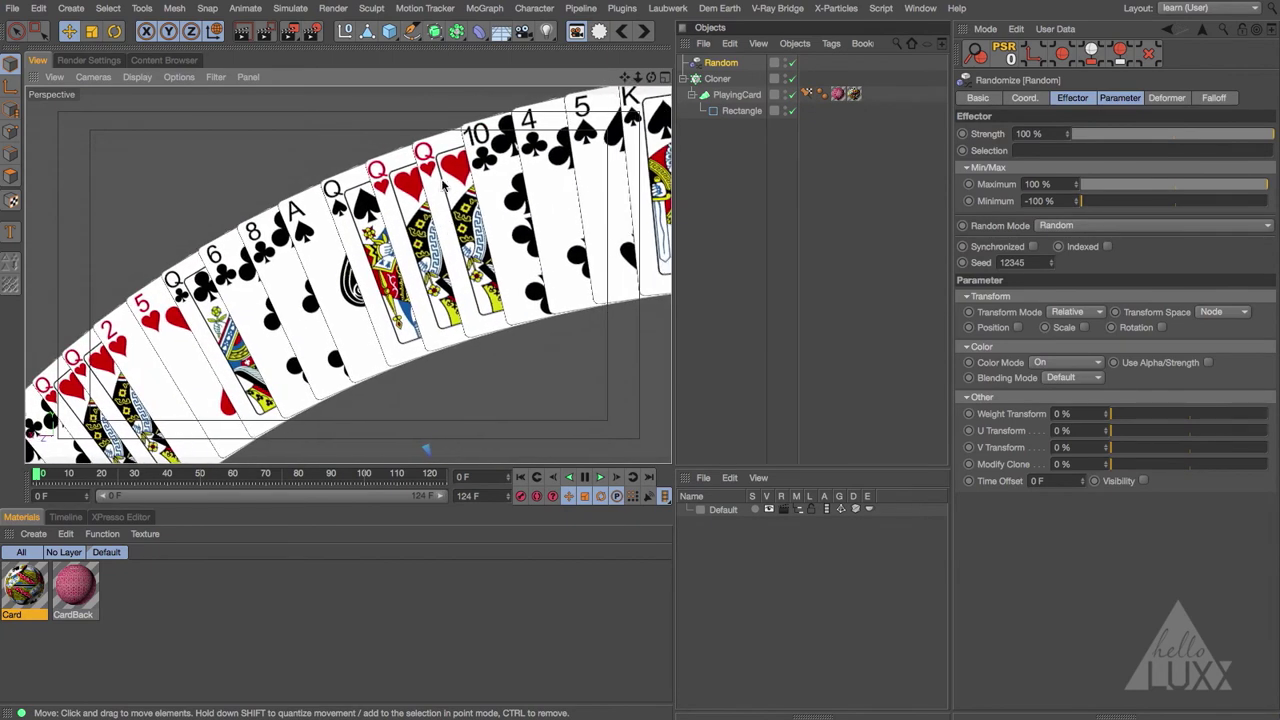
middle_click_drag(506, 182, 361, 205, "alt")
middle_click_drag(482, 201, 428, 211, "alt")
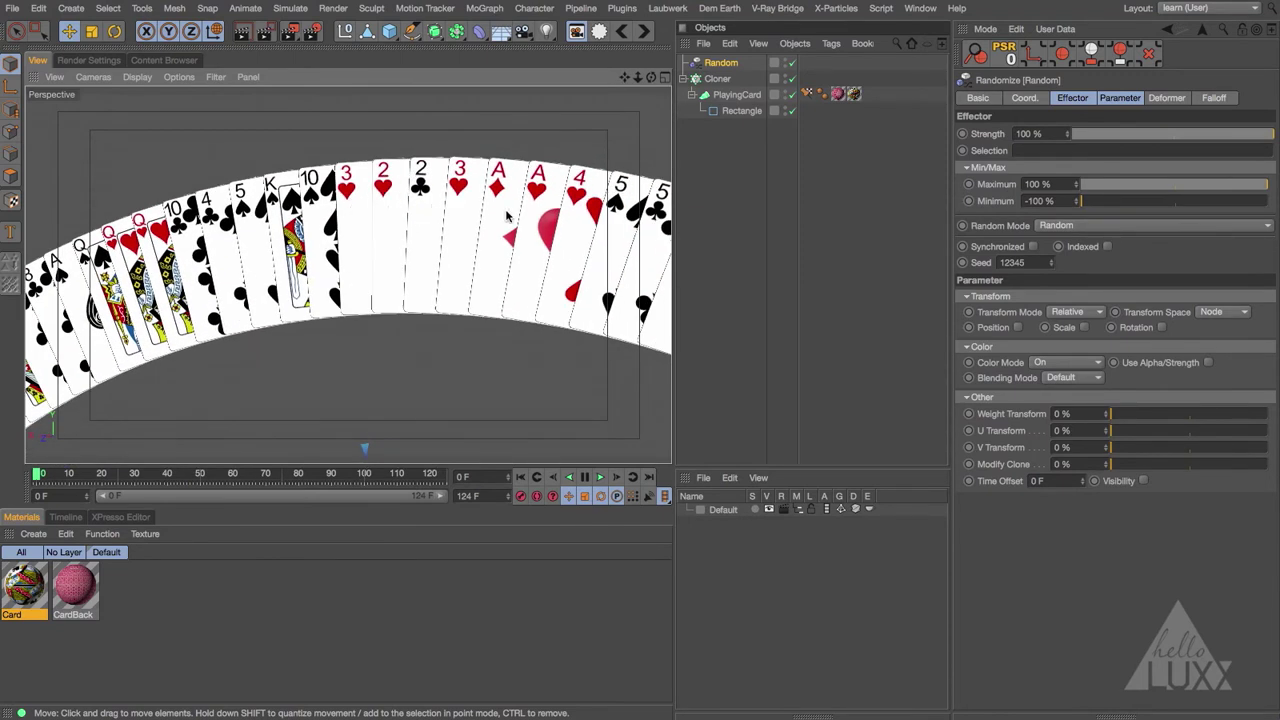
middle_click_drag(577, 227, 350, 214, "alt")
mouse_move(522, 249)
right_mouse_down("alt")
mouse_move(498, 249)
mouse_move(517, 253)
right_mouse_up("alt")
mouse_move(556, 287)
middle_mouse_down("alt")
mouse_move(551, 243)
mouse_move(530, 234)
middle_mouse_up("alt")
right_click_drag(530, 234, 493, 238, "alt")
middle_click_drag(493, 238, 481, 219, "alt")
middle_click_drag(348, 274, 324, 250, "alt")
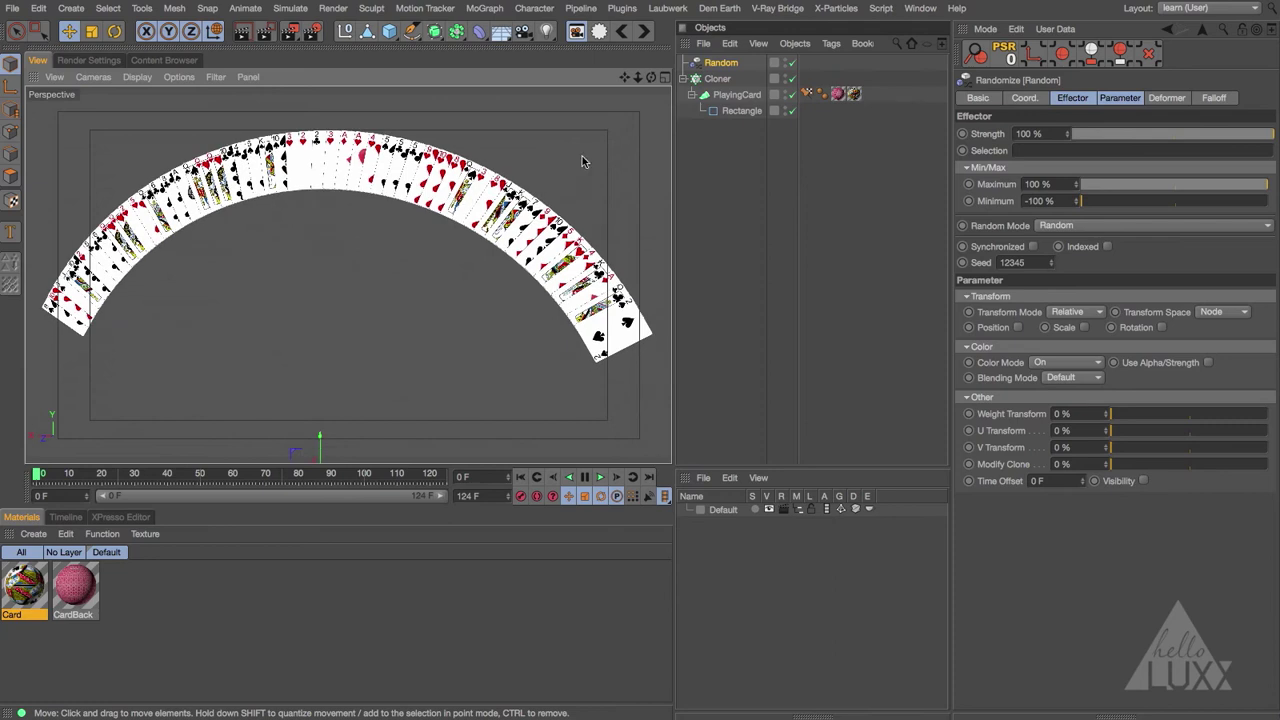
- Move the Random effector below the Cloner hierarchy and set its Minimum to 0 %
left_click_drag(721, 66, 716, 111)
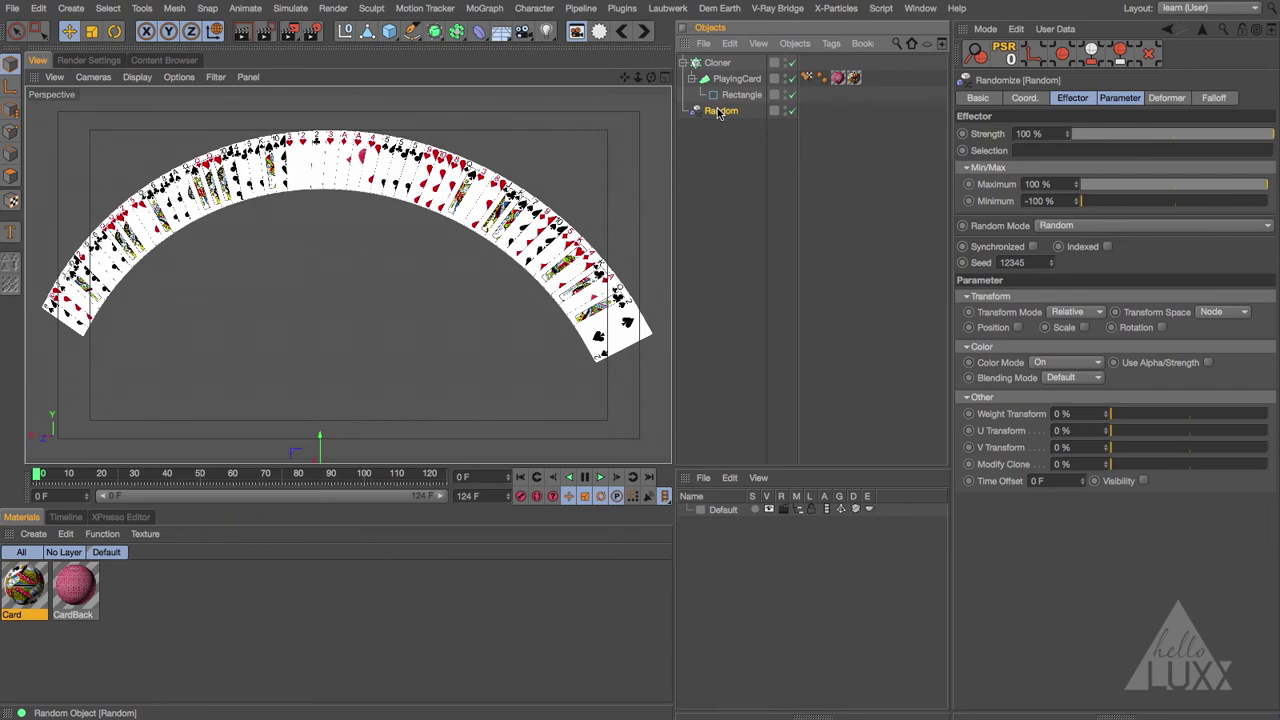
left_click(1072, 98)
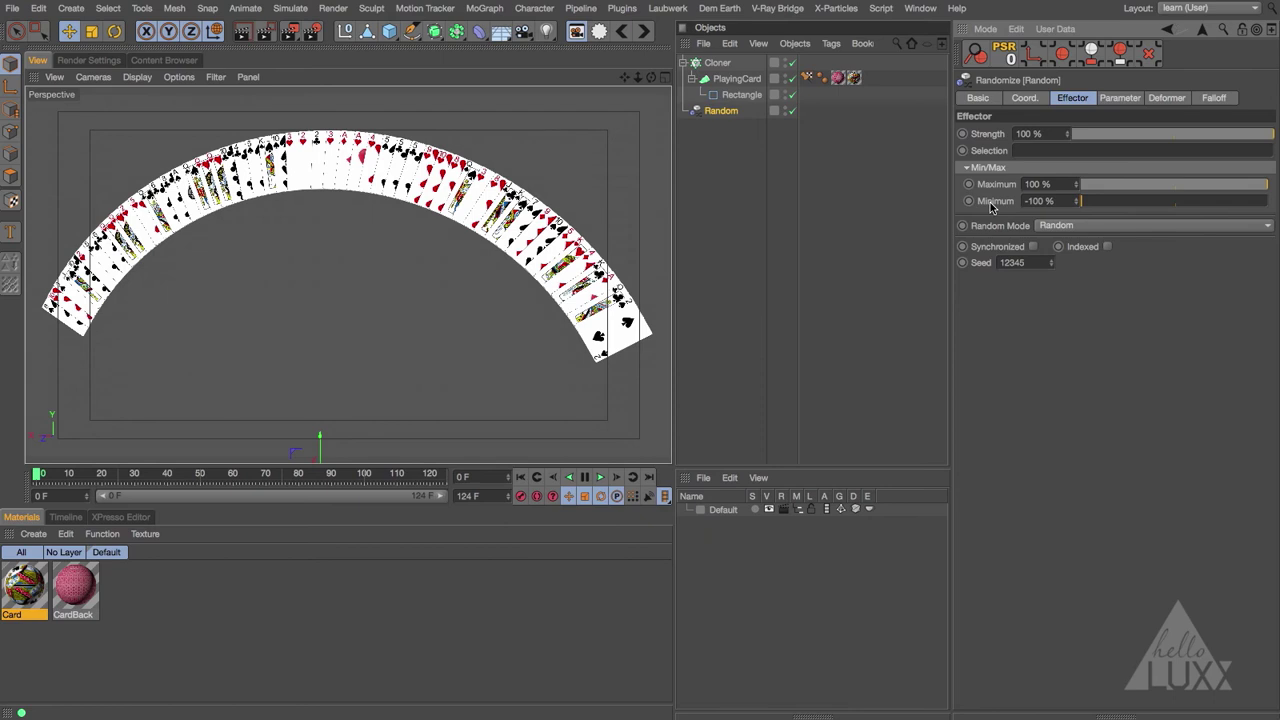
left_click_drag(1083, 205, 1140, 201)
key("Return")
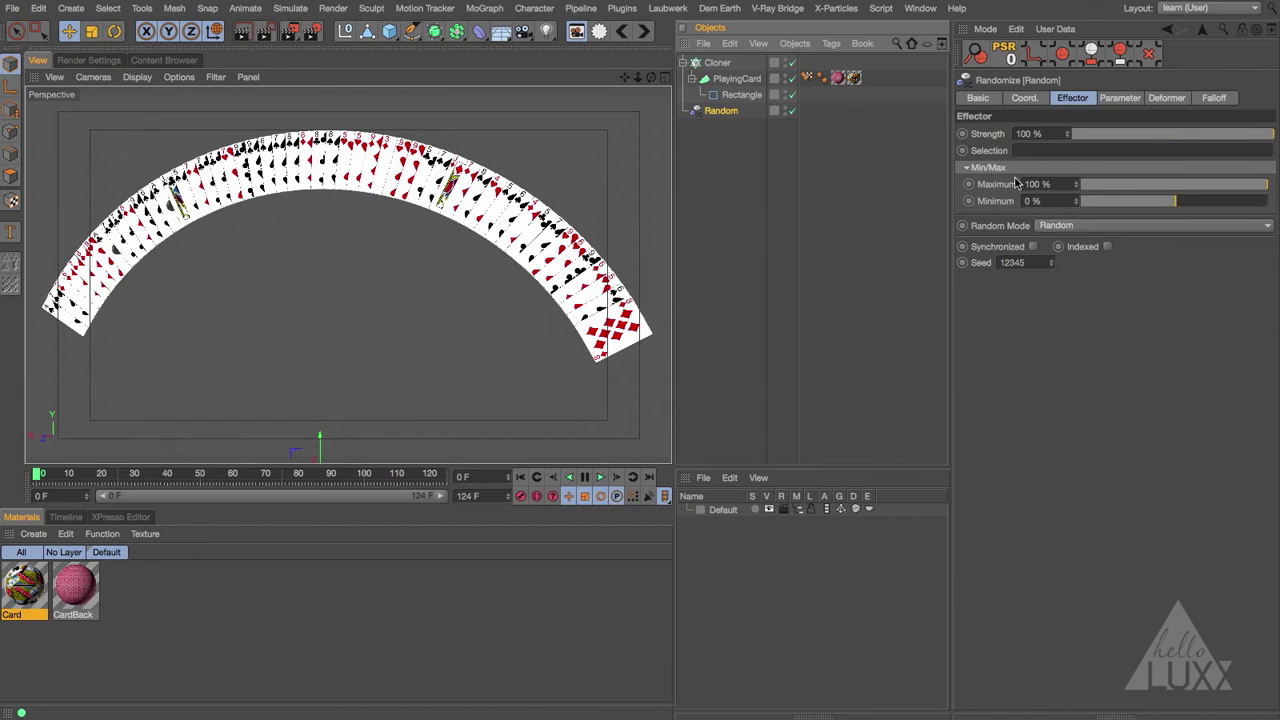
left_click(1000, 227)
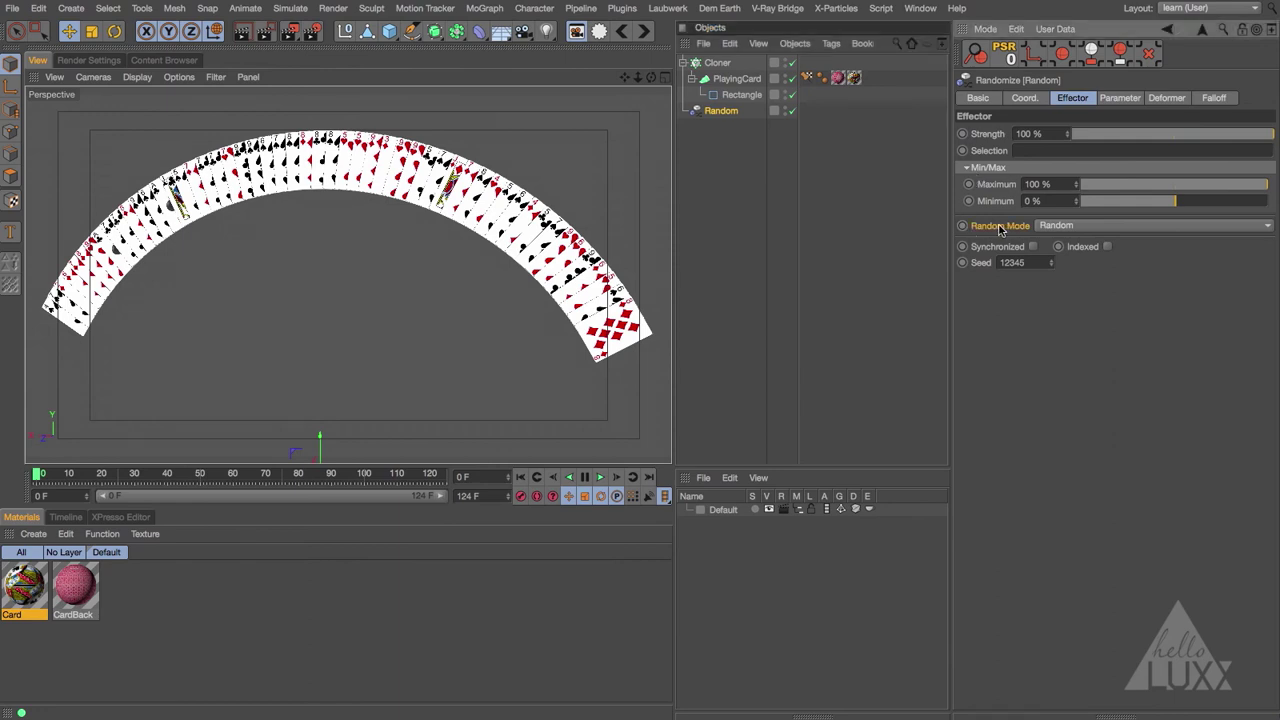
- Set the Random effector's Random Mode to Sorted and check the Card material's Multi Shader texture
left_click(1071, 226)
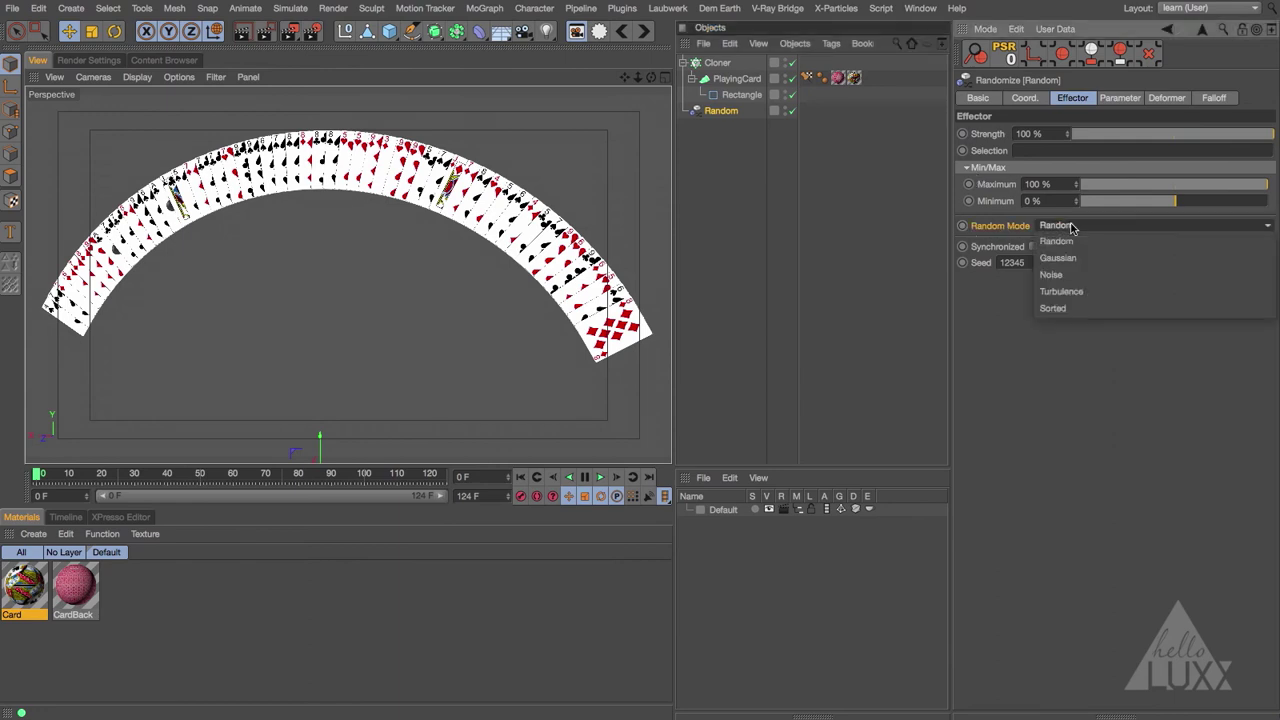
left_click(1053, 309)
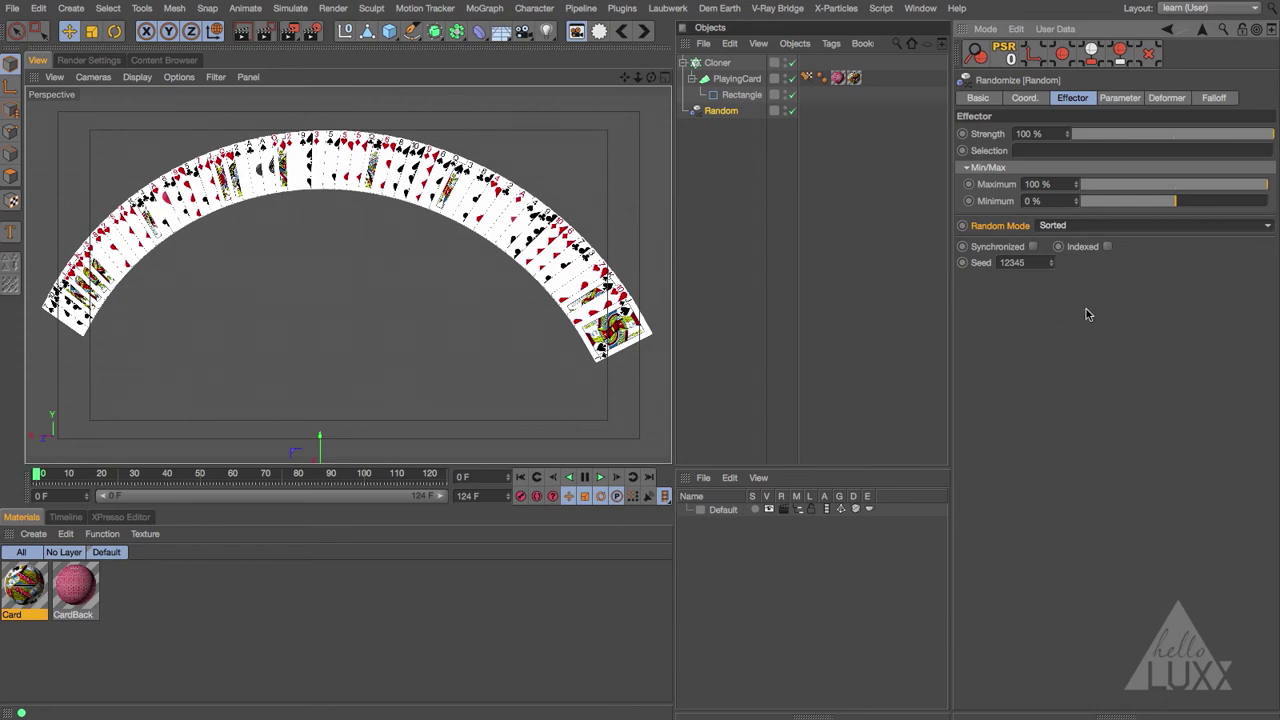
left_click(22, 590)
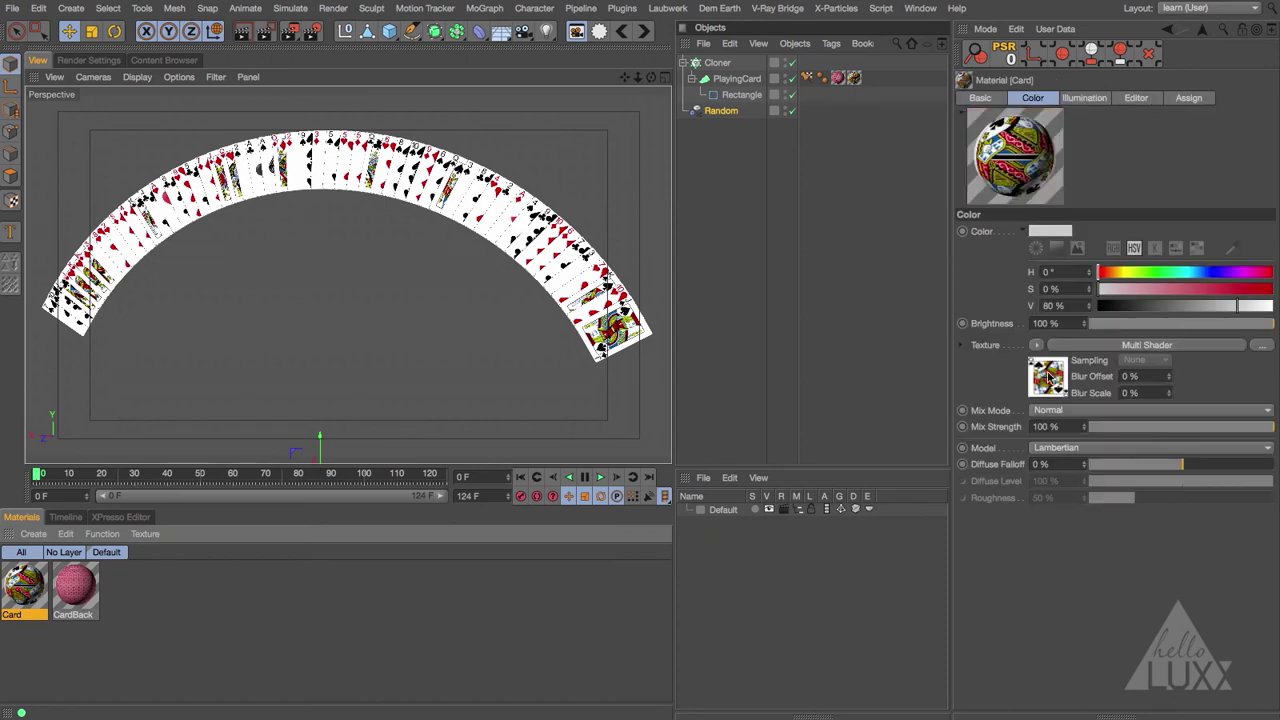
left_click(722, 112)
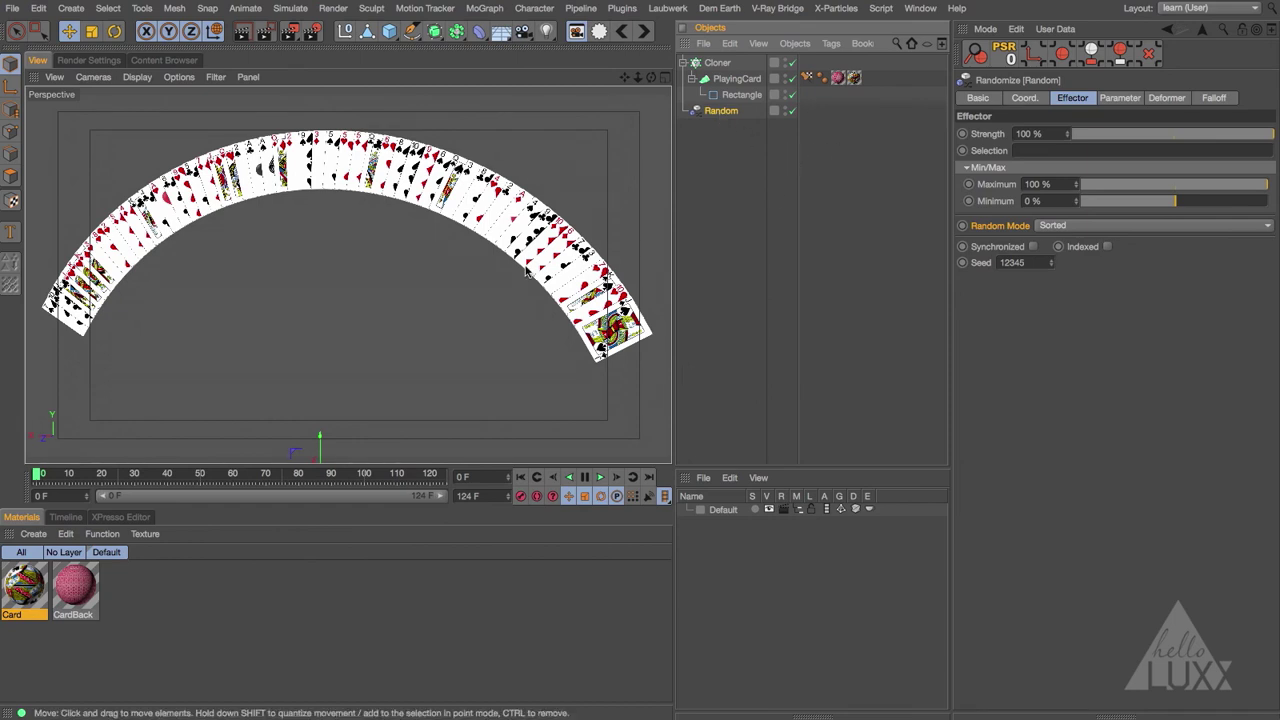
- Examine the sorted card faces close up from one end of the fan to the other for duplicates
middle_click_drag(82, 277, 213, 247, "alt")
scroll(176, 271, "up", 8)
middle_click_drag(319, 176, 266, 291, "alt")
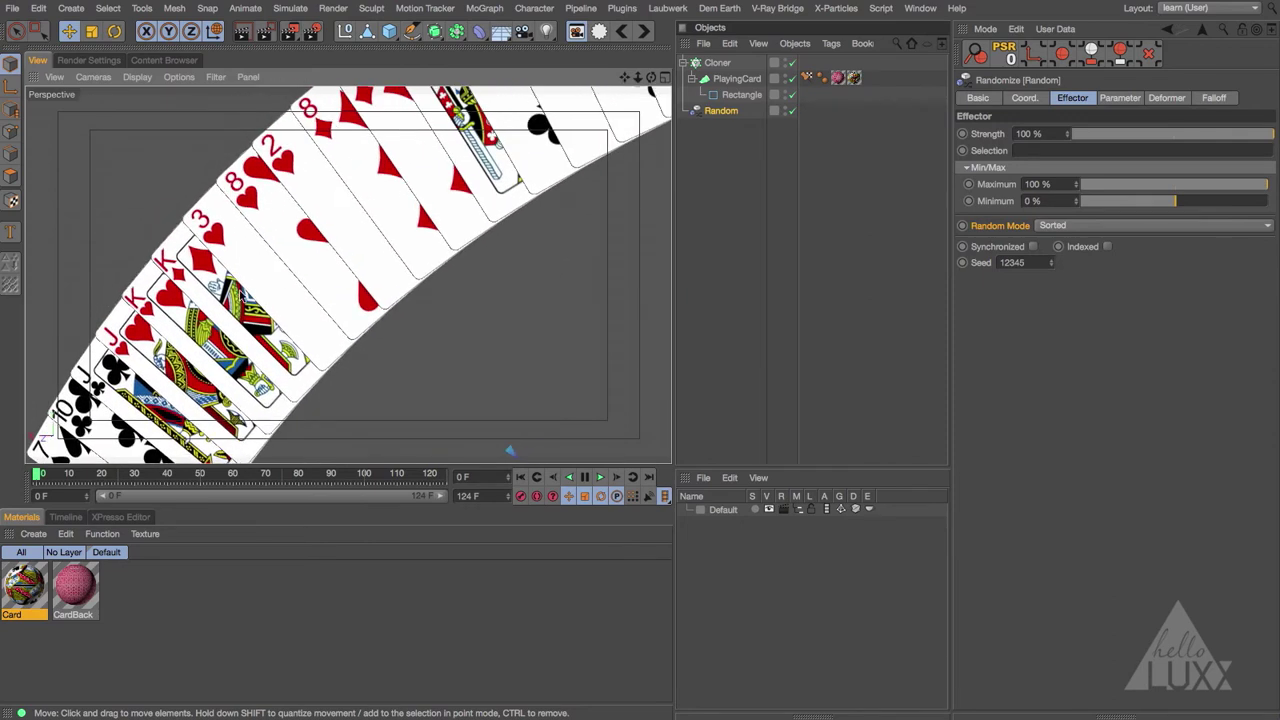
middle_click_drag(351, 227, 337, 266, "alt")
scroll(350, 258, "down", 1)
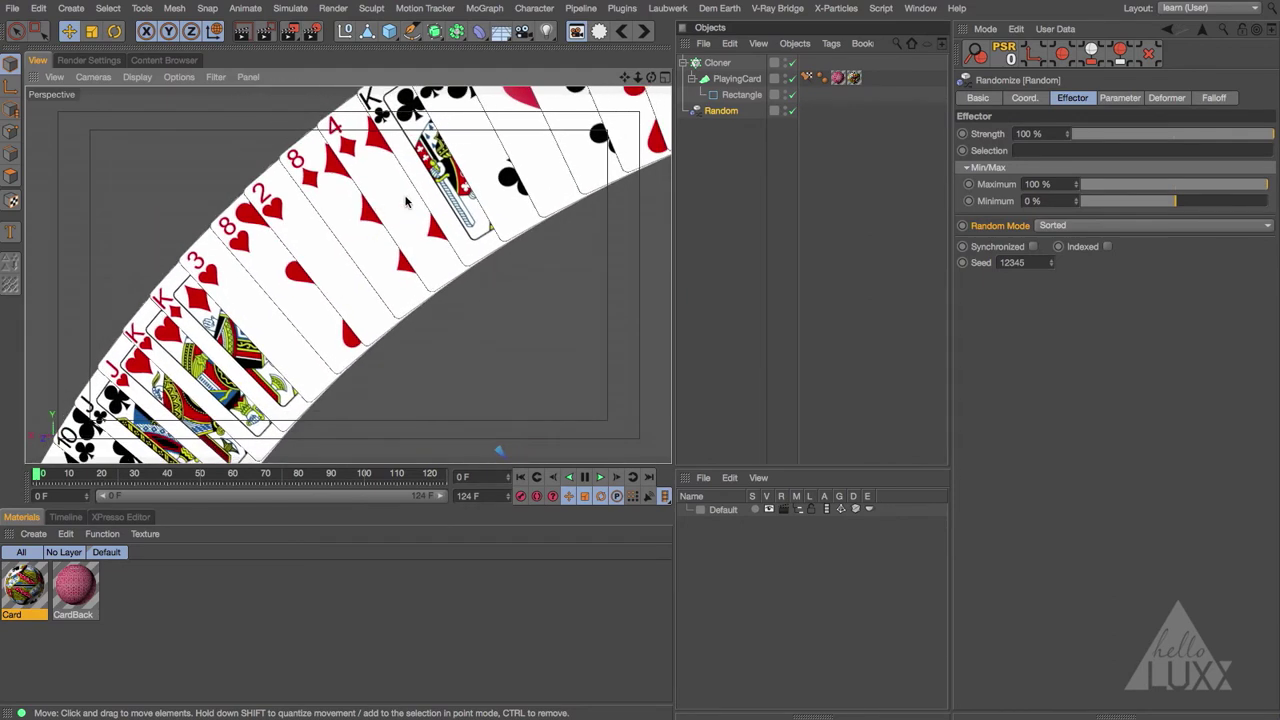
middle_click_drag(430, 199, 419, 239, "alt")
scroll(419, 239, "down", 3)
middle_click_drag(486, 193, 344, 224, "alt")
middle_click_drag(535, 281, 338, 236, "alt")
right_click_drag(500, 290, 420, 290, "alt")
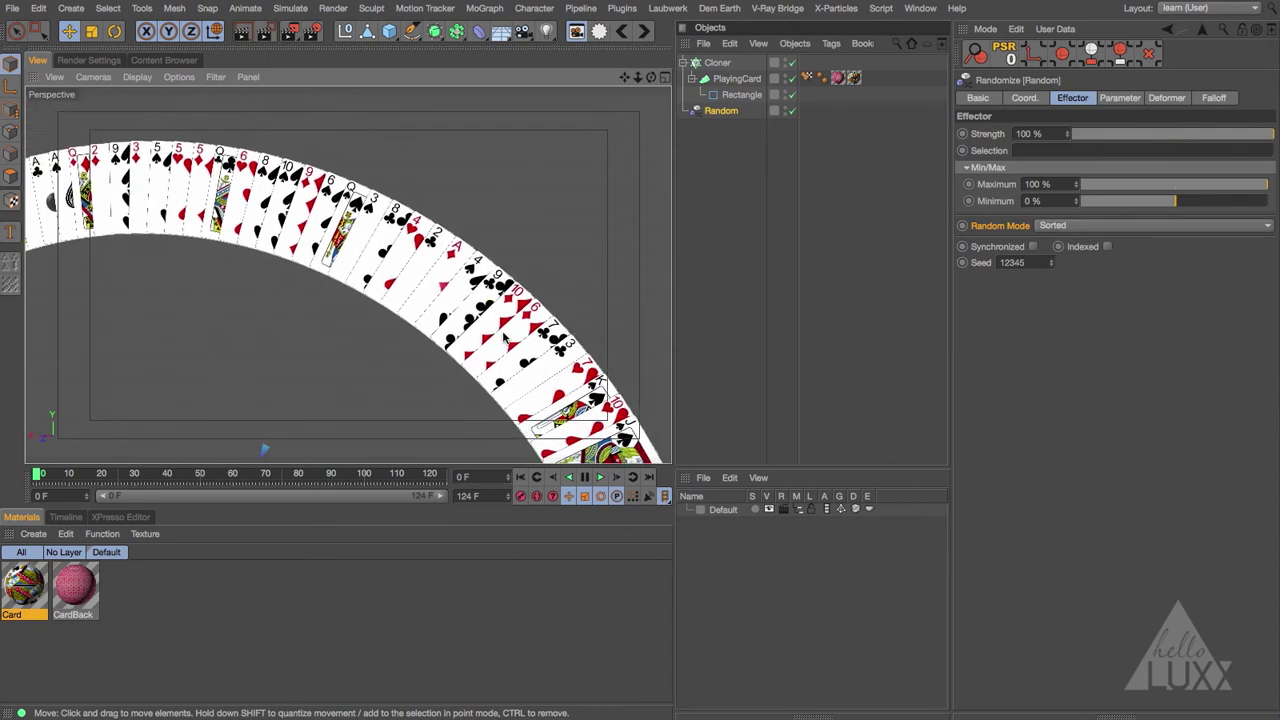
middle_click_drag(508, 340, 484, 278, "alt")
middle_click_drag(459, 231, 421, 213, "alt")
left_click_drag(421, 213, 466, 222, "alt")
middle_click_drag(466, 222, 338, 193, "alt")
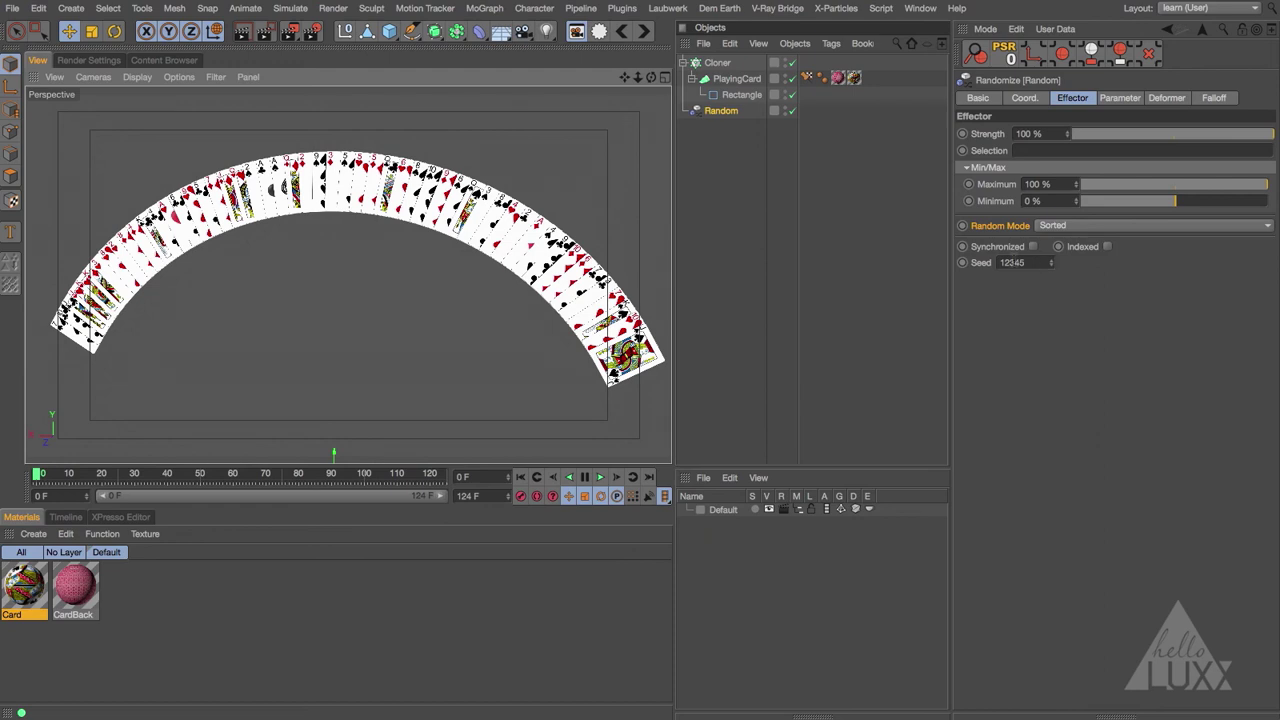
- Reshuffle the deck by raising the Random effector's Seed step by step to 12356
left_click_drag(1033, 264, 949, 263)
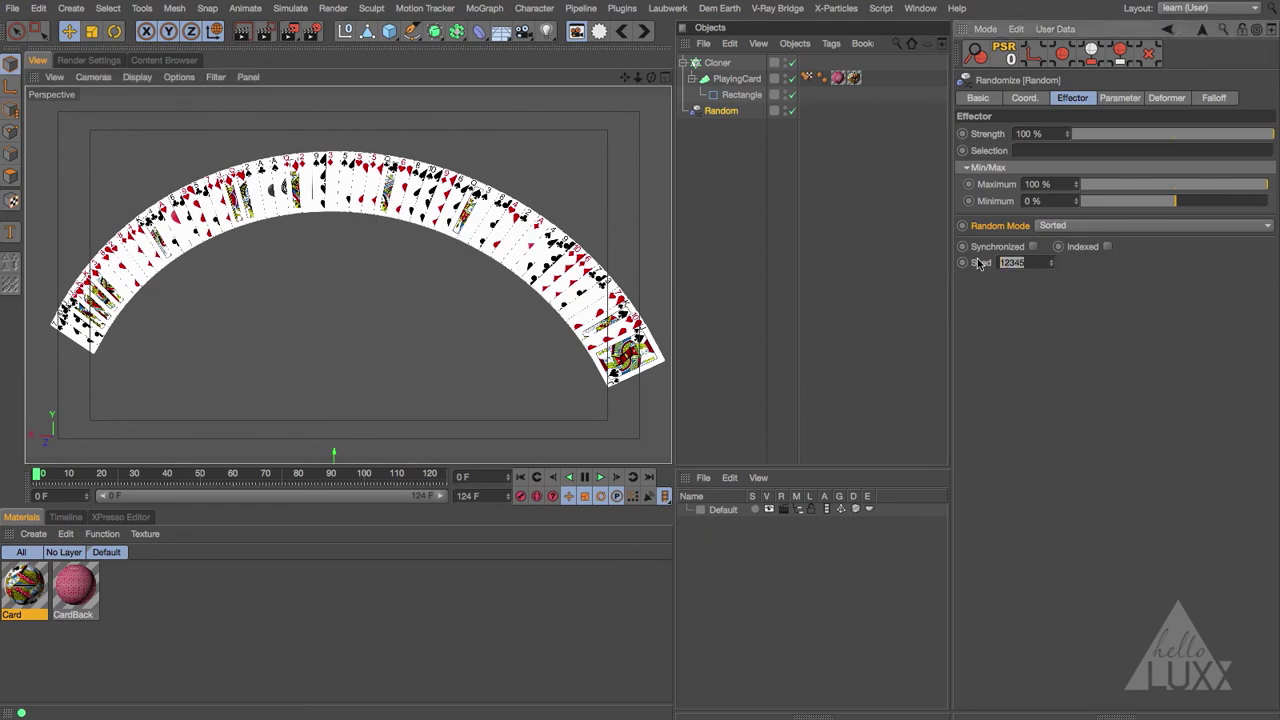
left_click(1051, 259)
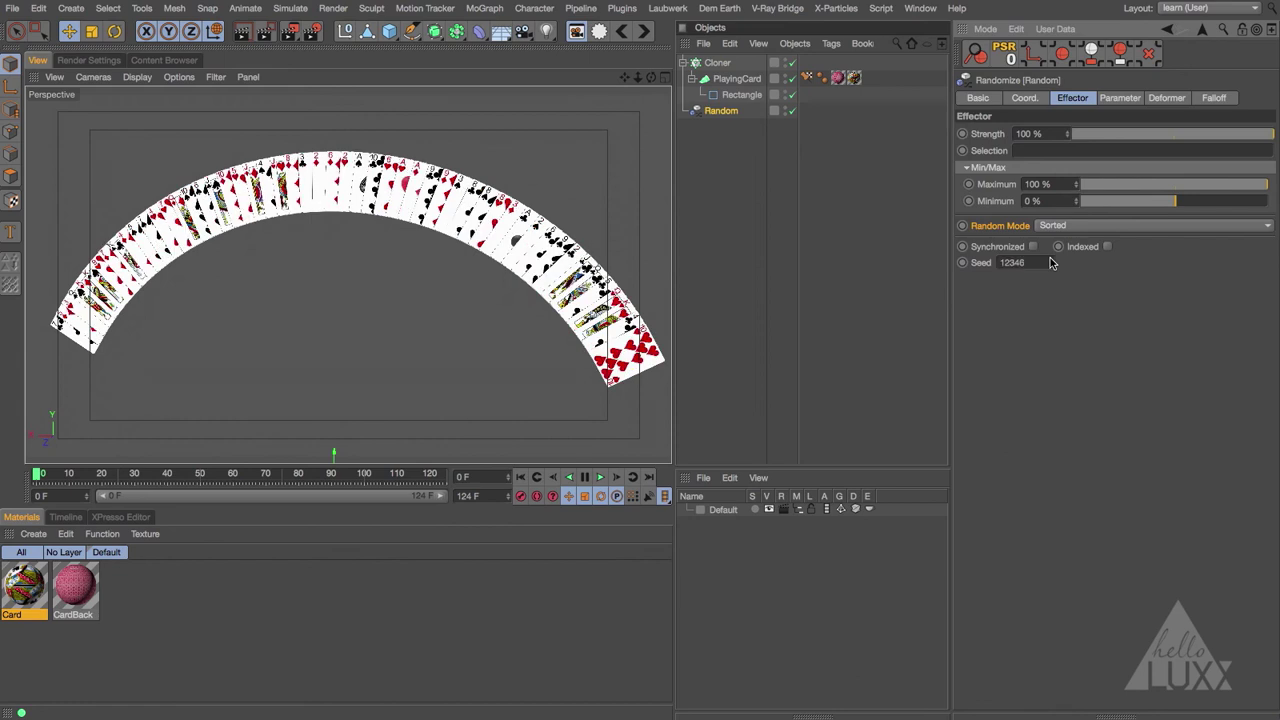
left_click(1051, 259)
left_click(1051, 259)
left_click(1051, 259)
left_click(1051, 259)
left_click(1051, 259)
left_click(1051, 259)
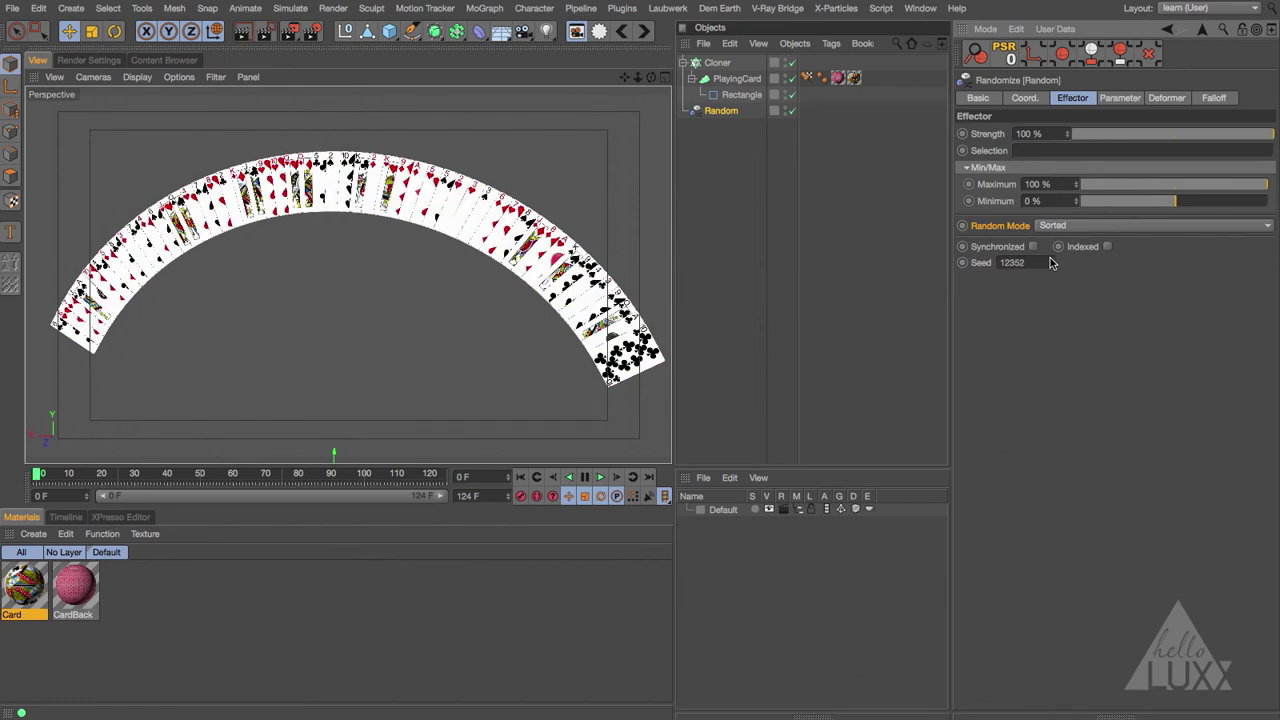
left_click(1051, 259)
left_click(1051, 259)
left_click(1051, 259)
left_click(1051, 259)
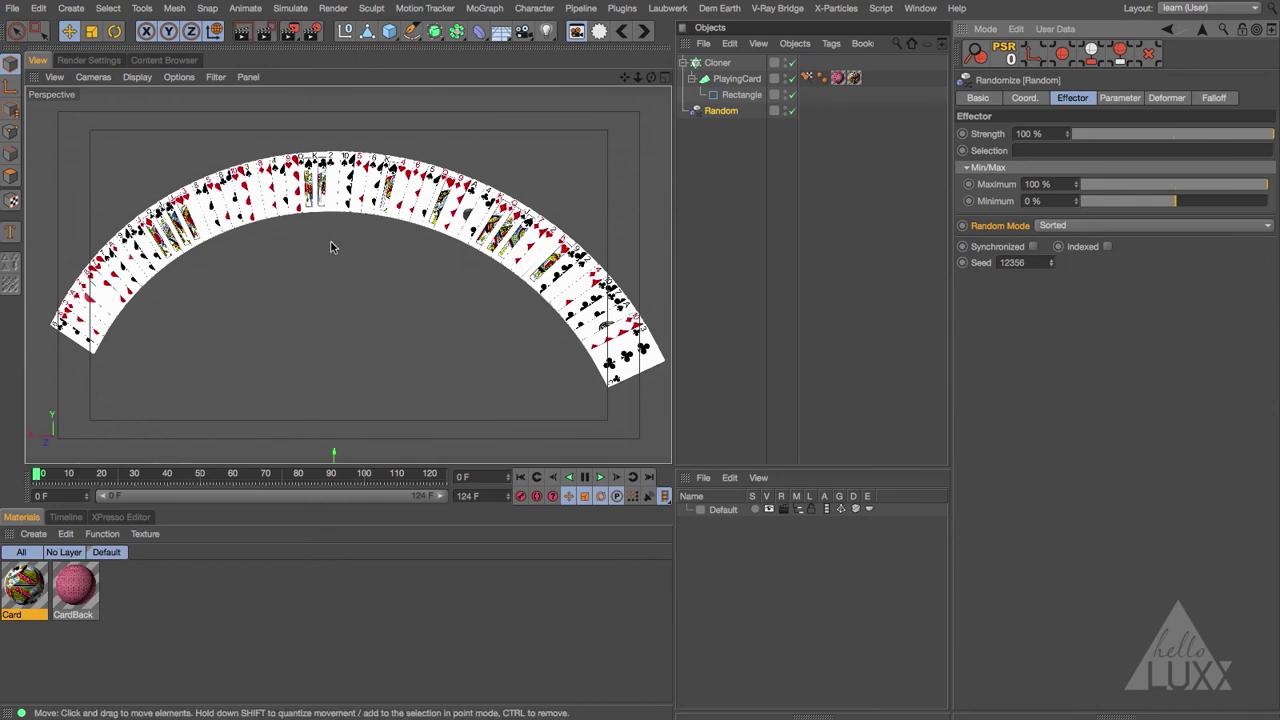
- Examine the reshuffled card faces close up around the middle of the fan
middle_click_drag(314, 230, 306, 298, "alt")
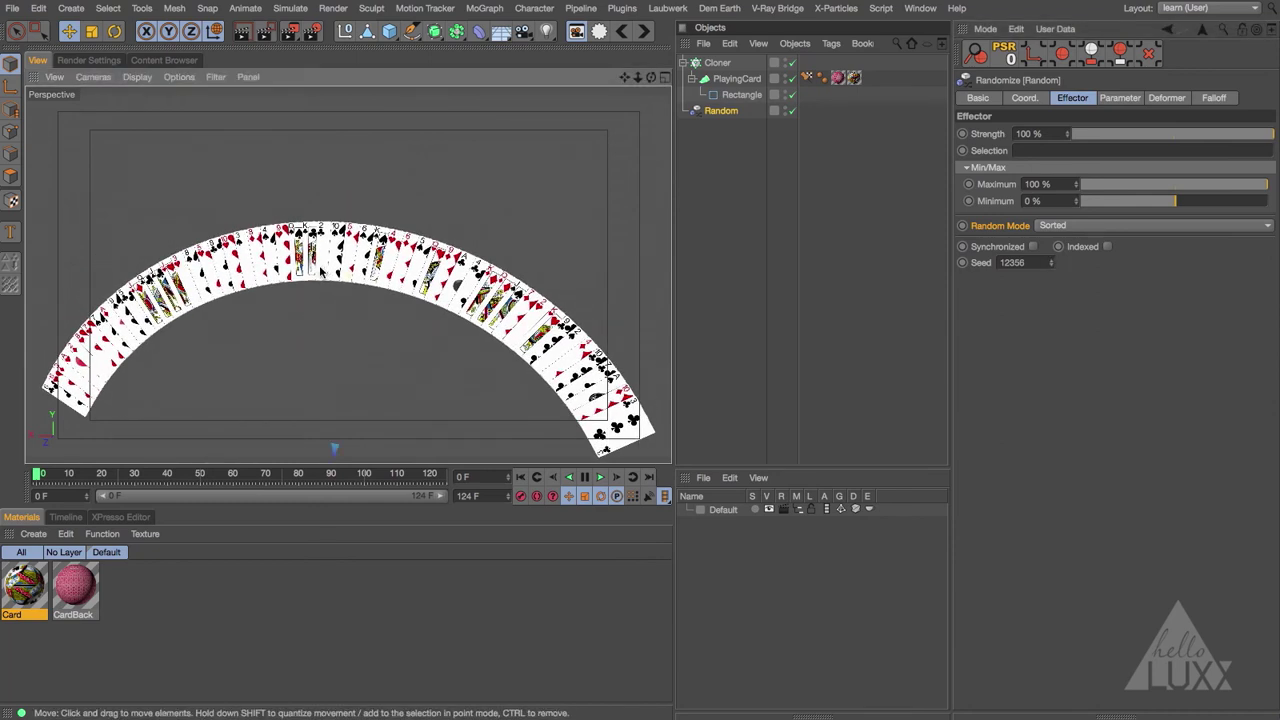
right_click_drag(346, 257, 470, 239, "alt")
middle_click_drag(300, 257, 403, 257, "alt")
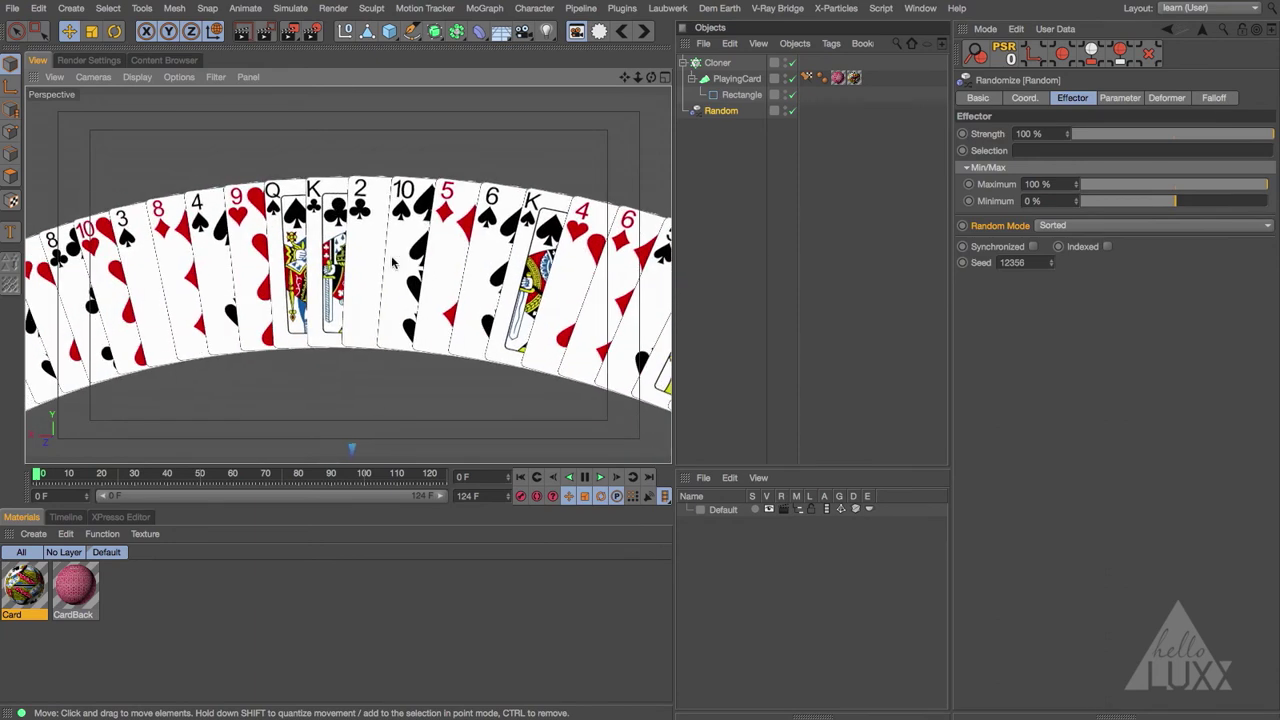
mouse_move(372, 260)
right_mouse_down("alt")
mouse_move(418, 254)
mouse_move(374, 249)
right_mouse_up("alt")
middle_click_drag(374, 249, 330, 259, "alt")
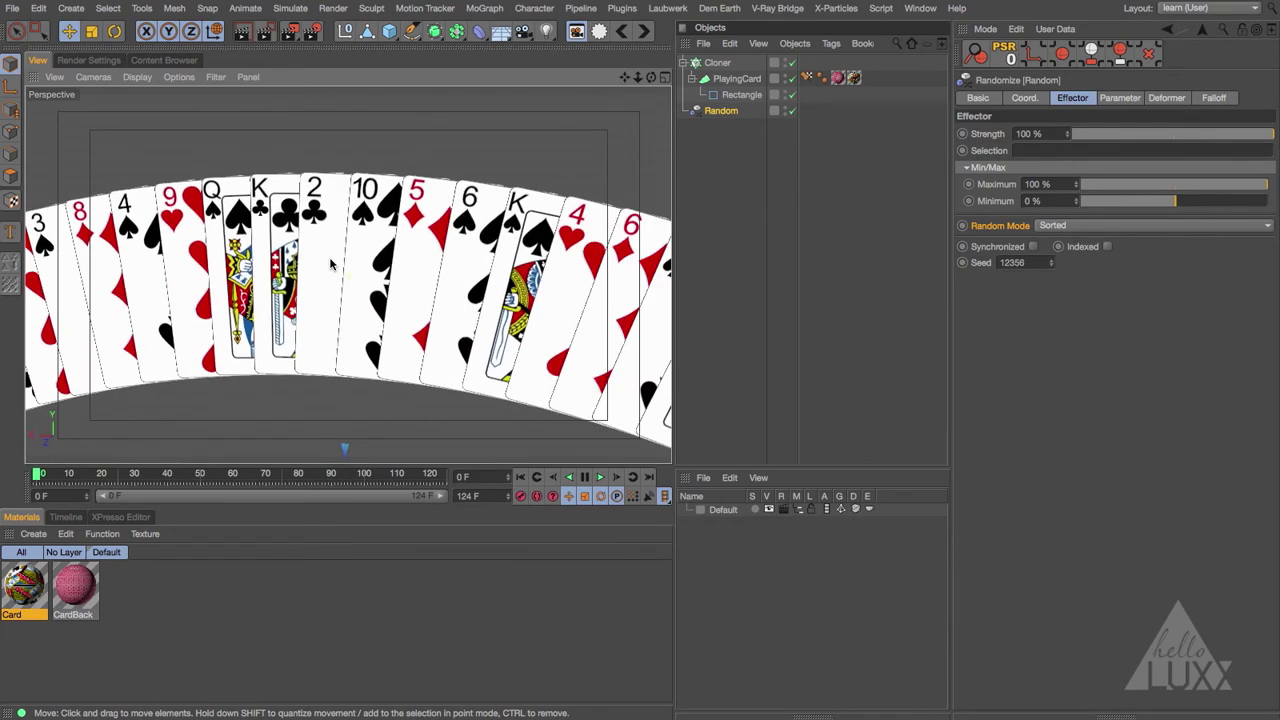
mouse_move(330, 259)
right_mouse_down("alt")
mouse_move(355, 255)
mouse_move(329, 259)
right_mouse_up("alt")
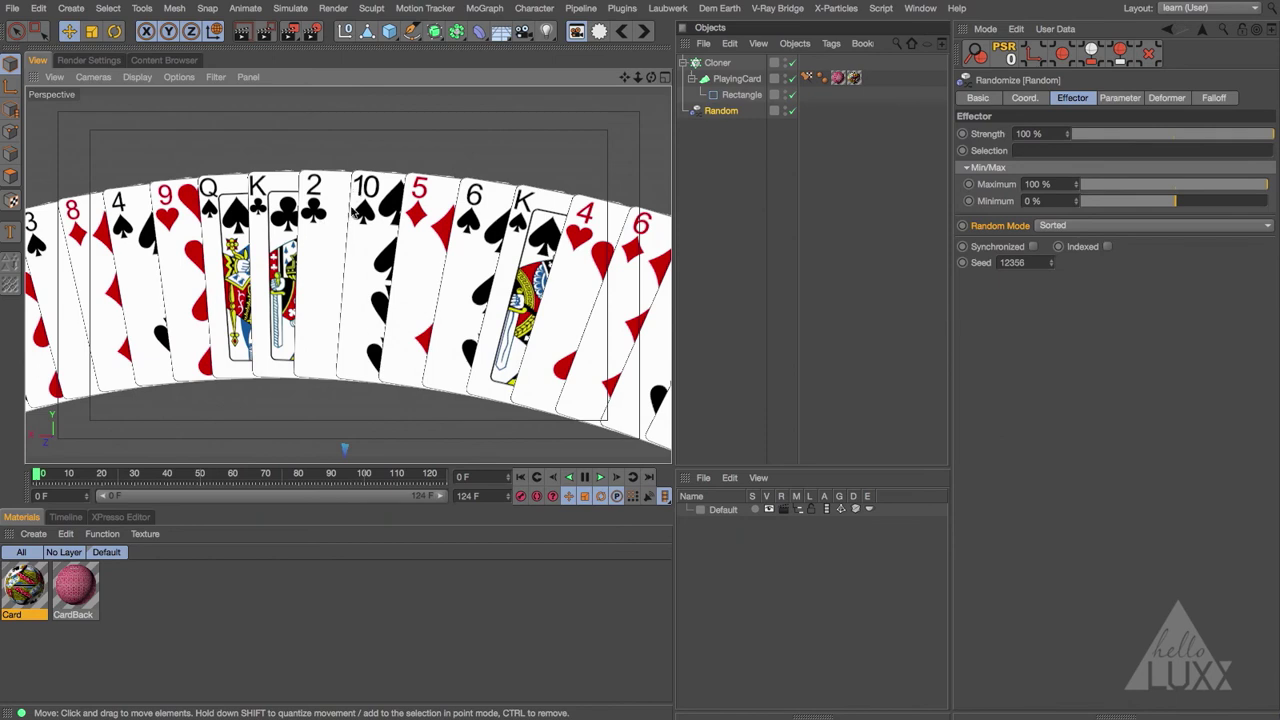
middle_click_drag(350, 206, 350, 295, "alt")
scroll(386, 335, "down", 3)
scroll(347, 327, "up", 2)
scroll(349, 331, "down", 3)
left_click_drag(380, 322, 410, 306, "alt")
- Create a MoGraph Selection on the Cloner containing only the two of clubs at the middle of the fan
left_click(714, 63)
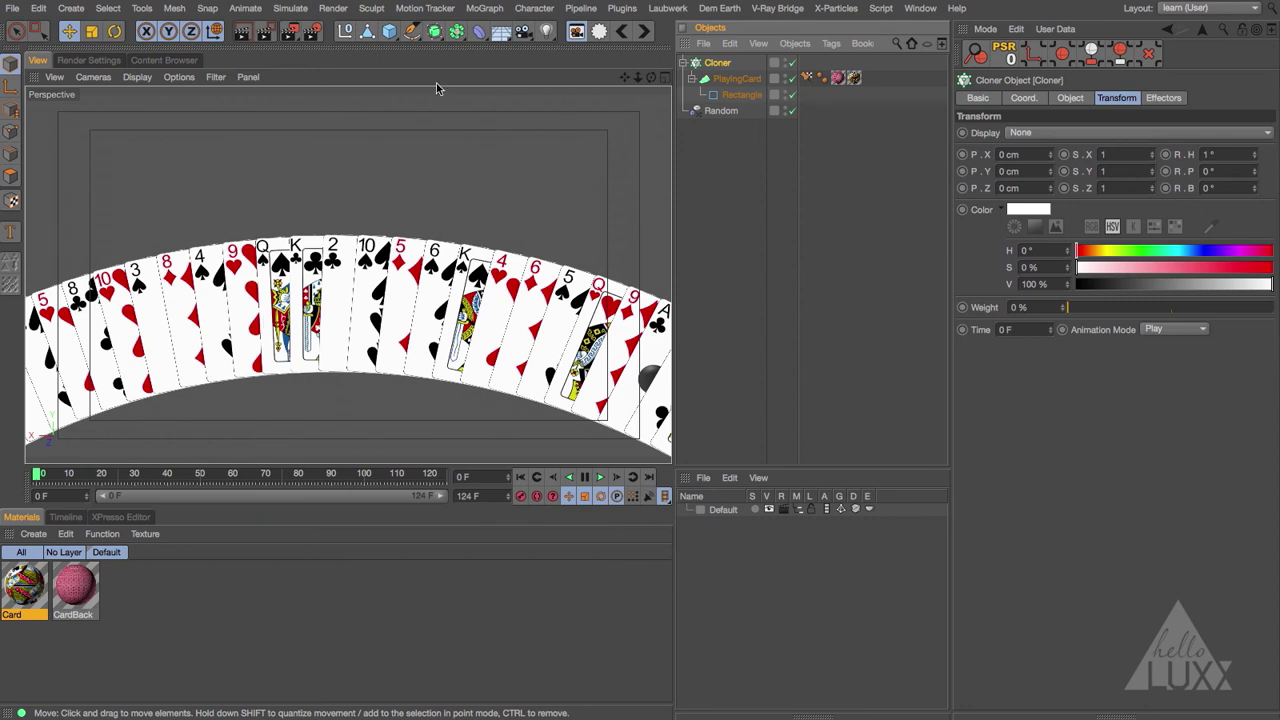
left_click(485, 8)
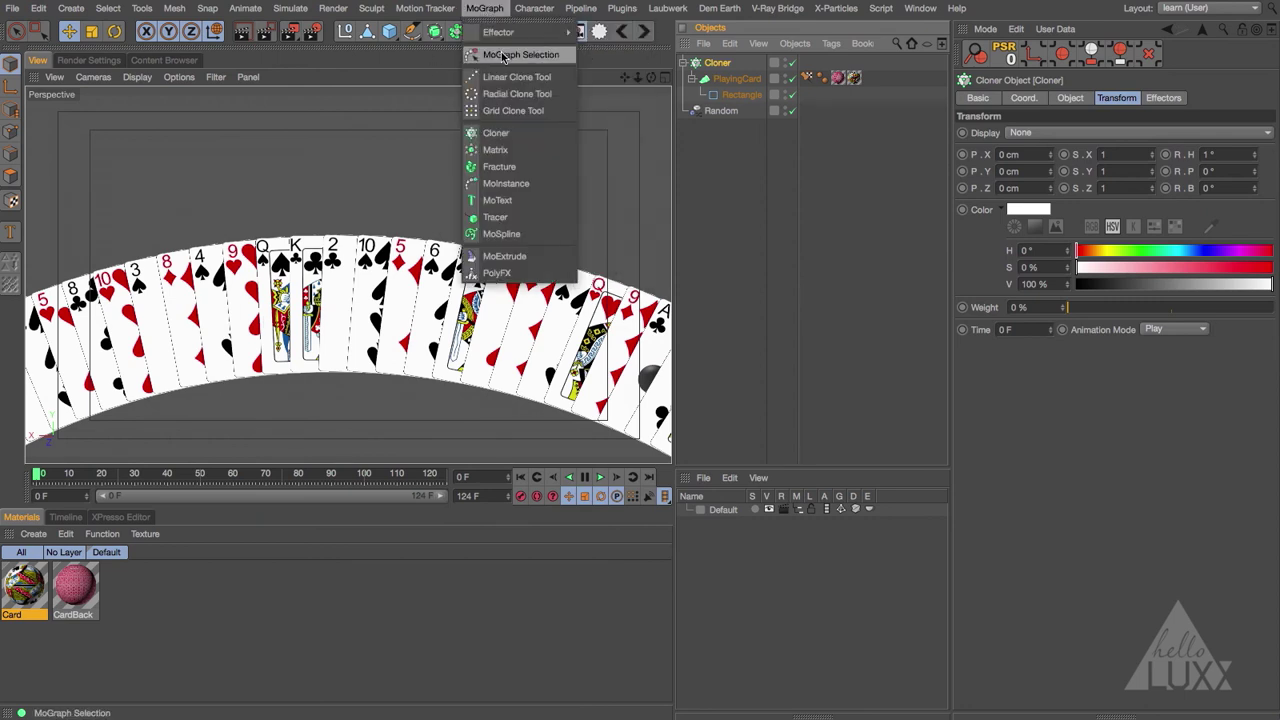
left_click(503, 55)
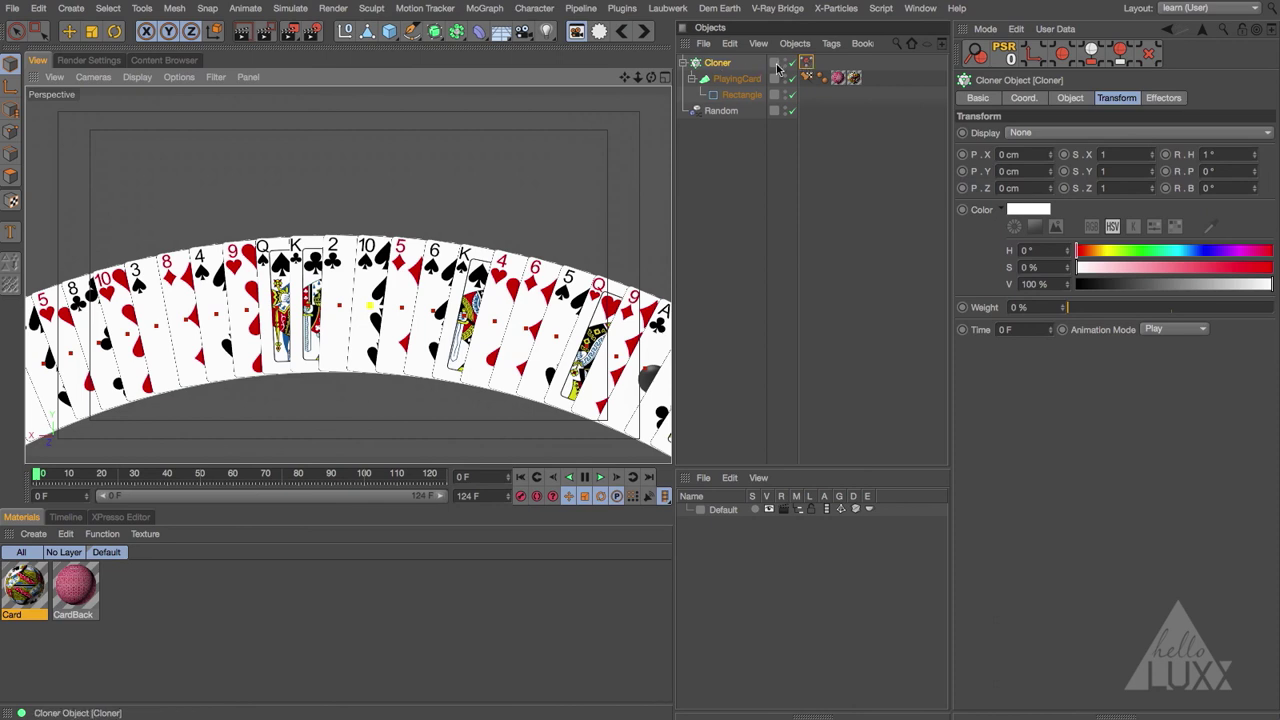
- Add a Plain effector limited to the Cloner's MoGraph Selection and check its Selection setting
left_click(484, 8)
mouse_move(540, 32)
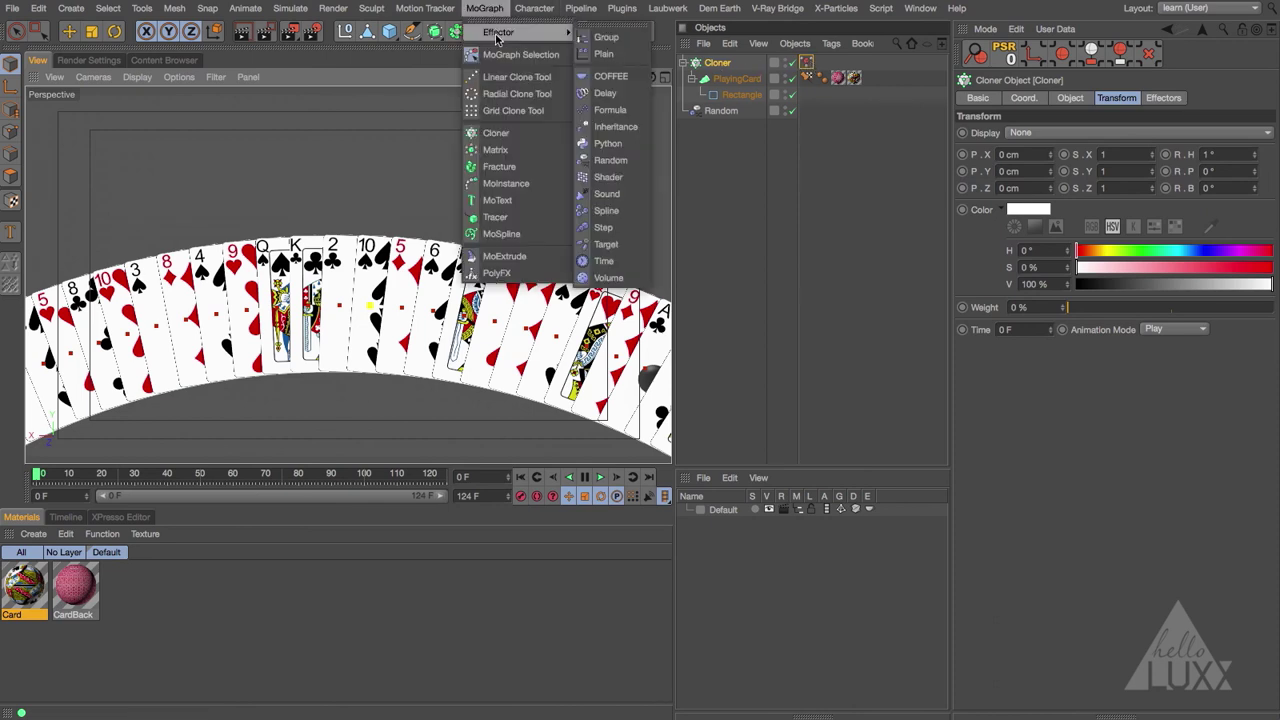
left_click(617, 58)
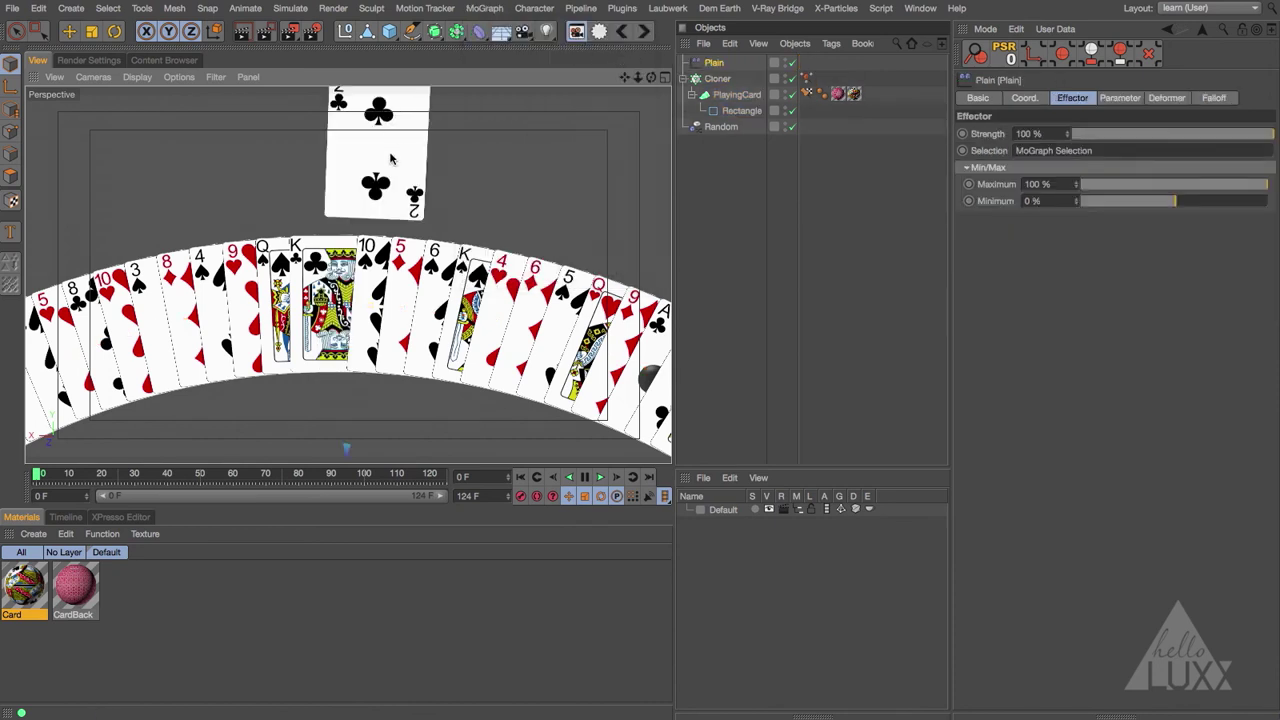
left_click(991, 153)
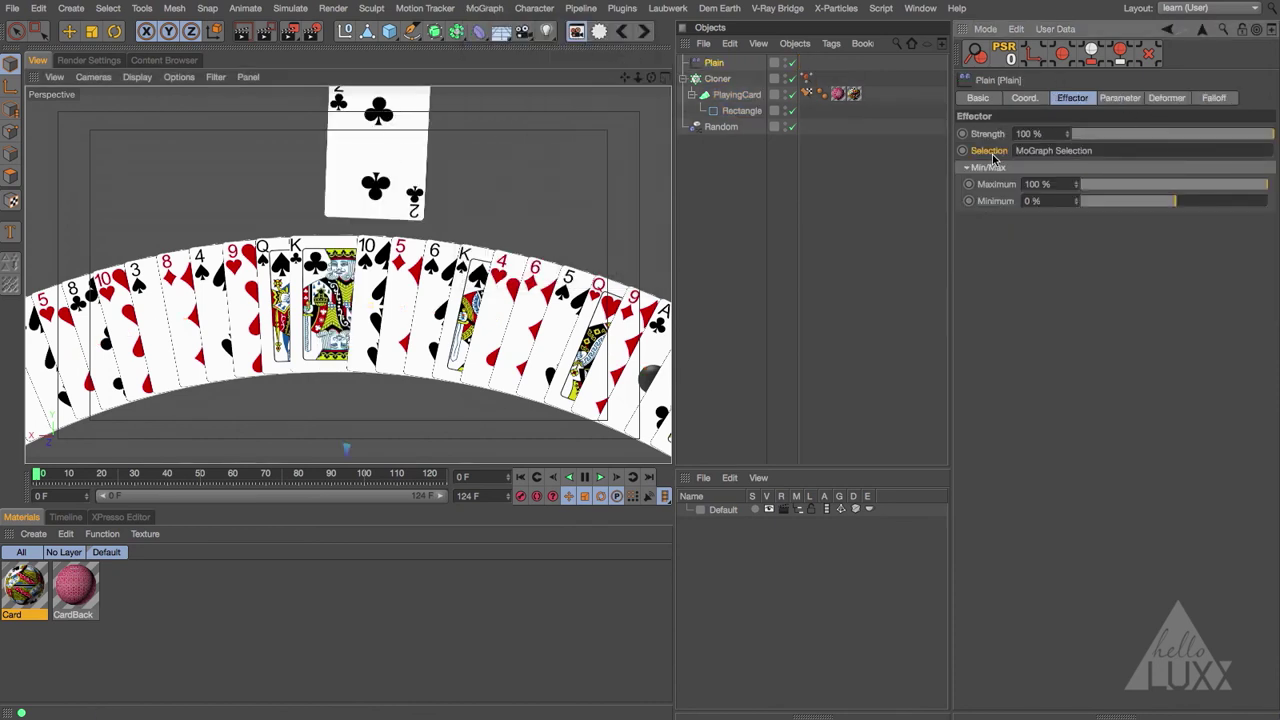
left_click(1115, 152)
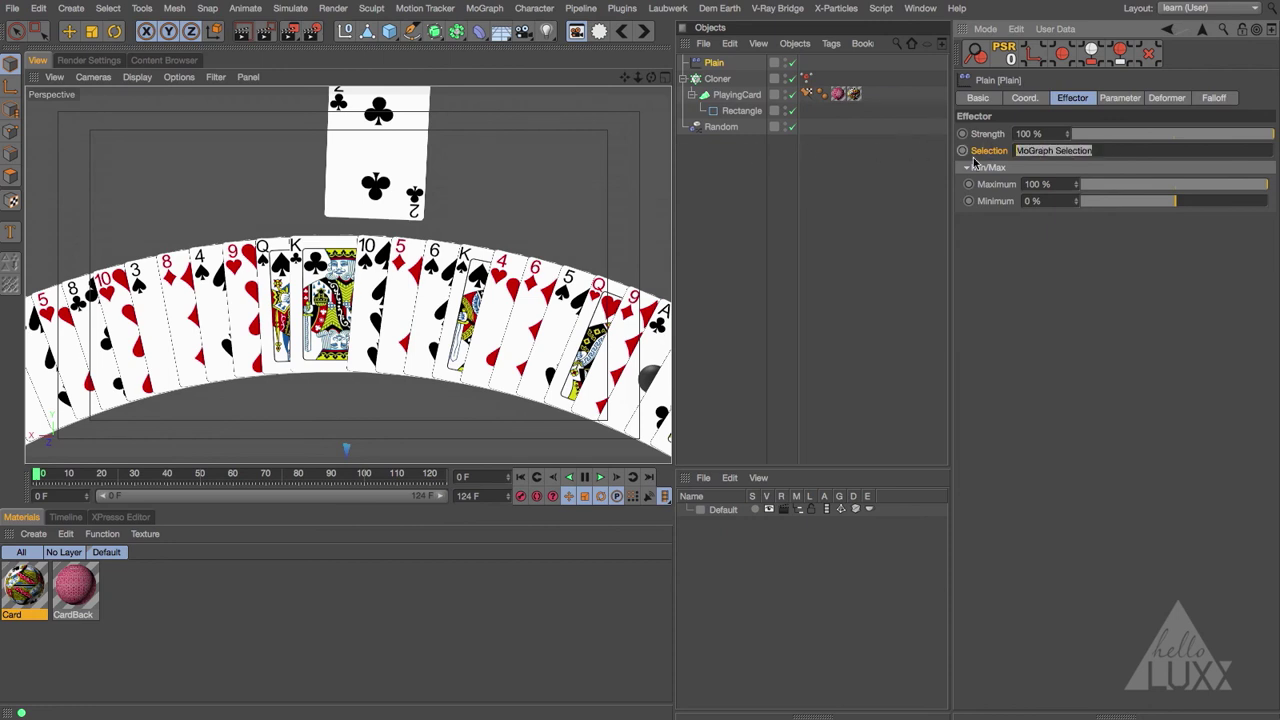
- Set the Plain effector's P.Y position to 5 cm so the selected card sticks partly out of the fan
left_click(1122, 99)
left_click_drag(1053, 195, 917, 196)
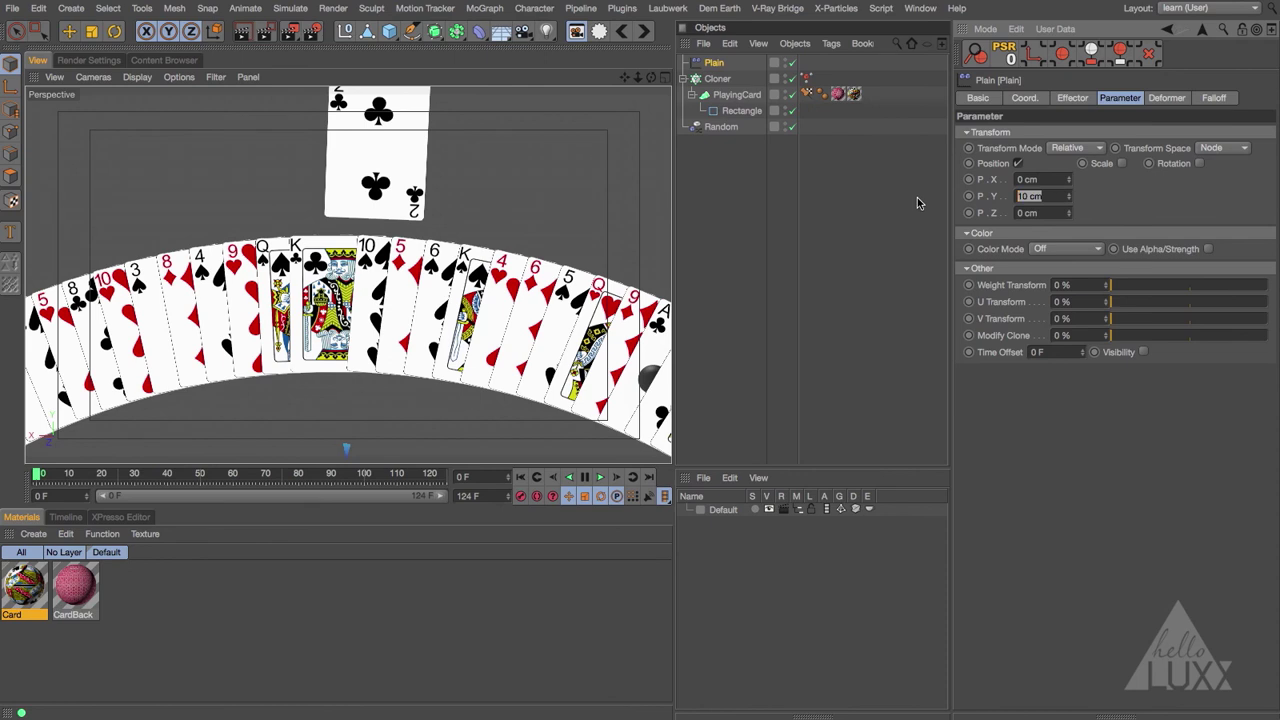
type("5")
key("Return")
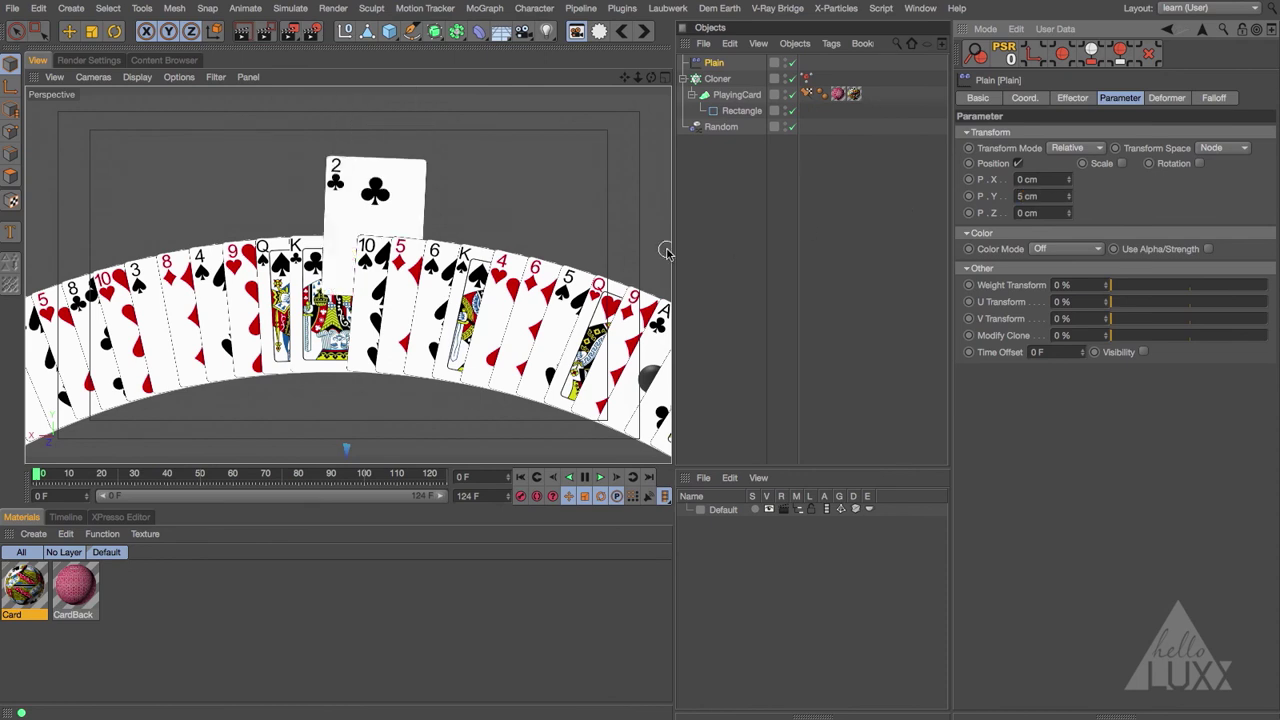
scroll(307, 266, "down", 5)
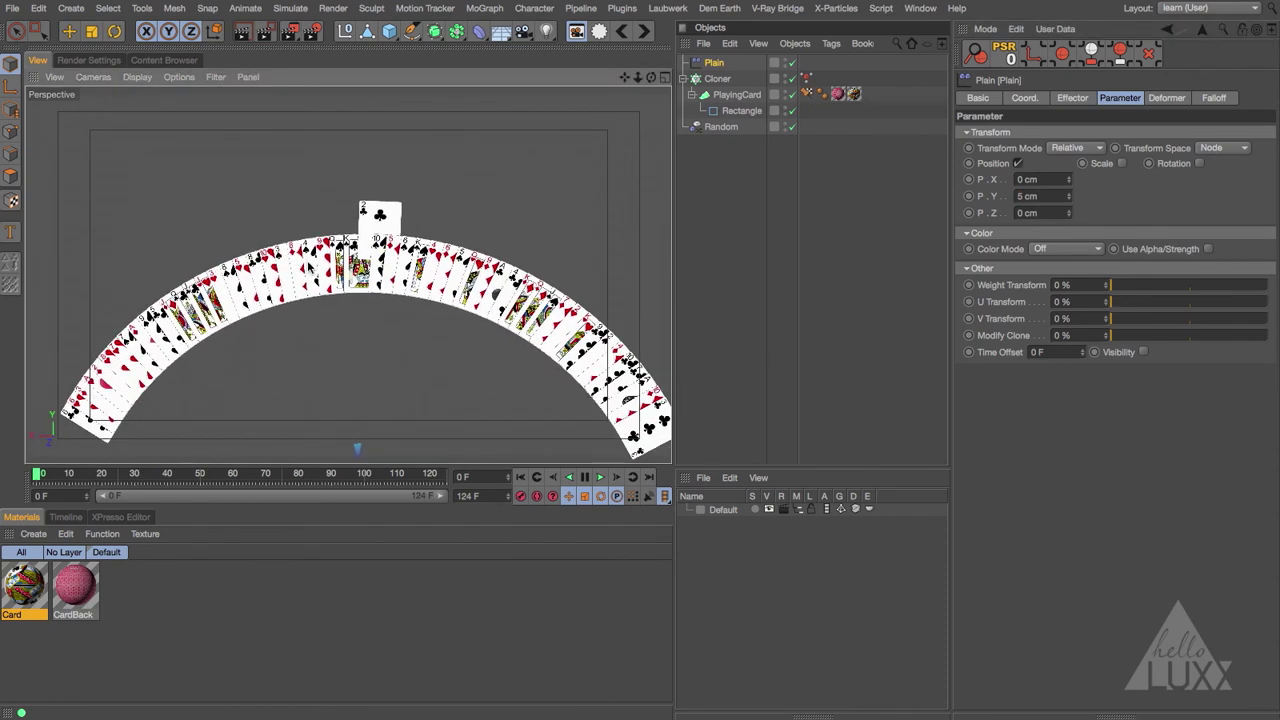
middle_click_drag(308, 264, 288, 224, "alt")
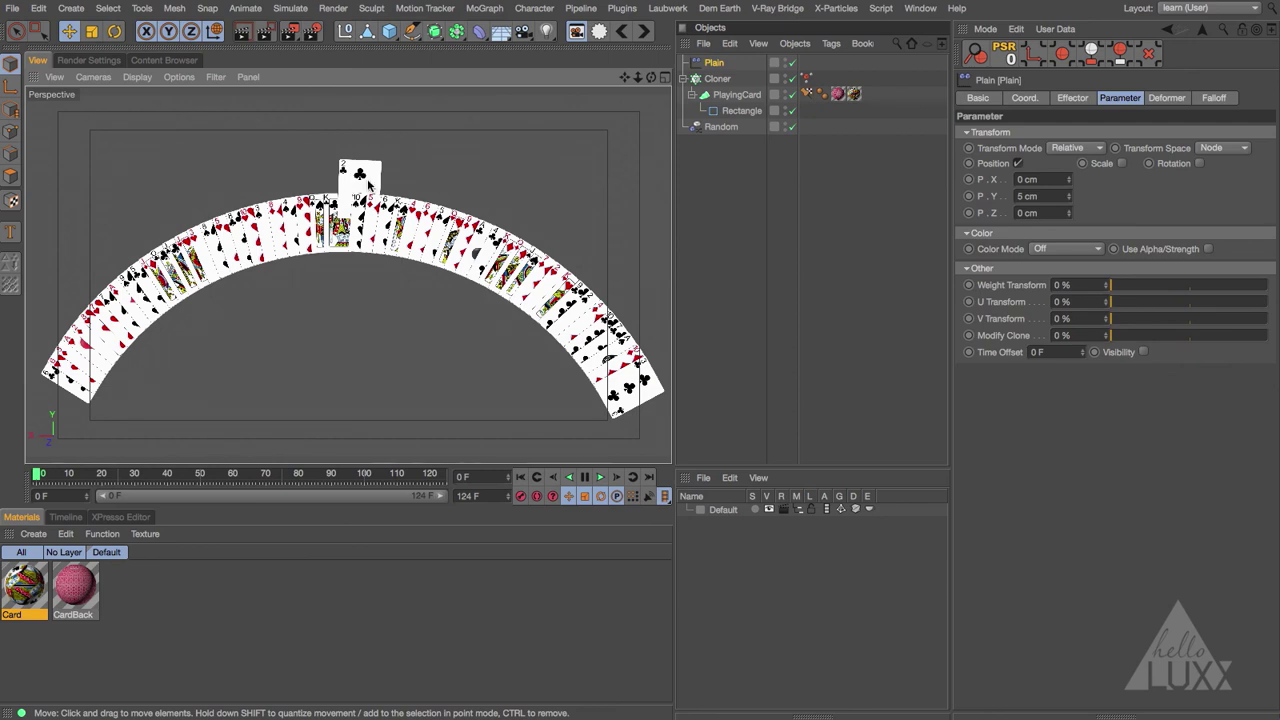
- Set the Plain effector's Color Mode to User Defined and lower its color V to 76 %, turning the raised card into the ace of spades
left_click(1076, 249)
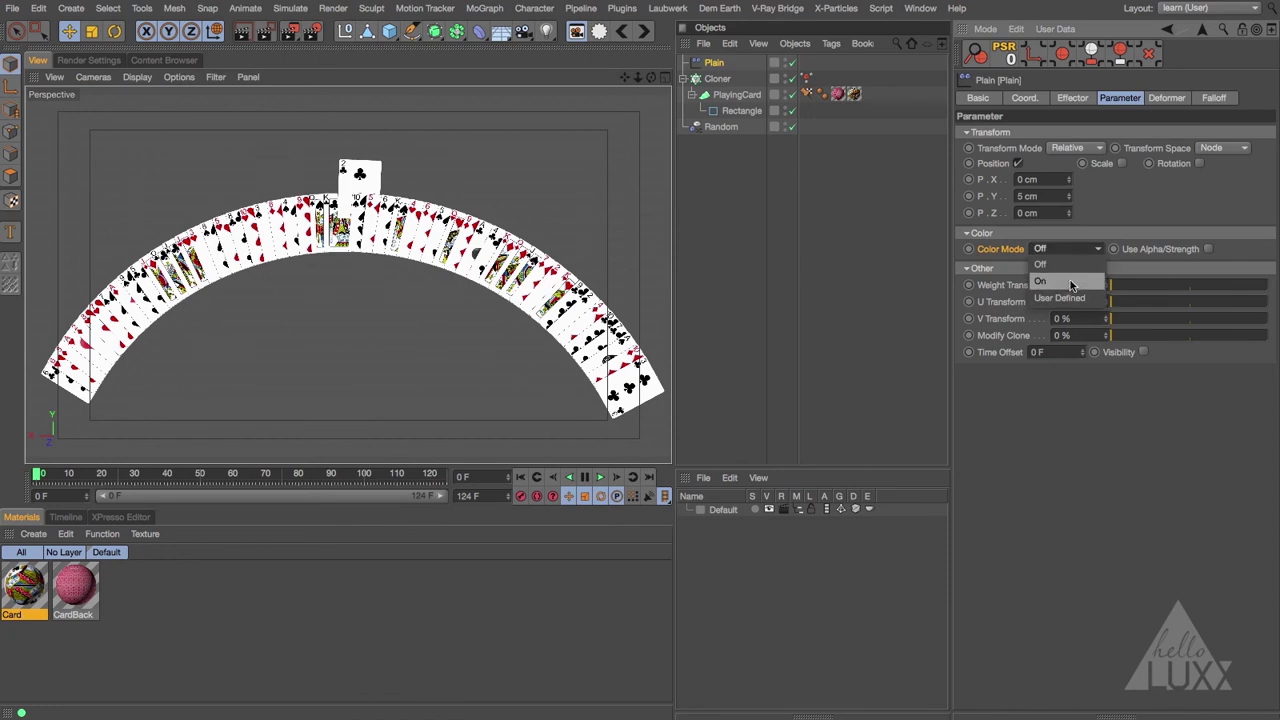
left_click(1060, 298)
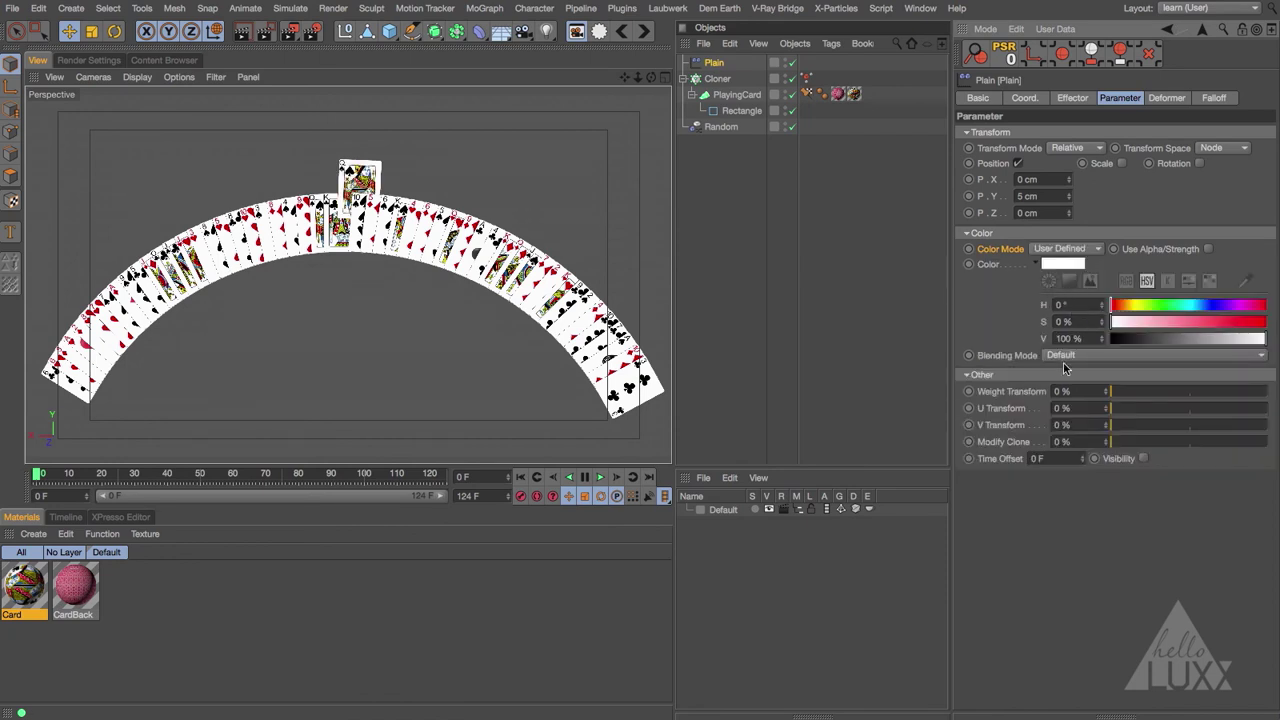
scroll(457, 178, "up", 5)
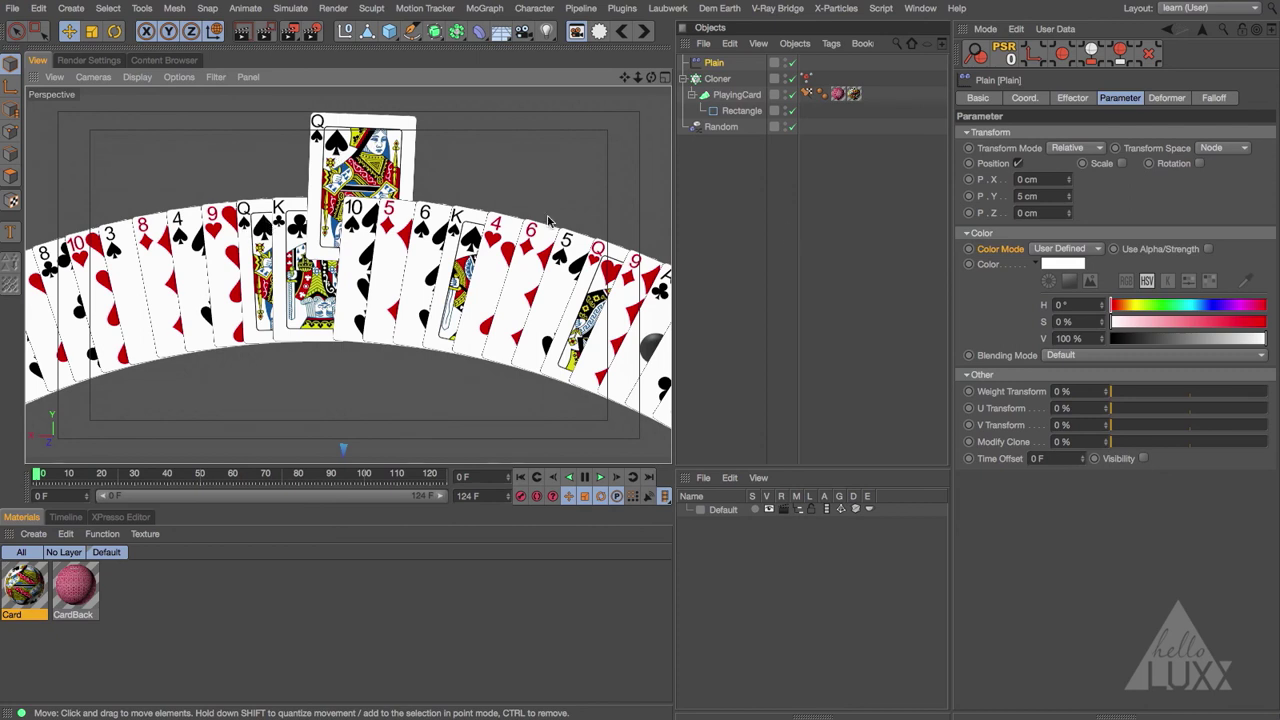
left_click(1265, 340)
left_click_drag(1265, 340, 1242, 341)
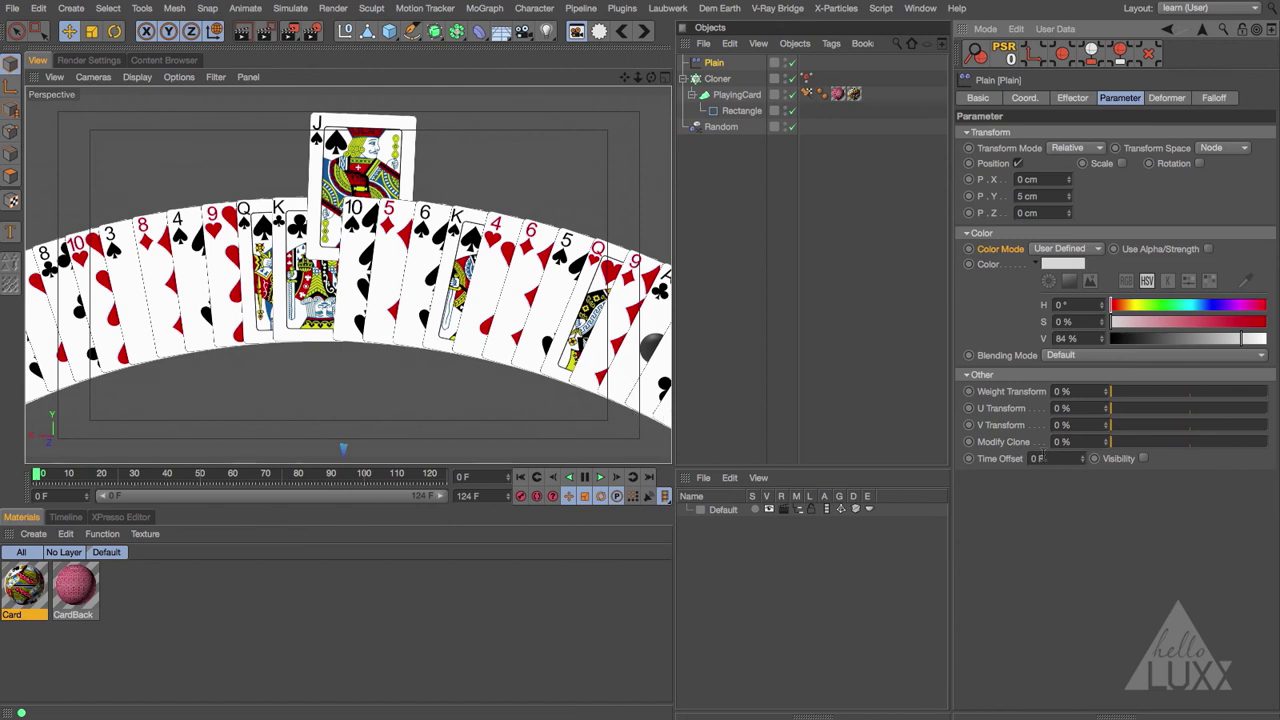
left_click_drag(1244, 341, 1230, 342)
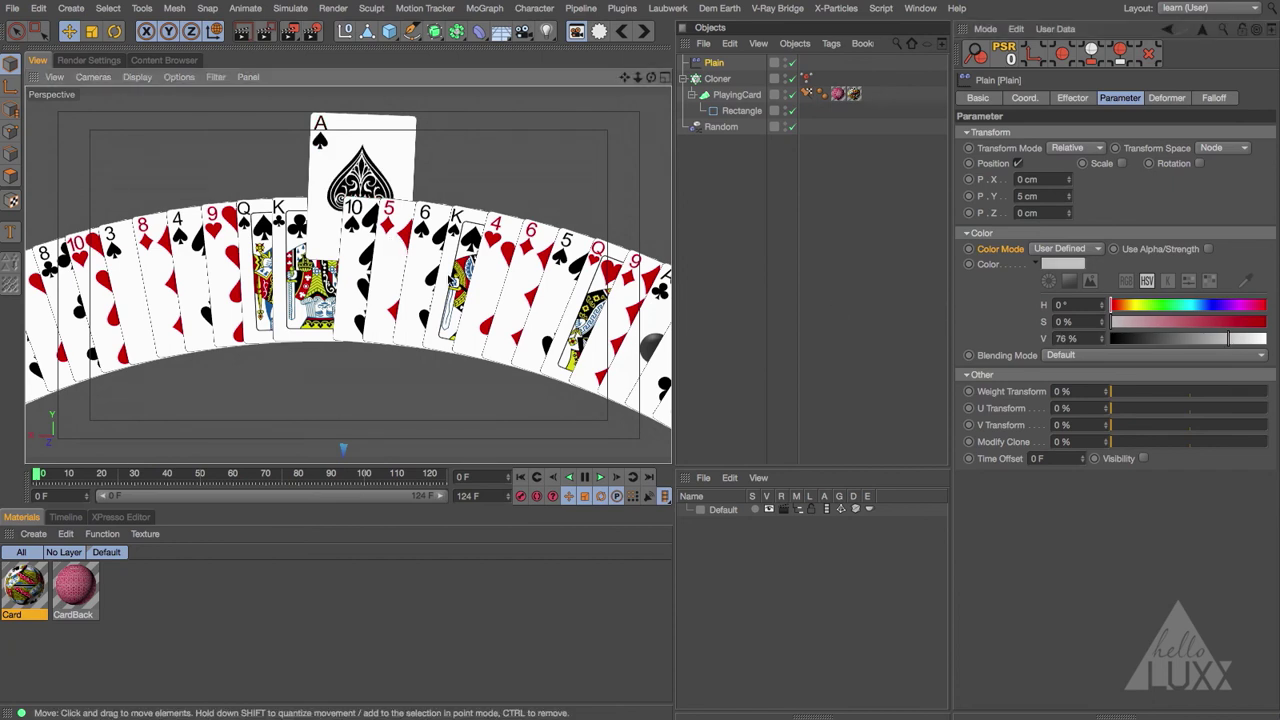
right_click_drag(449, 277, 394, 274, "alt")
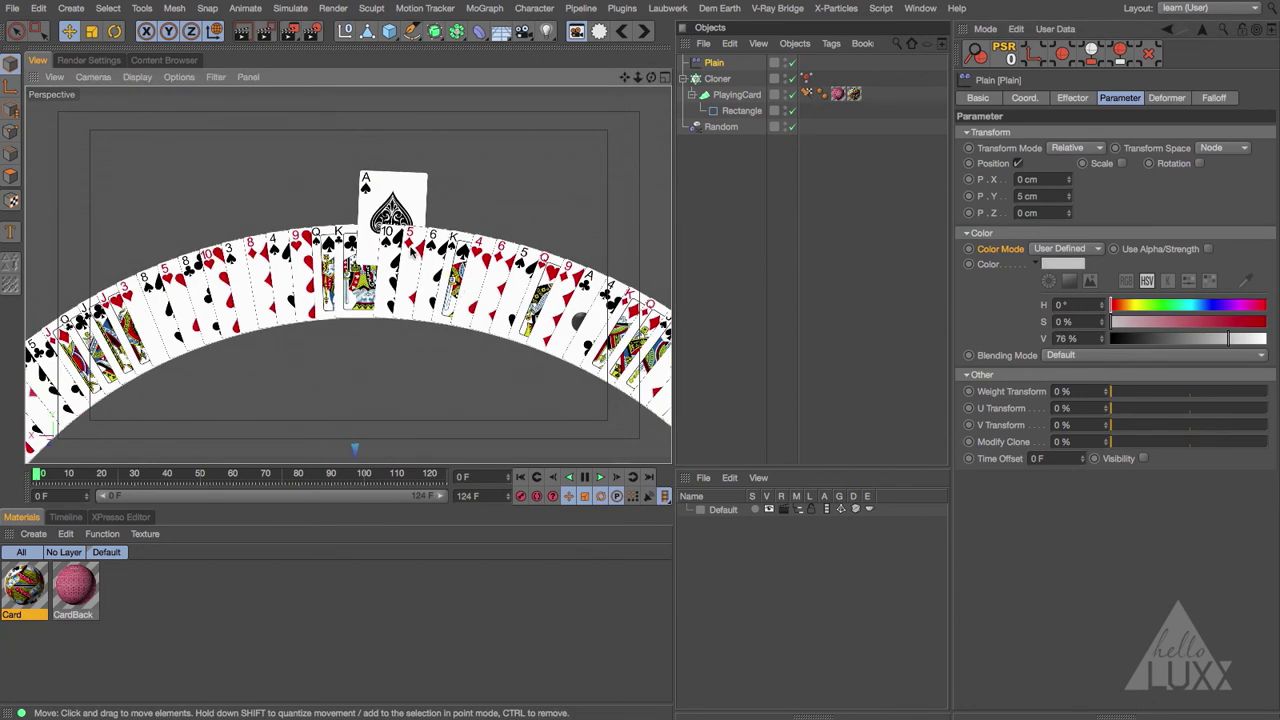
right_click_drag(562, 334, 532, 335, "alt")
middle_click_drag(532, 335, 464, 306, "alt")
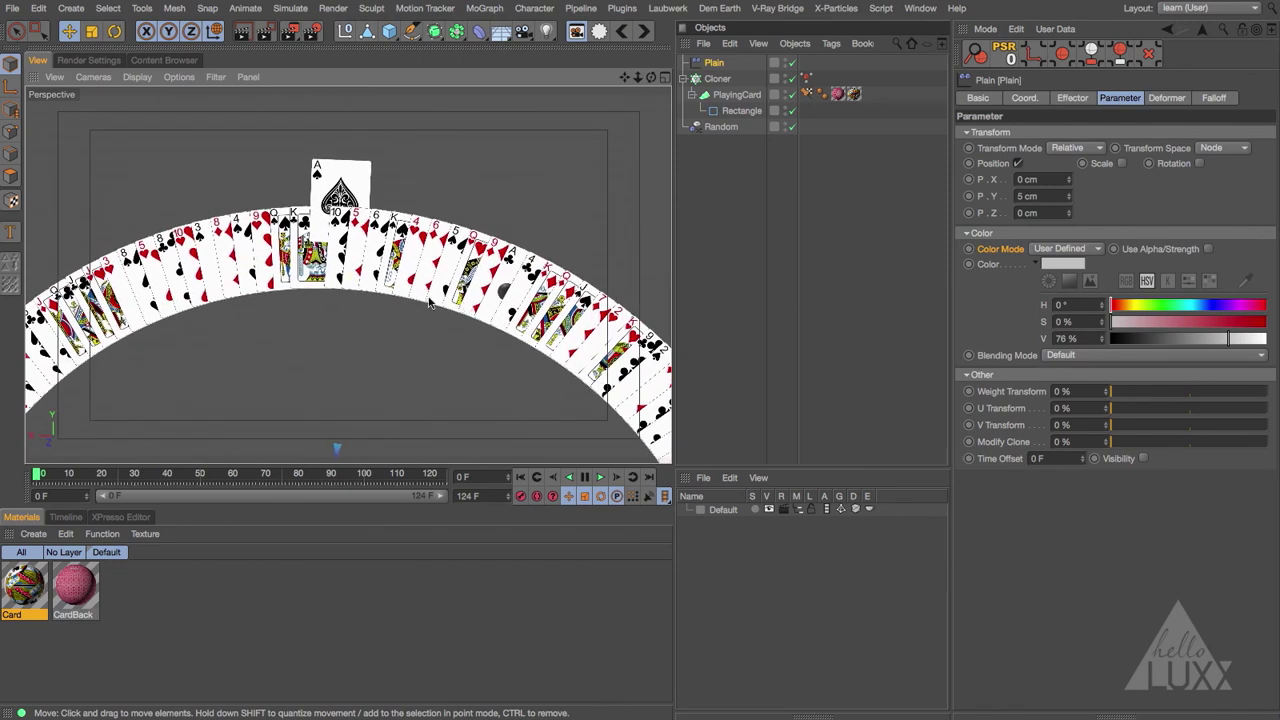
left_click_drag(257, 284, 313, 305, "alt")
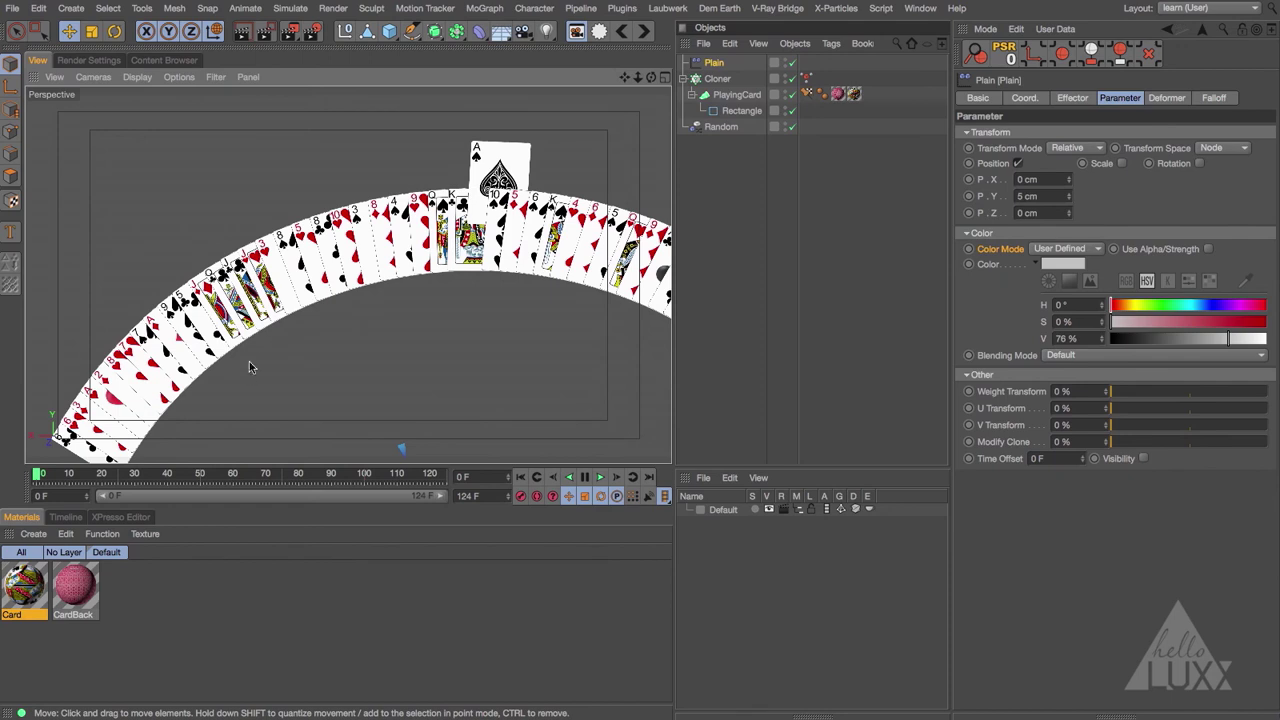
- Create a second MoGraph Selection on the Cloner containing only the duplicate ace of spades, third card from the fan's right end
left_click_drag(251, 363, 279, 285, "alt")
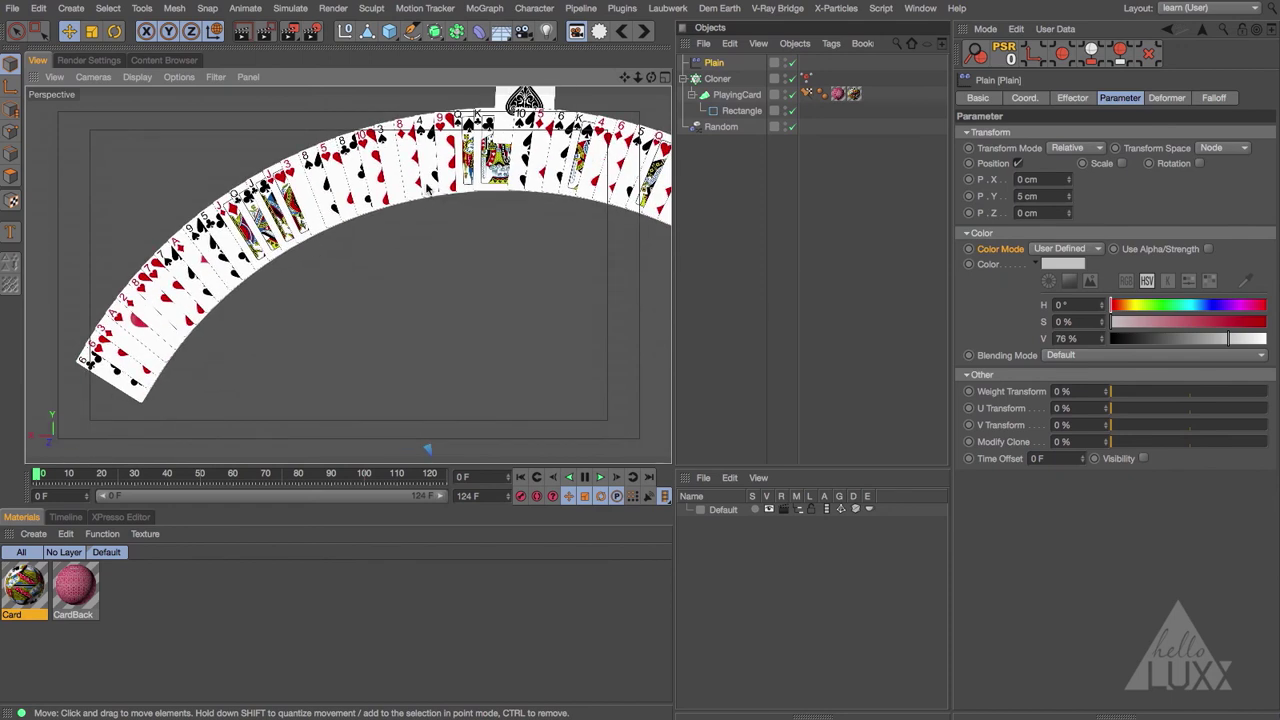
left_click_drag(427, 187, 512, 232, "alt")
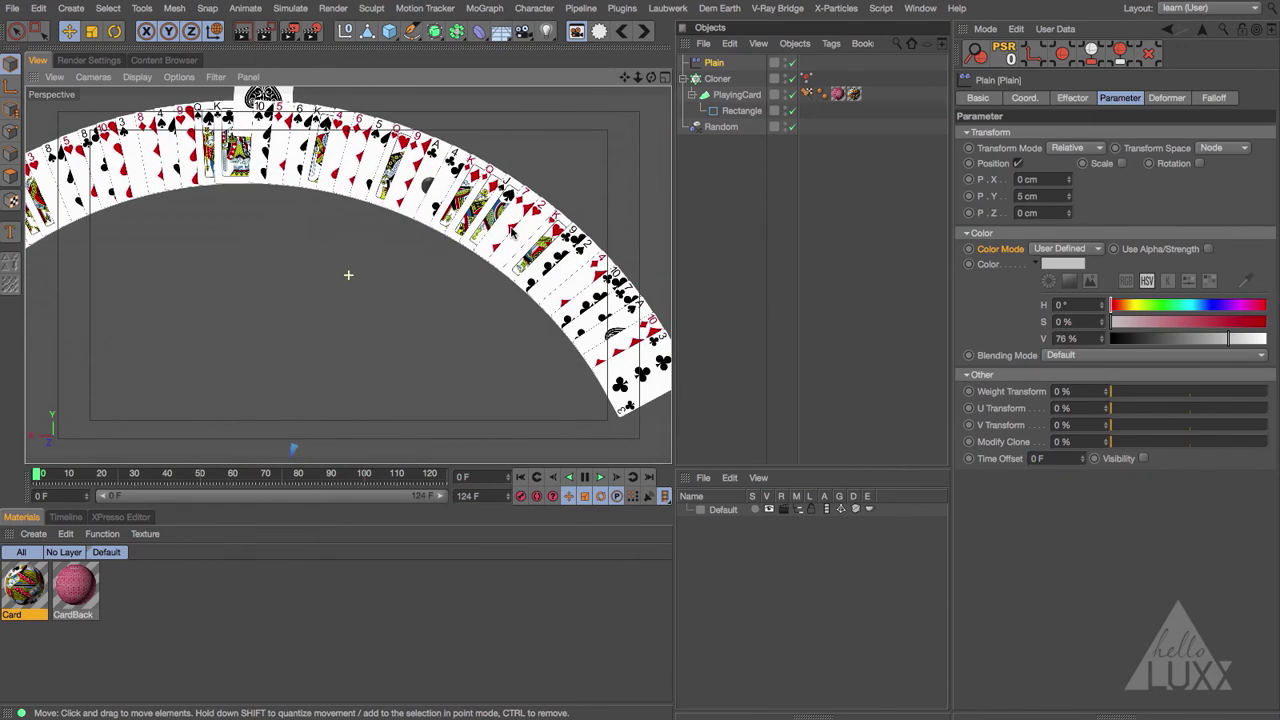
middle_click_drag(576, 304, 528, 276, "alt")
mouse_move(581, 295)
right_mouse_down("alt")
mouse_move(654, 291)
mouse_move(604, 295)
right_mouse_up("alt")
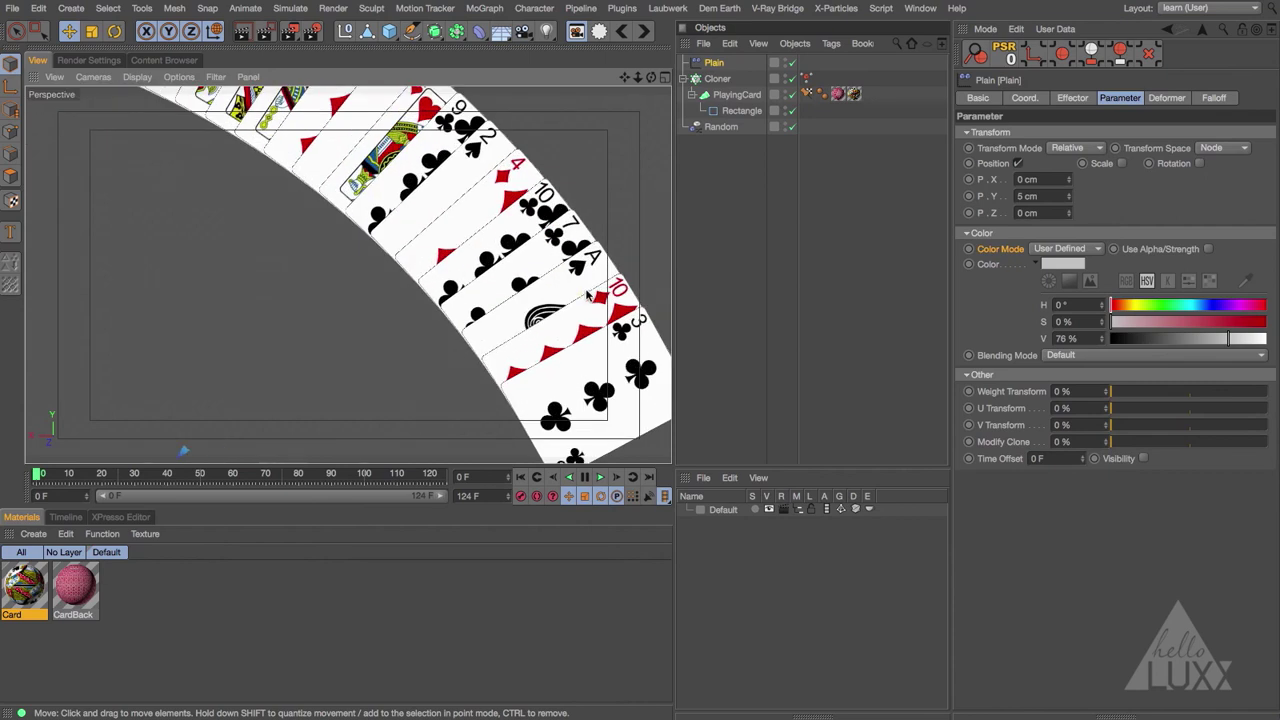
middle_click_drag(588, 293, 504, 282, "alt")
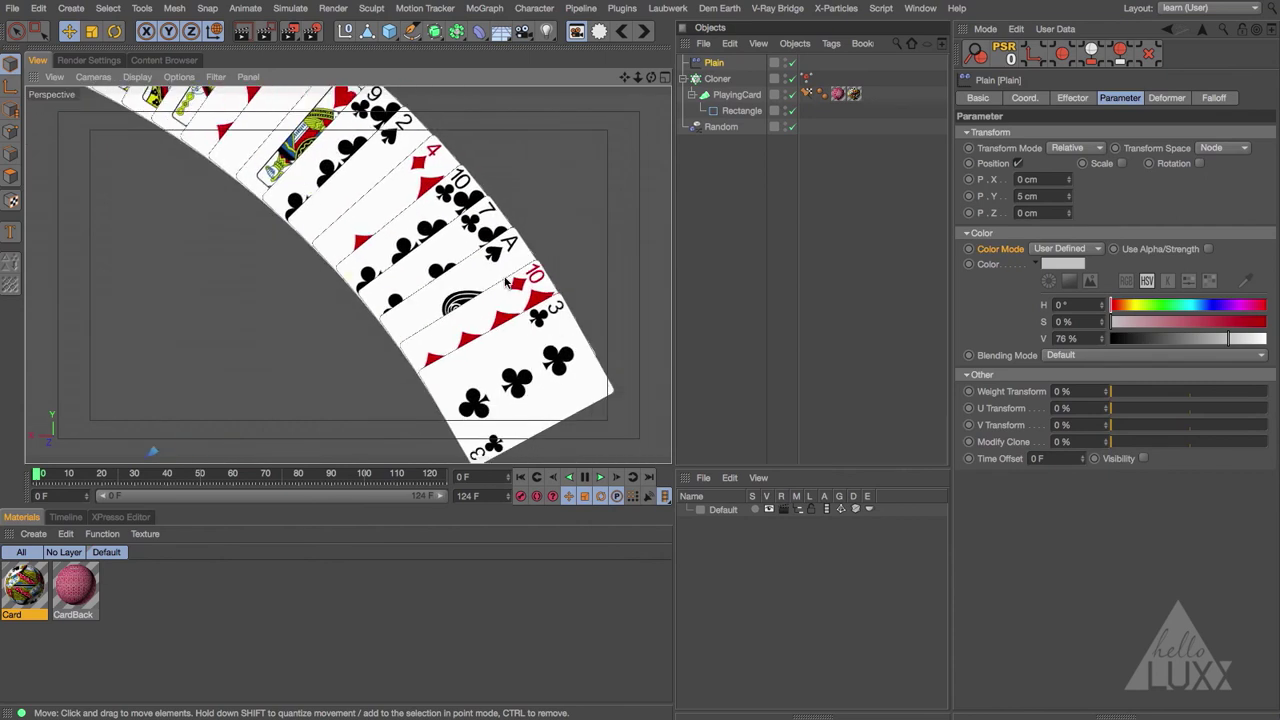
left_click(717, 79)
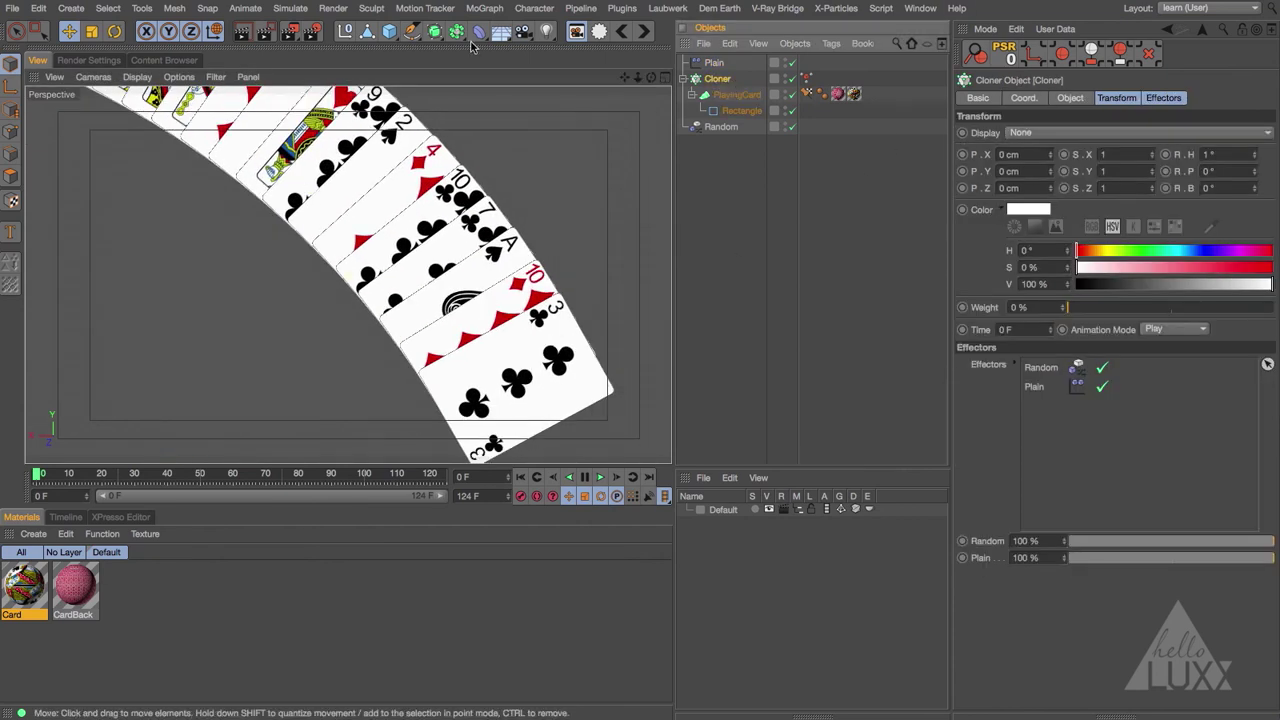
left_click(484, 8)
left_click(505, 56)
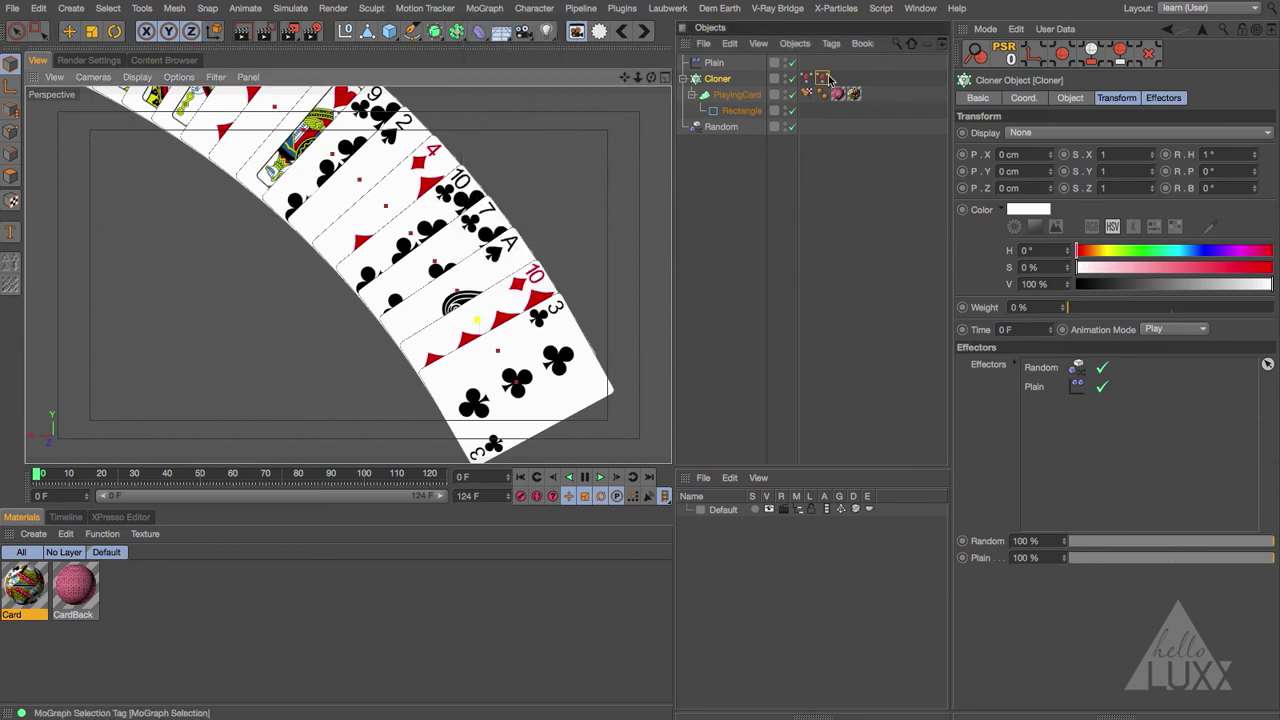
- Rename the new selection tag on the Cloner as MoGraph Selection1
left_click(822, 78)
left_click(969, 97, "shift")
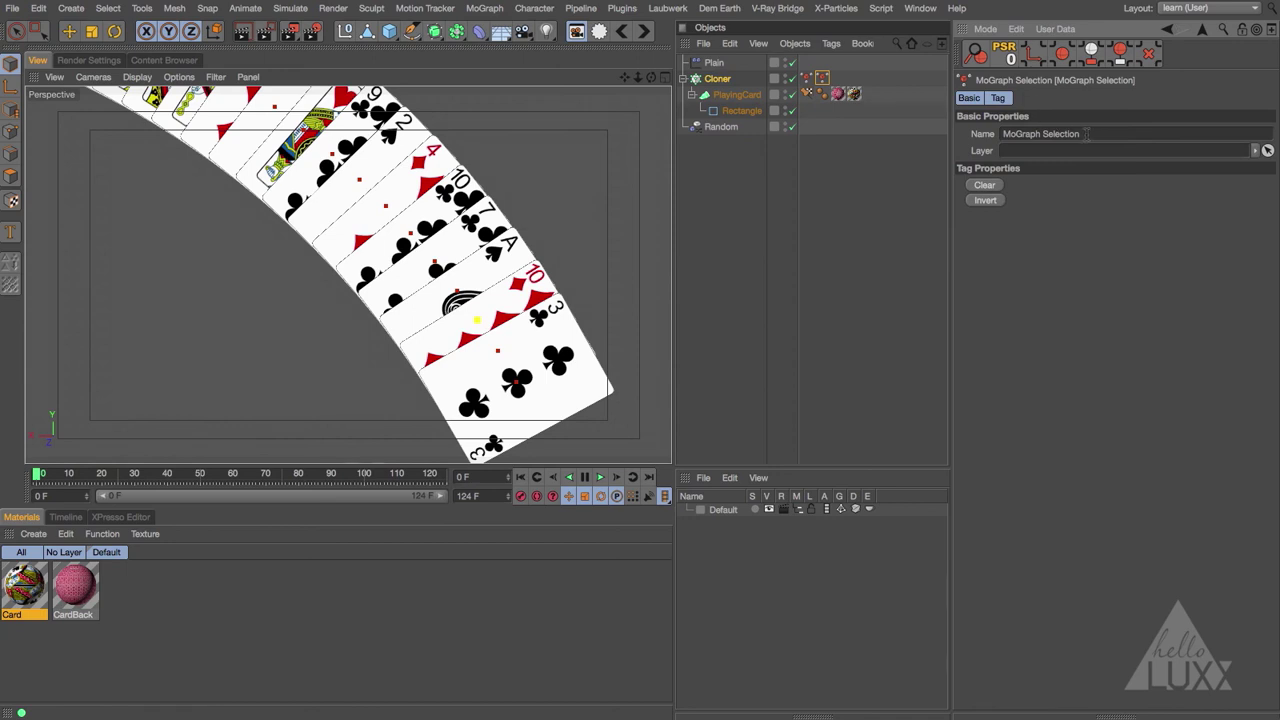
type("1")
key("Return")
left_click(1104, 136)
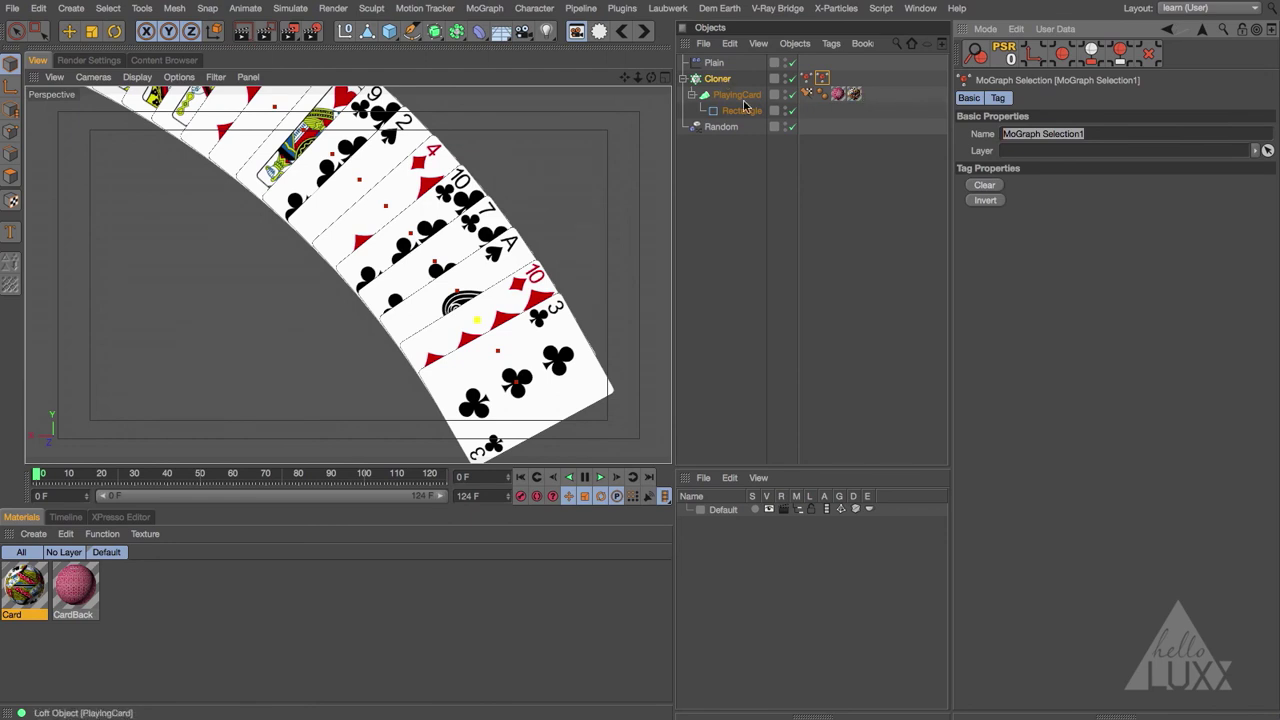
- Add a second Plain effector limited to MoGraph Selection1 and disable its Position transform
left_click(484, 8)
mouse_move(520, 32)
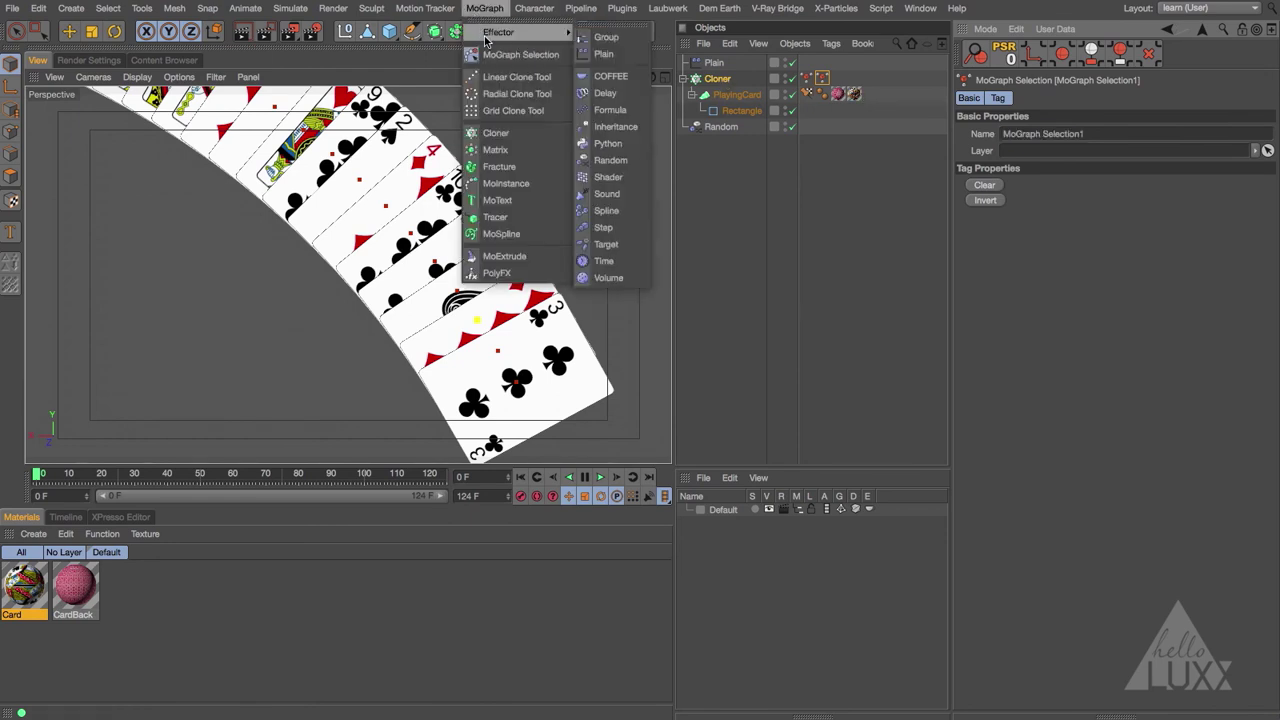
left_click(608, 54)
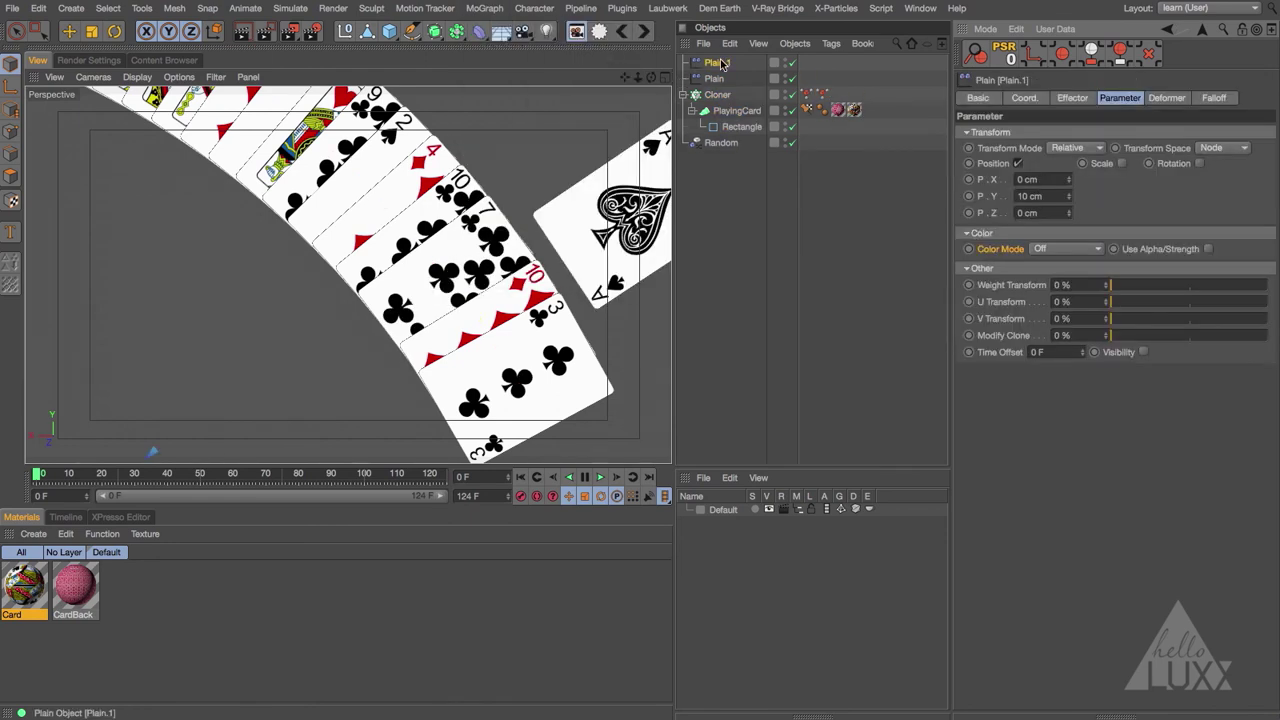
left_click(1018, 163)
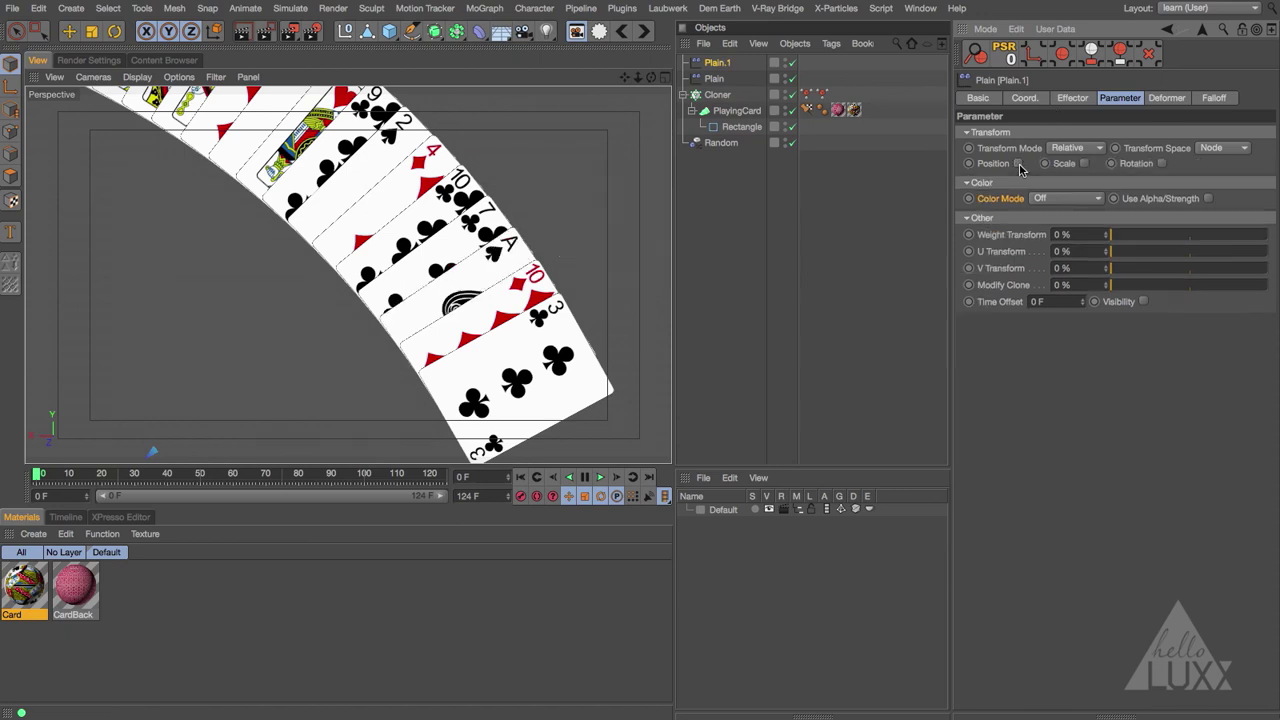
- Set the second Plain effector's Color Mode to User Defined and lower its color V to 14 % to change the duplicate ace's face
left_click(1062, 198)
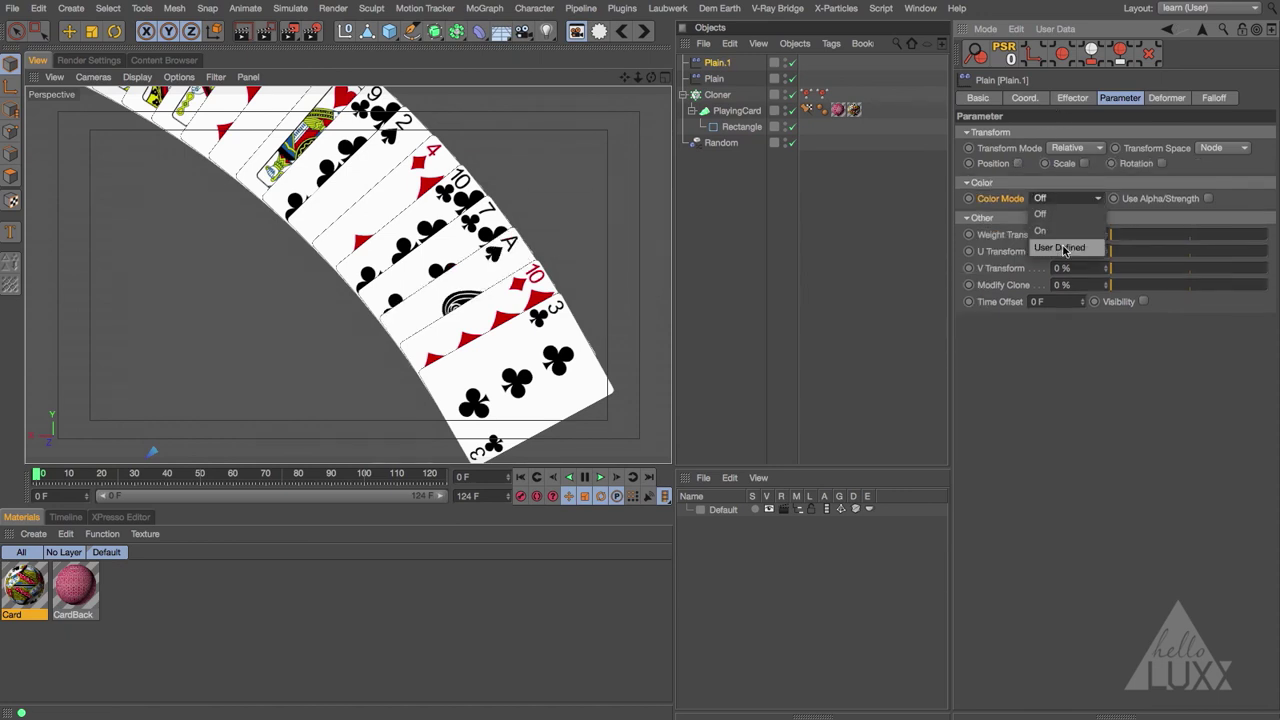
left_click(1064, 246)
left_click_drag(1250, 288, 1133, 302)
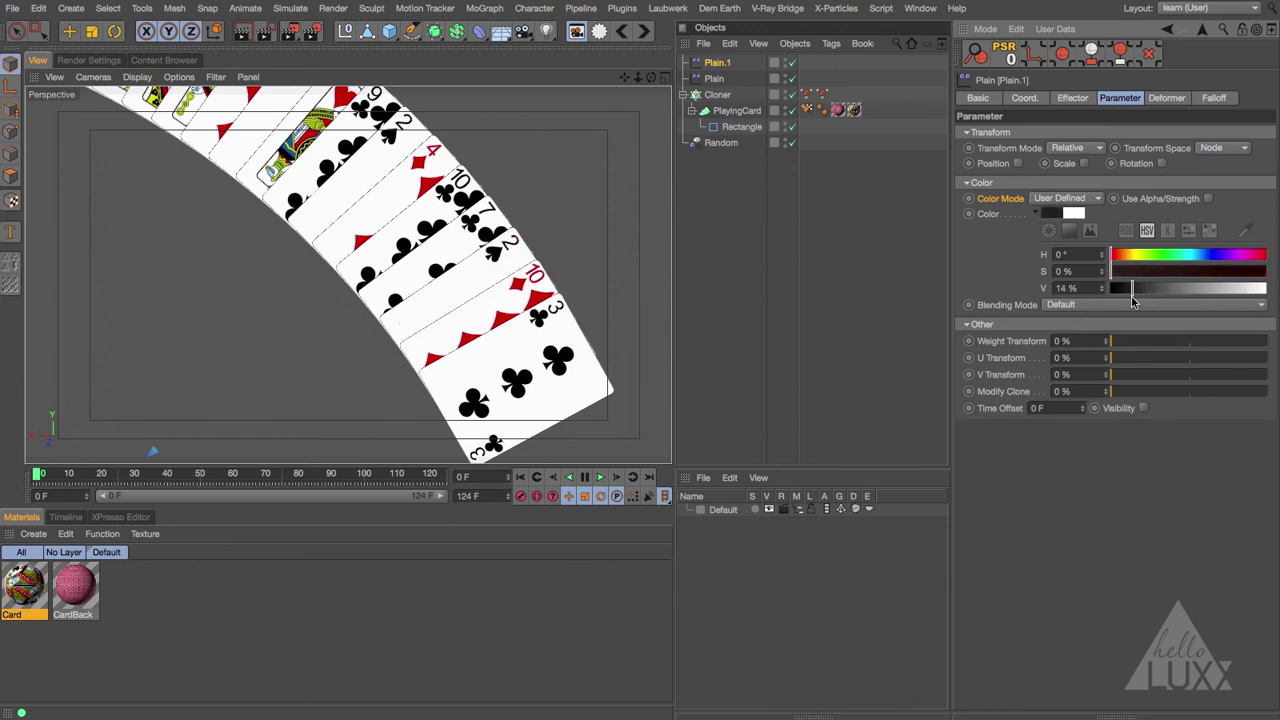
right_click_drag(522, 263, 433, 254, "alt")
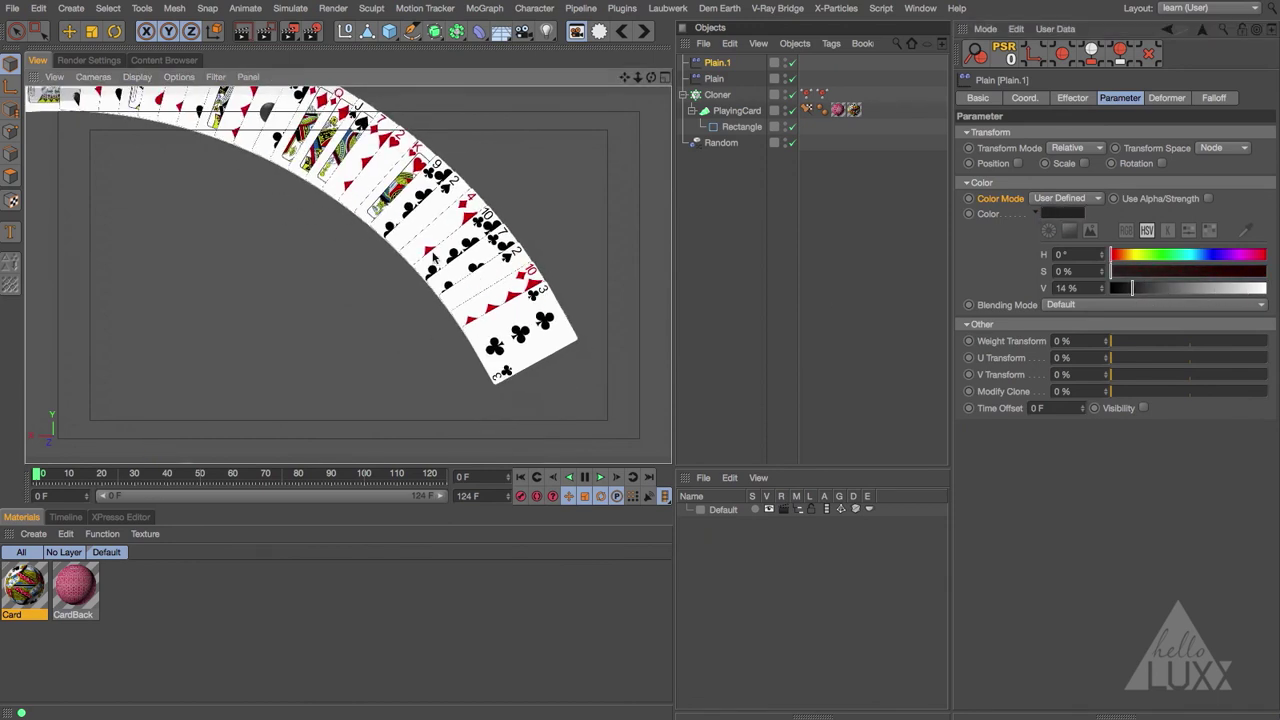
middle_click_drag(434, 258, 463, 309, "alt")
right_click_drag(463, 309, 420, 300, "alt")
middle_click_drag(290, 218, 400, 286, "alt")
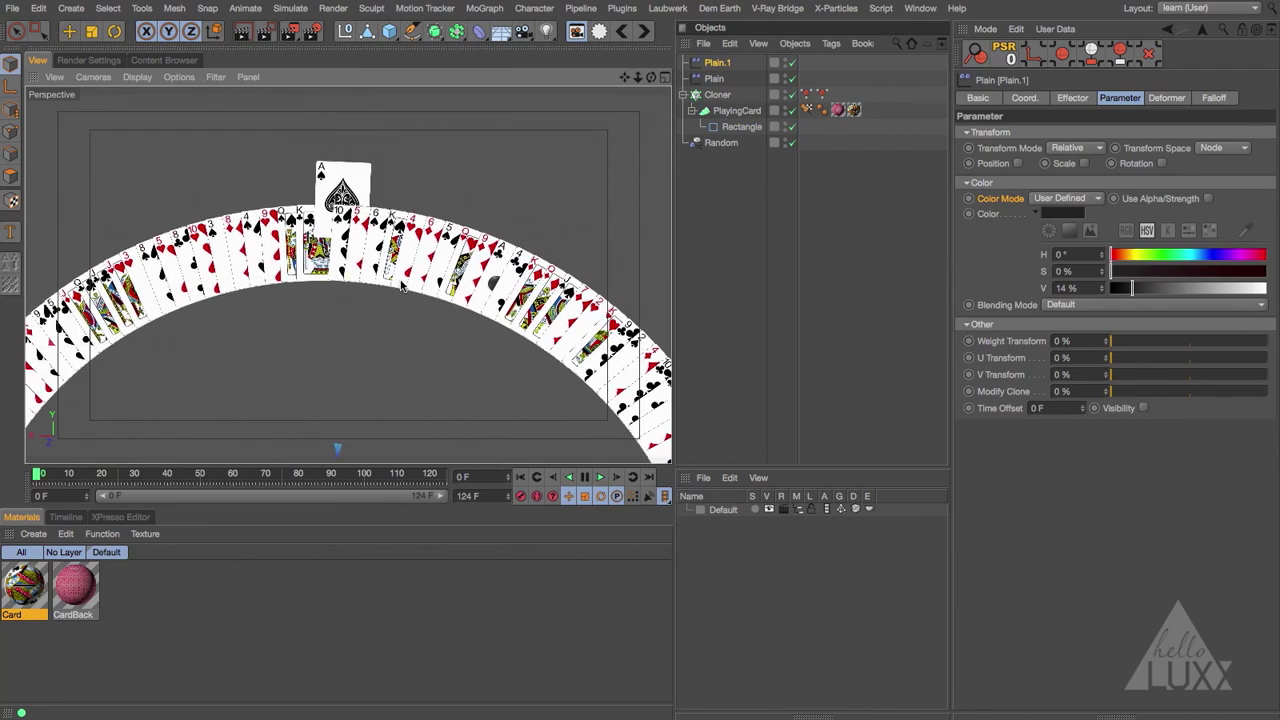
scroll(390, 250, "up", 3)
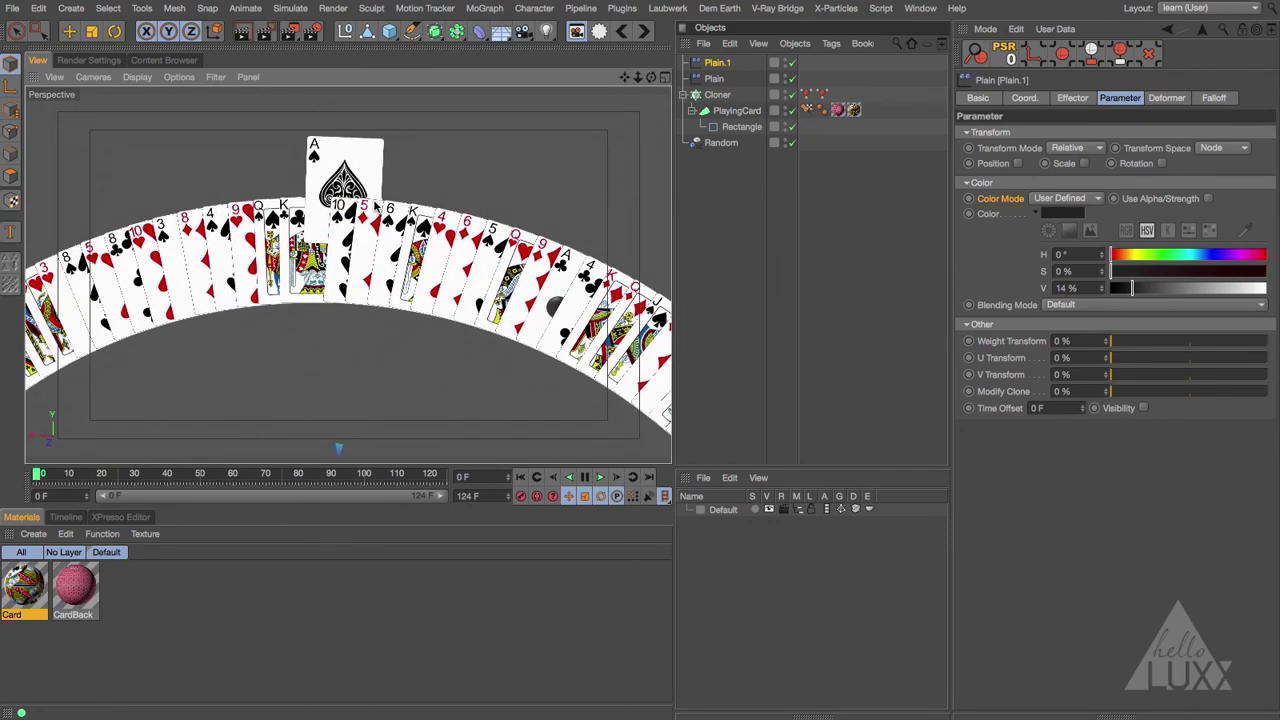